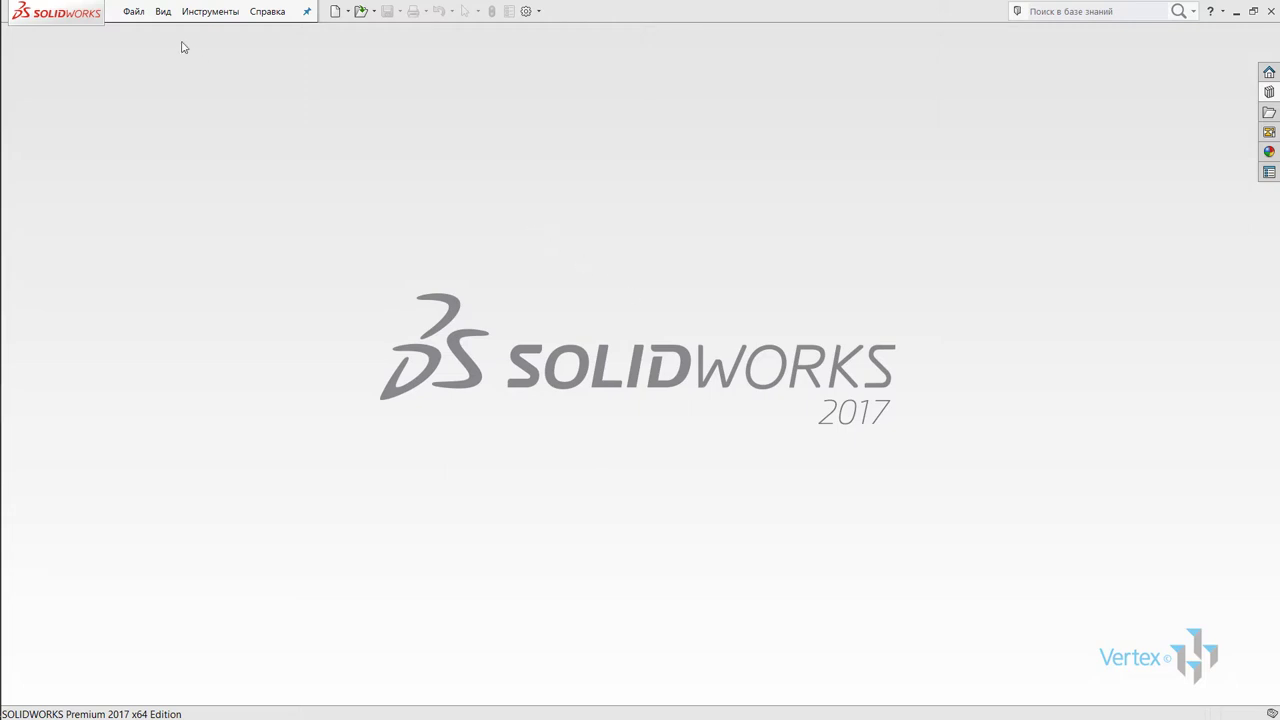
# Step: Create a new assembly from the gost-assy template and dismiss the Begin Assembly prompt
pyautogui.click(140, 18)
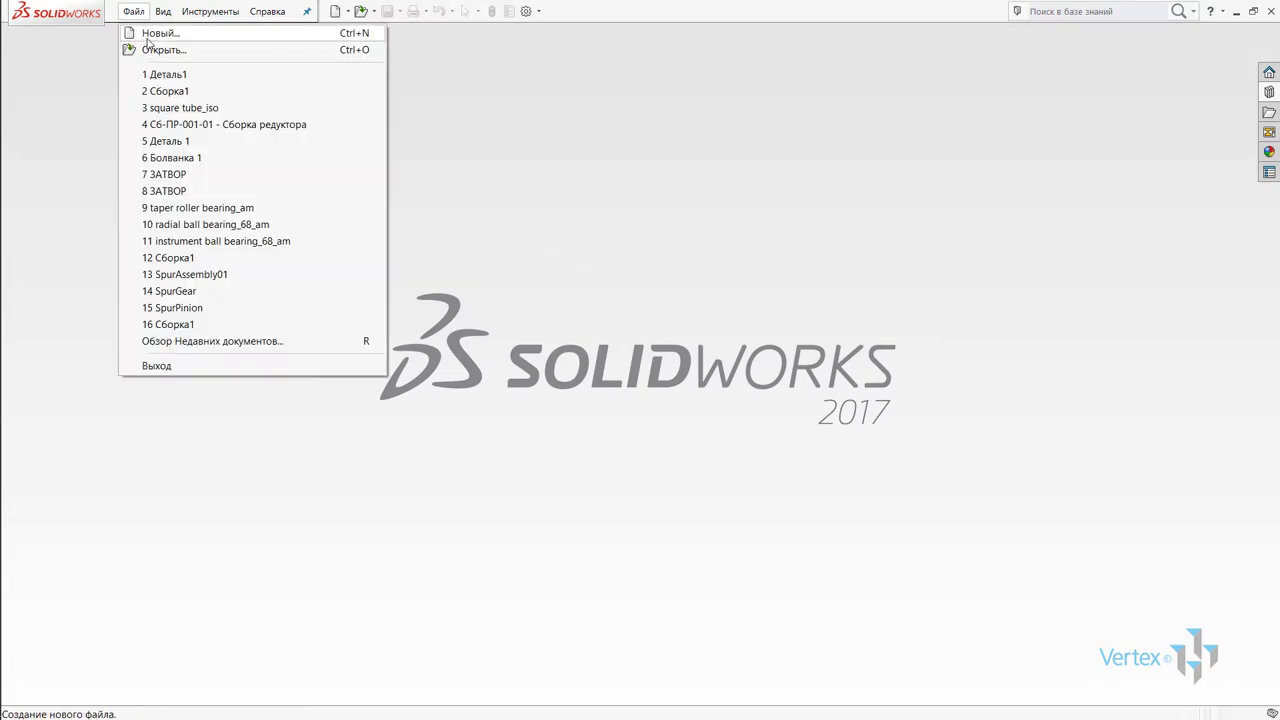
pyautogui.click(160, 29)
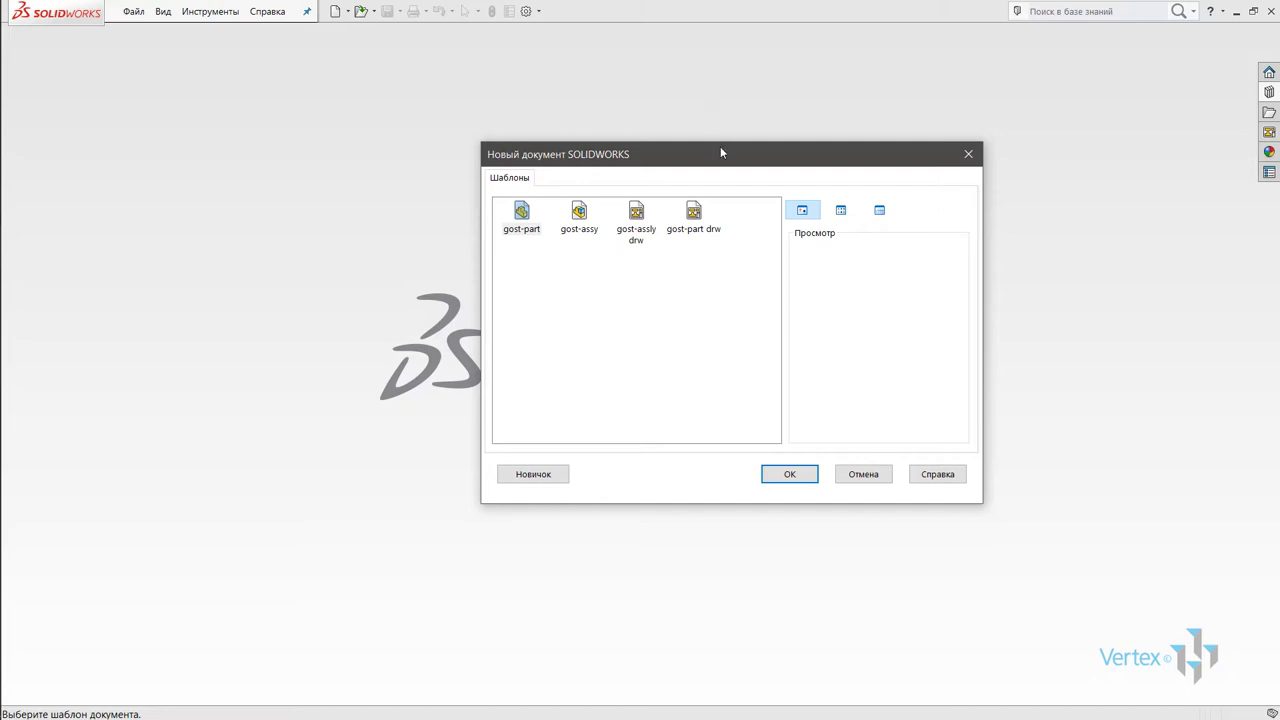
pyautogui.click(580, 210)
pyautogui.click(803, 477)
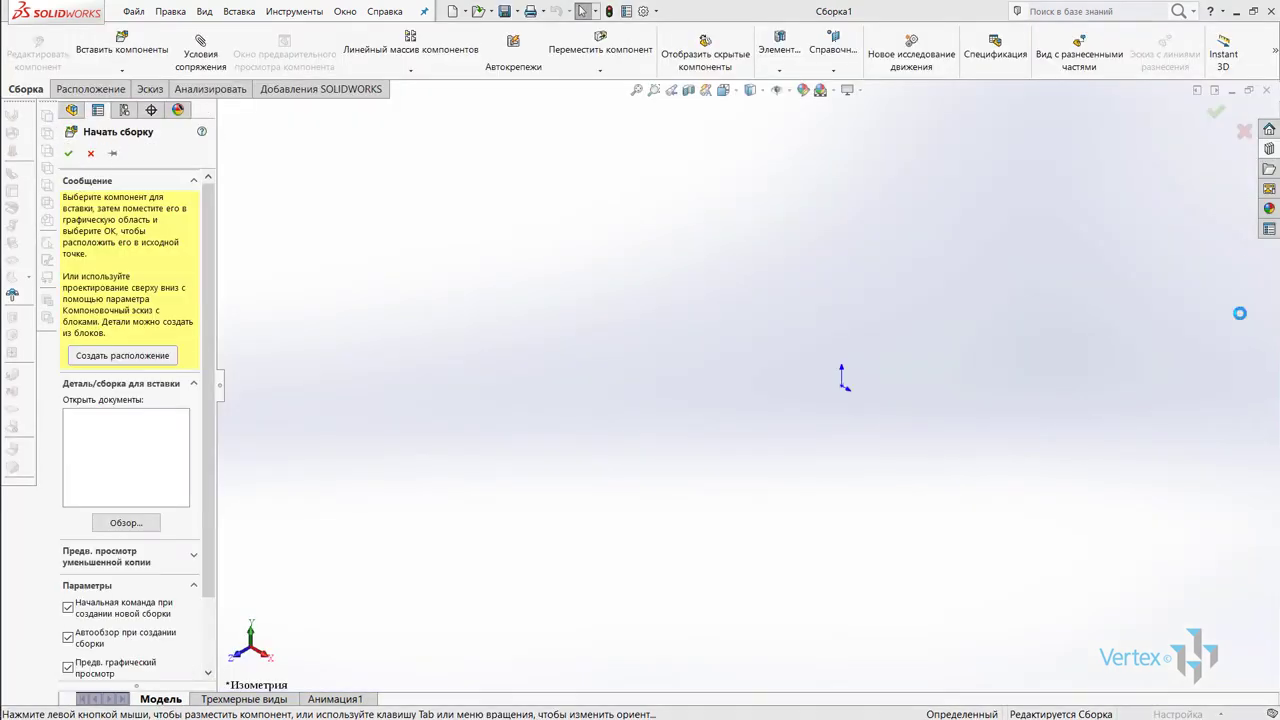
pyautogui.press('Escape')
# Step: In the Toolbox, browse to ISO > Элементы конструкции > Сталь and select the square tube profile
pyautogui.click(1268, 150)
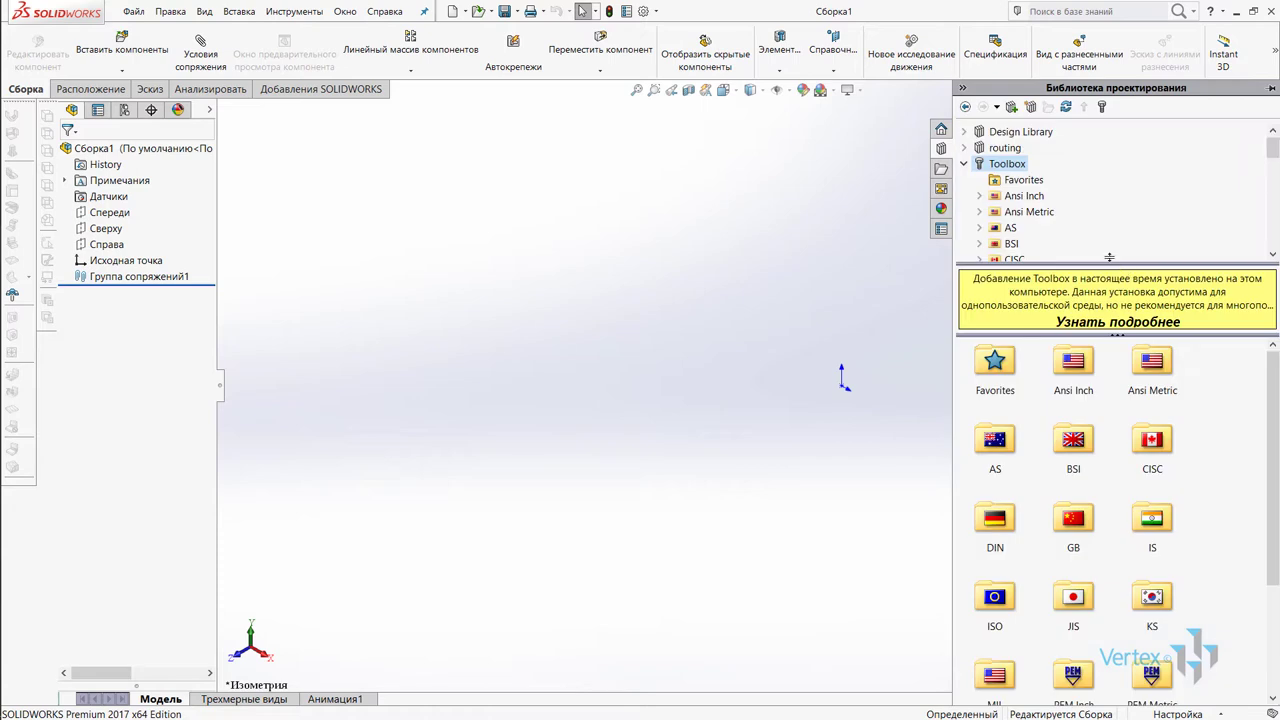
pyautogui.click(1002, 596)
pyautogui.scroll(-2, 1264, 466)
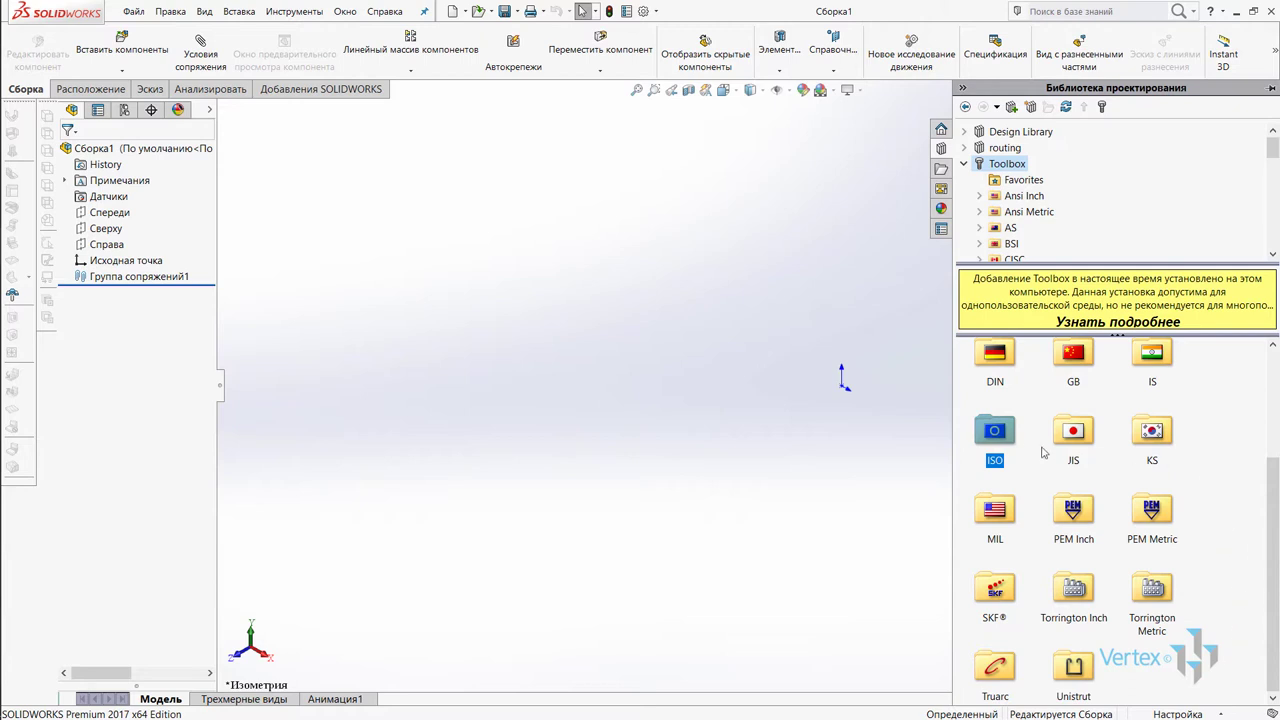
pyautogui.doubleClick(1002, 440)
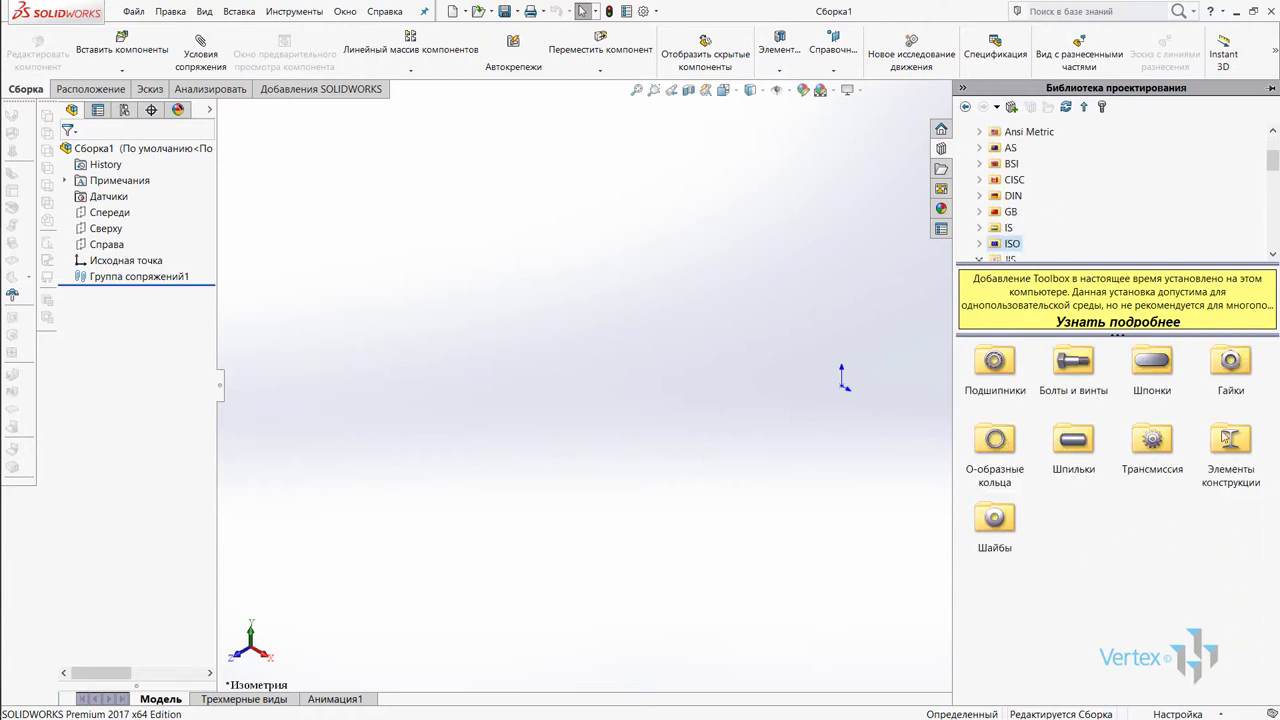
pyautogui.click(1240, 434)
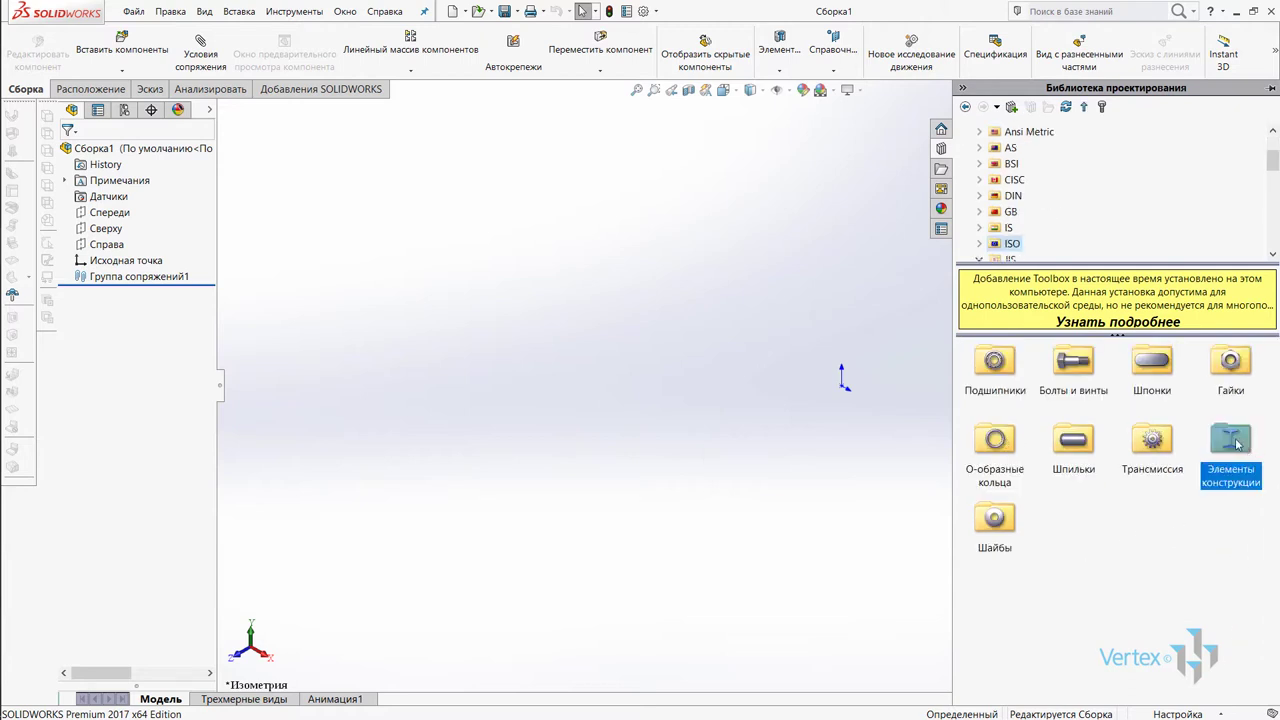
pyautogui.doubleClick(1237, 444)
pyautogui.doubleClick(993, 360)
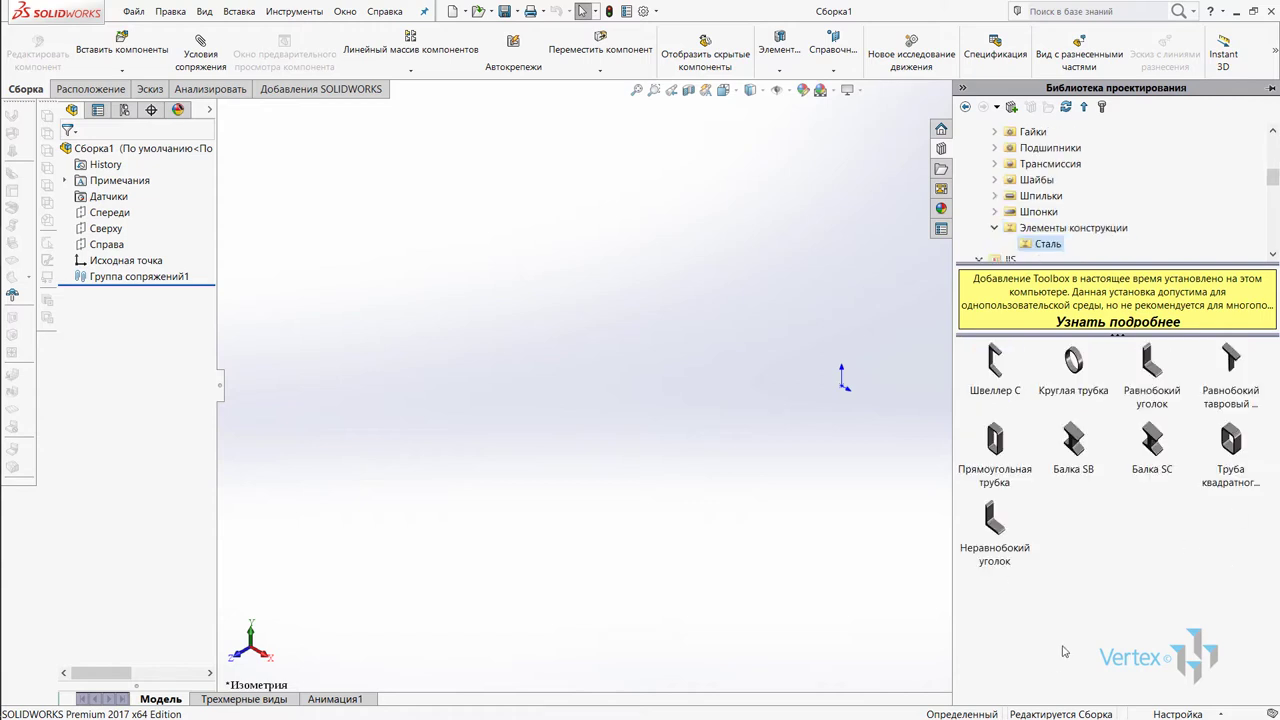
pyautogui.click(1228, 448)
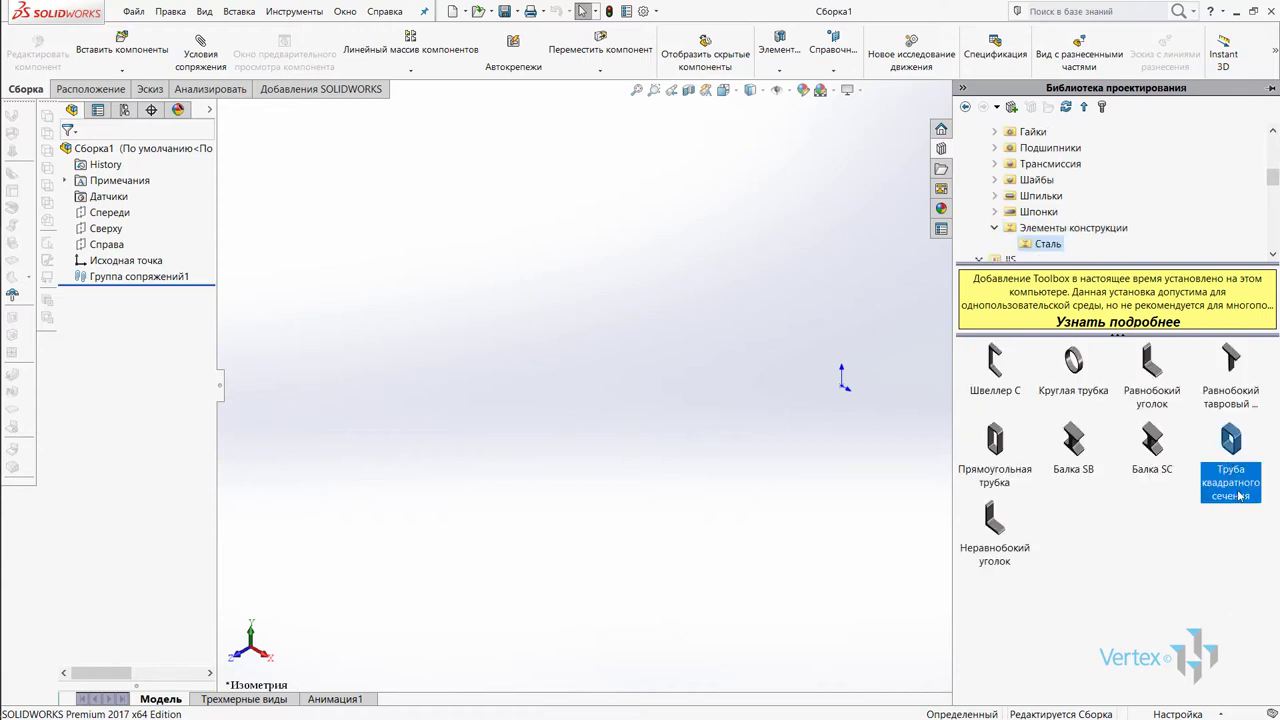
# Step: Insert two 20 x 20 x 2.0 square tubes with length 500 into the assembly
pyautogui.moveTo(1240, 495); pyautogui.dragTo(737, 486)
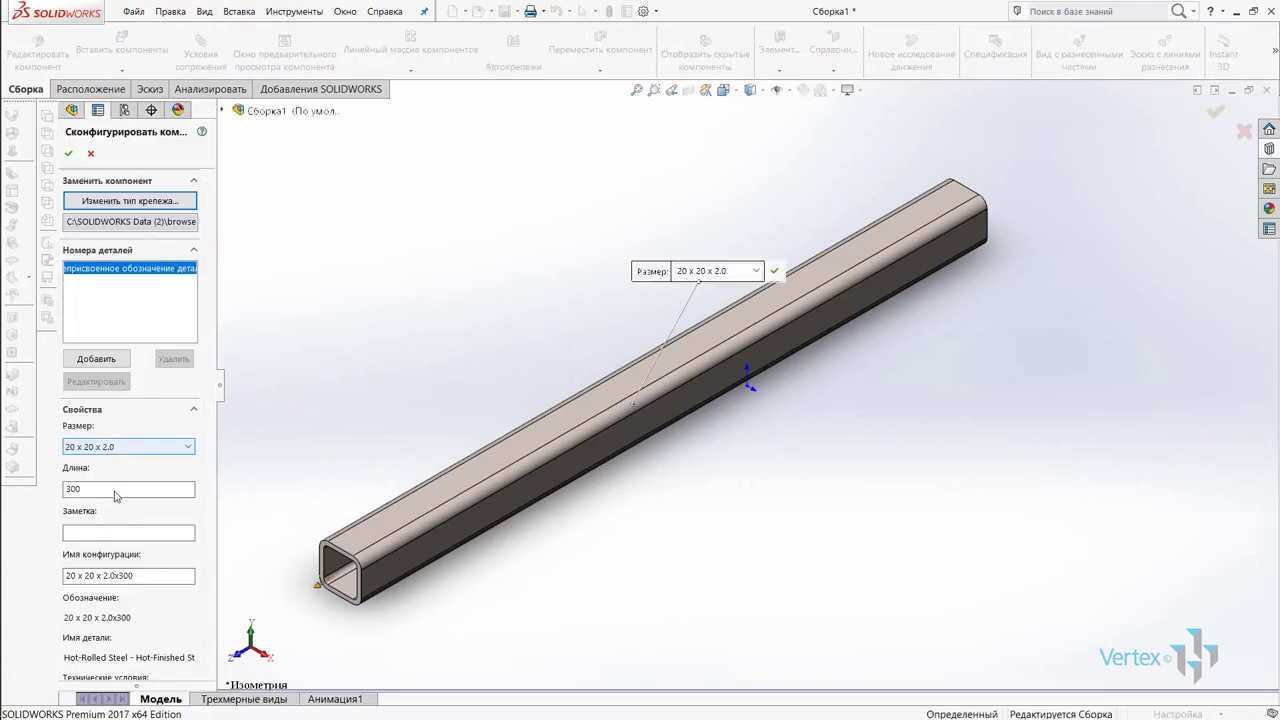
pyautogui.moveTo(116, 495); pyautogui.dragTo(55, 497)
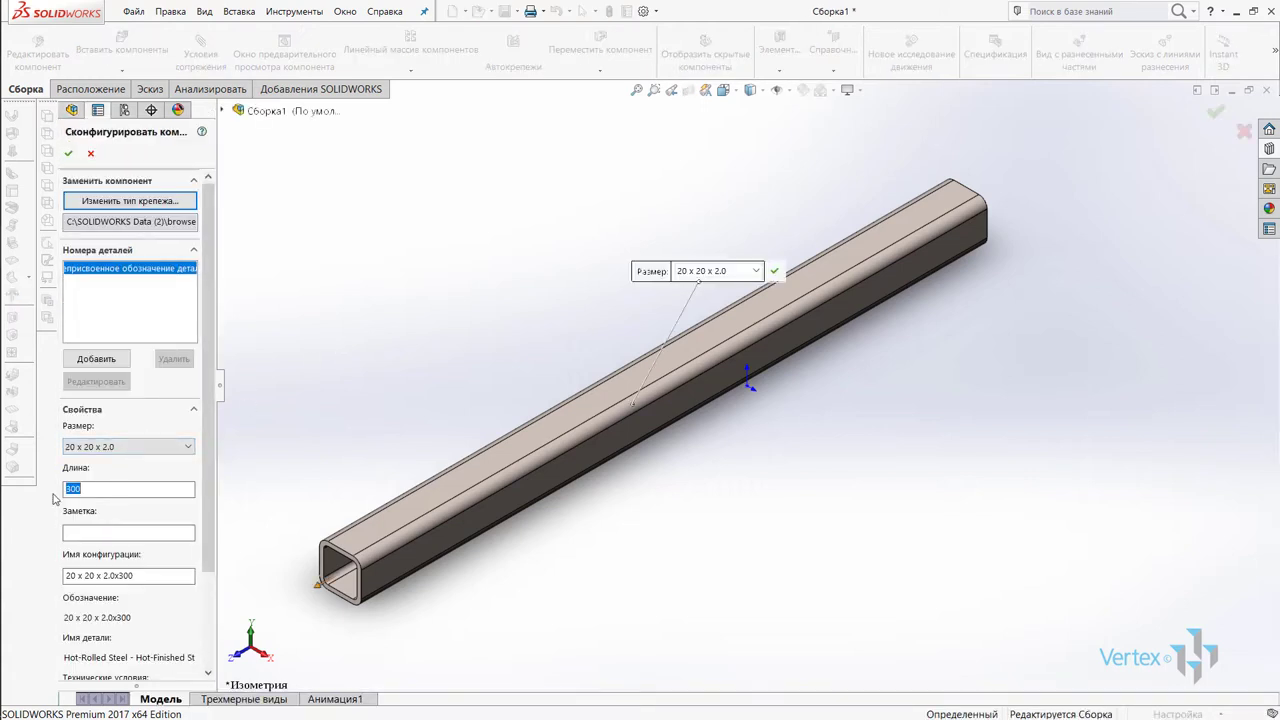
pyautogui.write('500')
pyautogui.press('Tab')
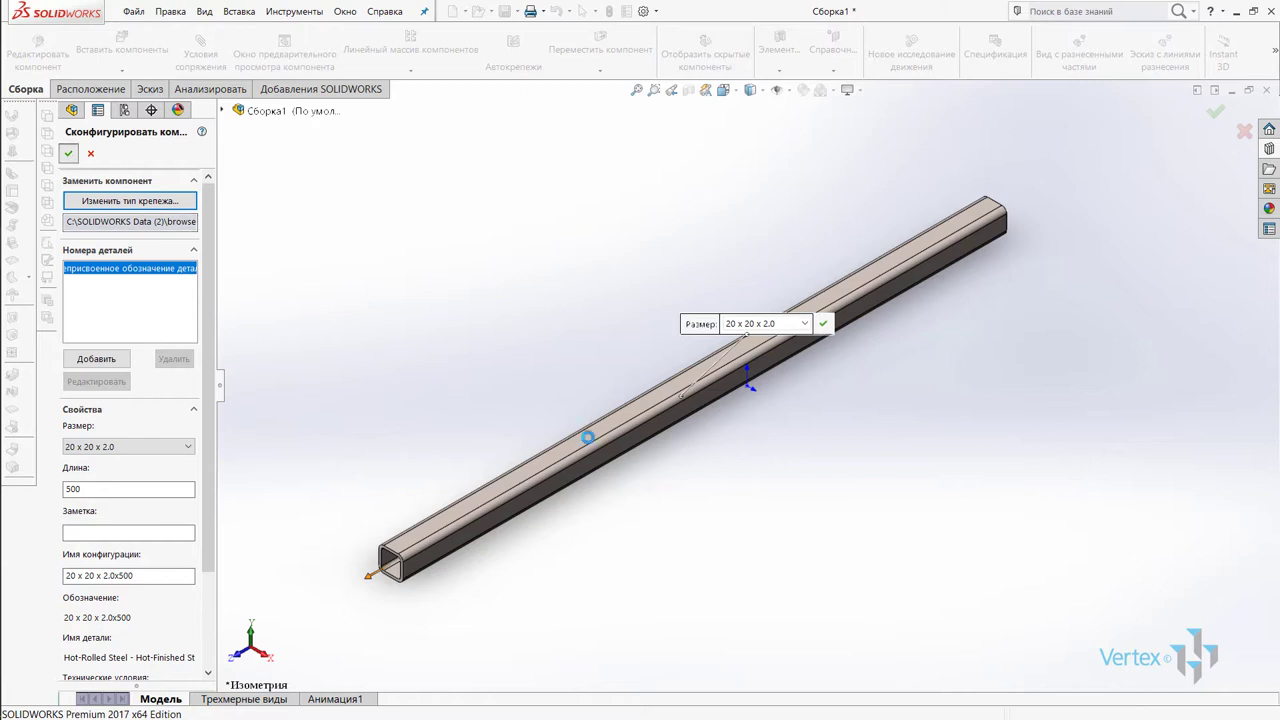
pyautogui.press('Return')
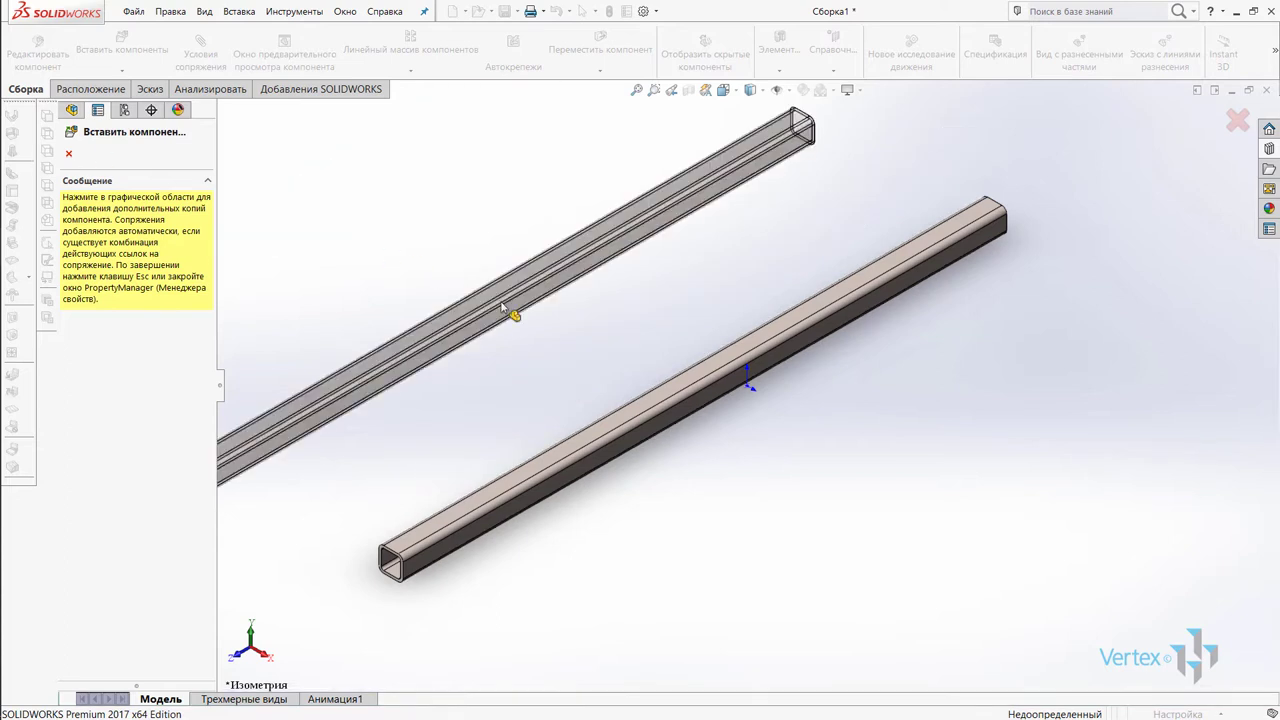
pyautogui.click(432, 275)
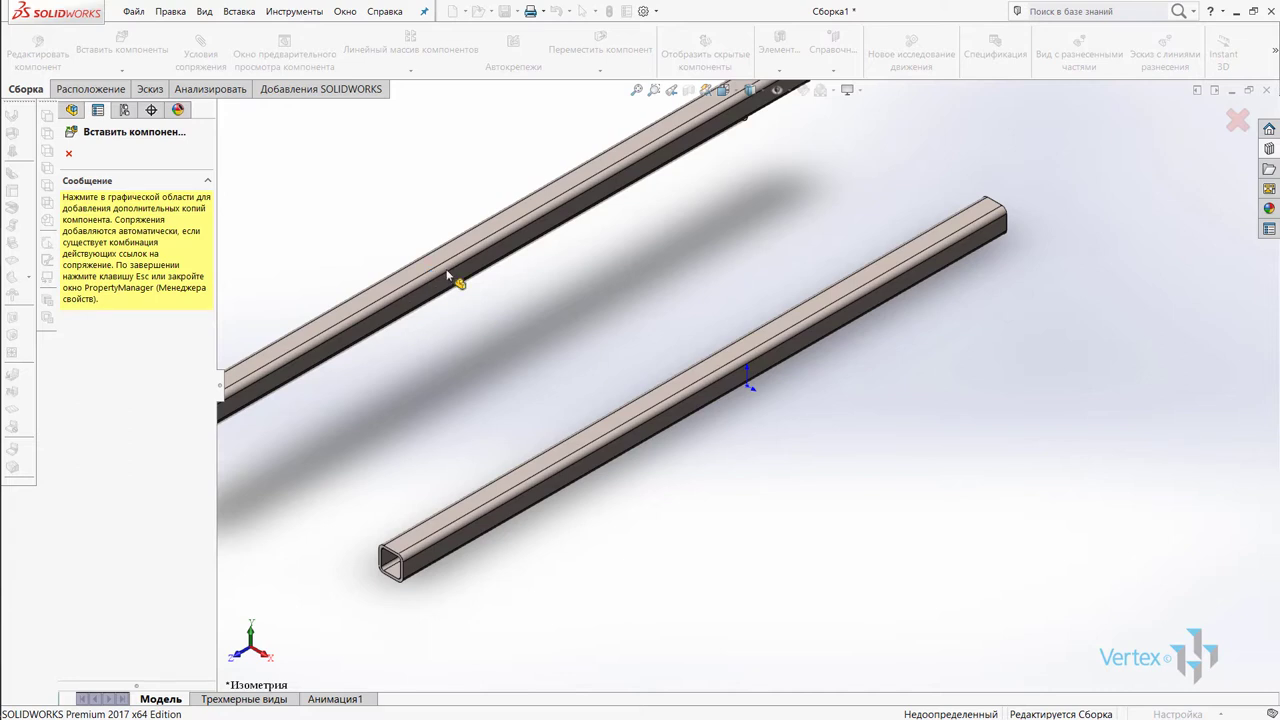
pyautogui.click(69, 155)
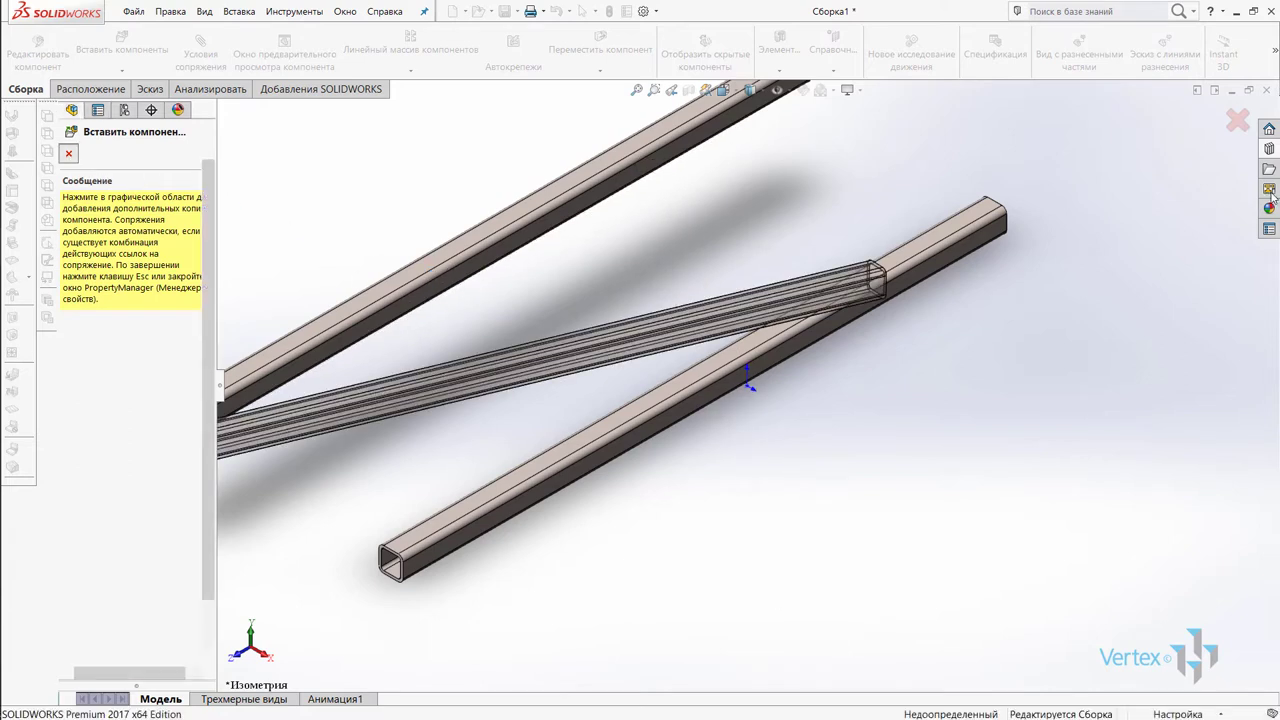
pyautogui.click(1268, 148)
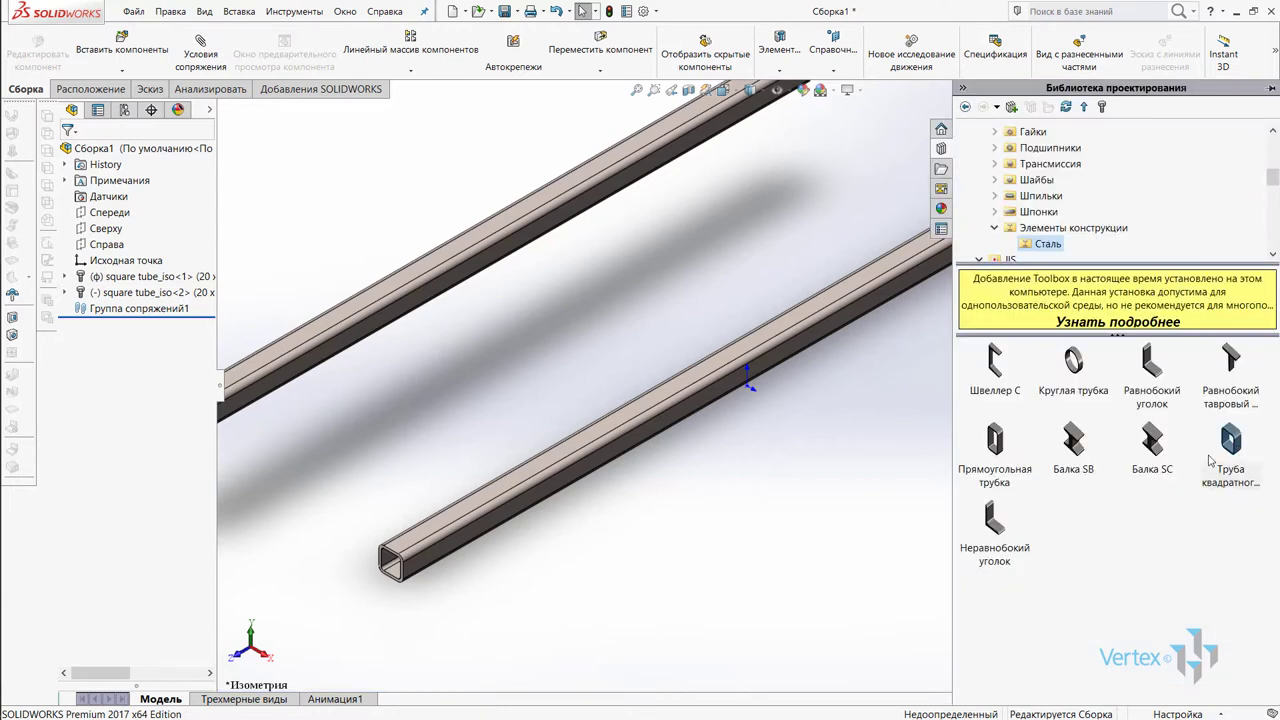
# Step: Insert two more 20 x 20 x 2.0 square tubes with length 300
pyautogui.moveTo(1210, 460); pyautogui.dragTo(663, 322)
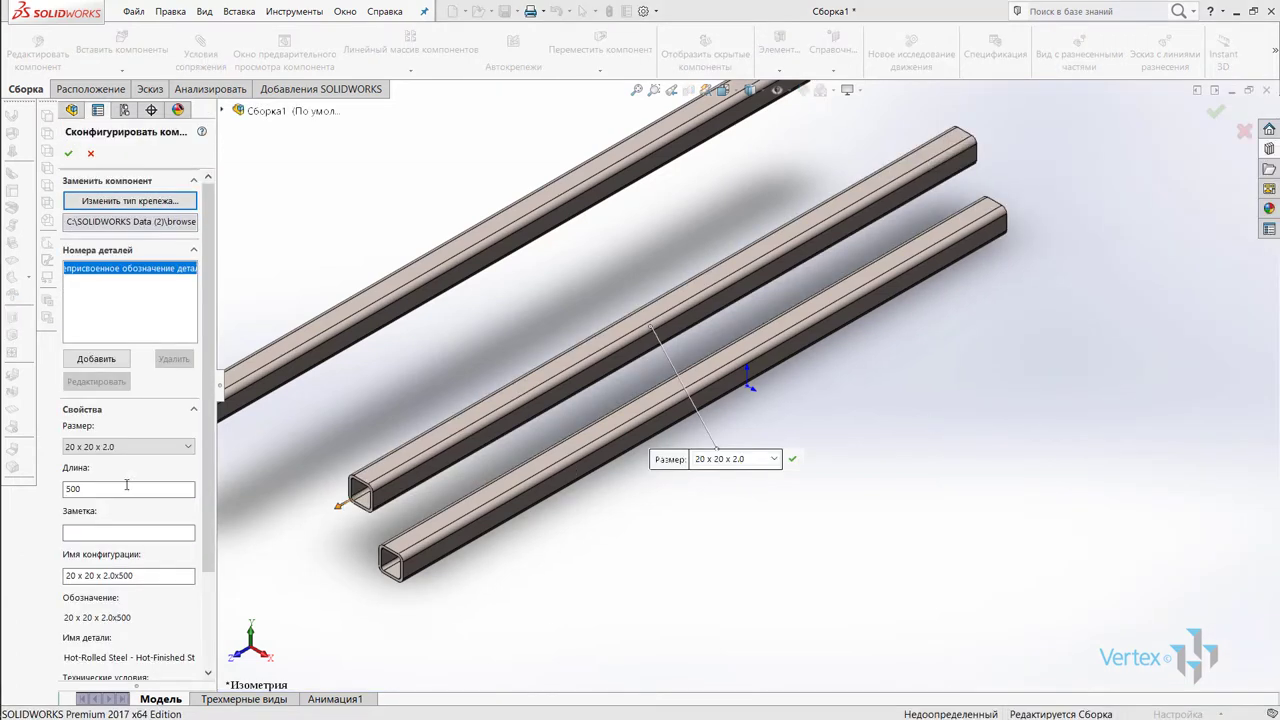
pyautogui.doubleClick(164, 489)
pyautogui.write('300')
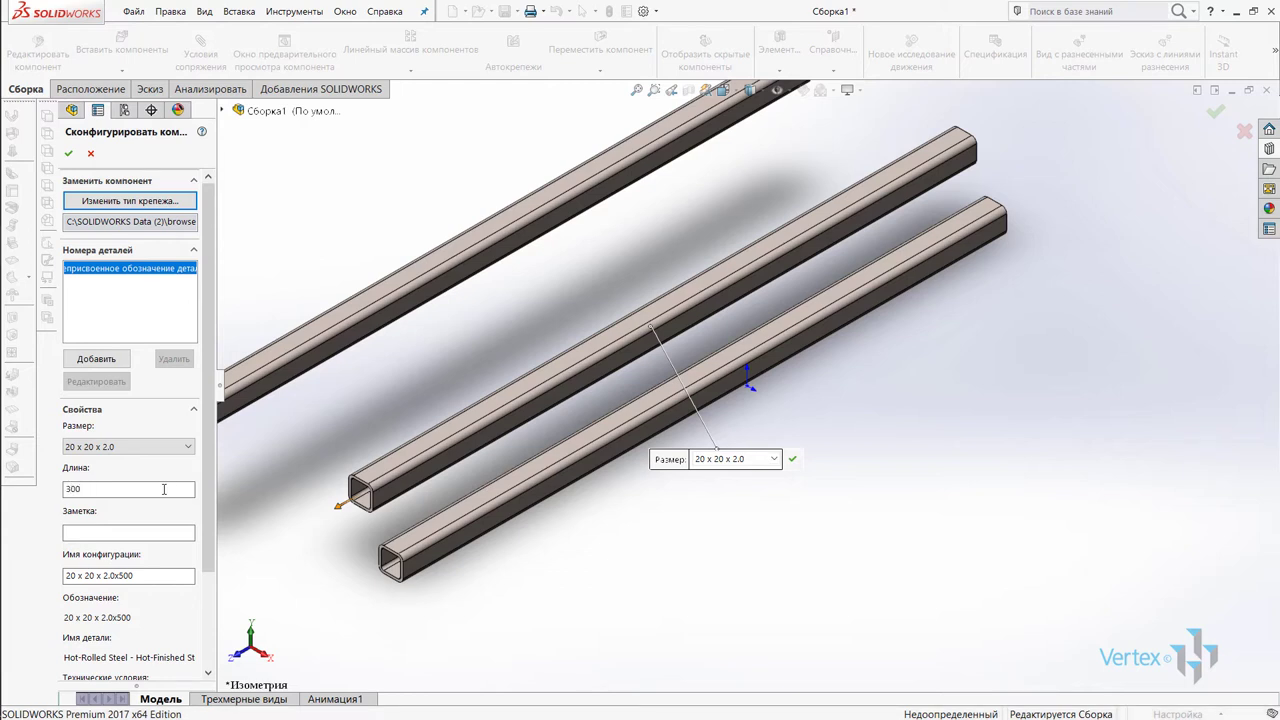
pyautogui.press('Return')
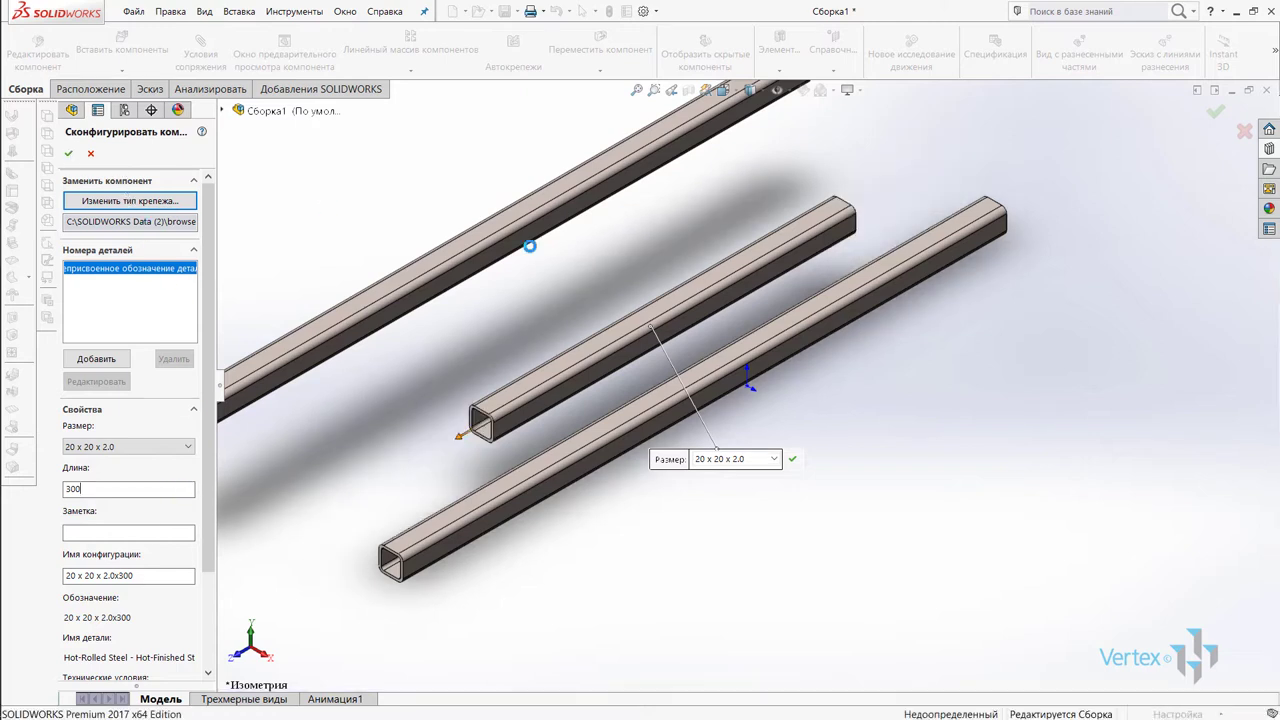
pyautogui.click(68, 153)
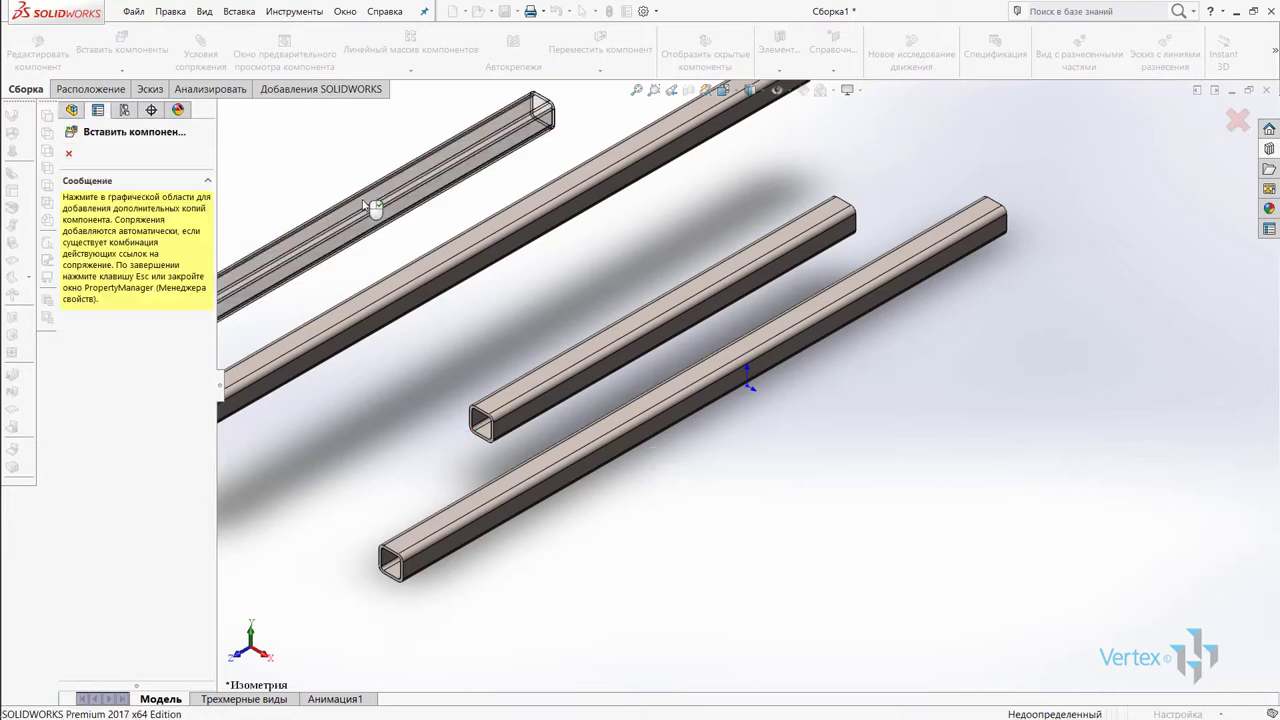
pyautogui.click(370, 207)
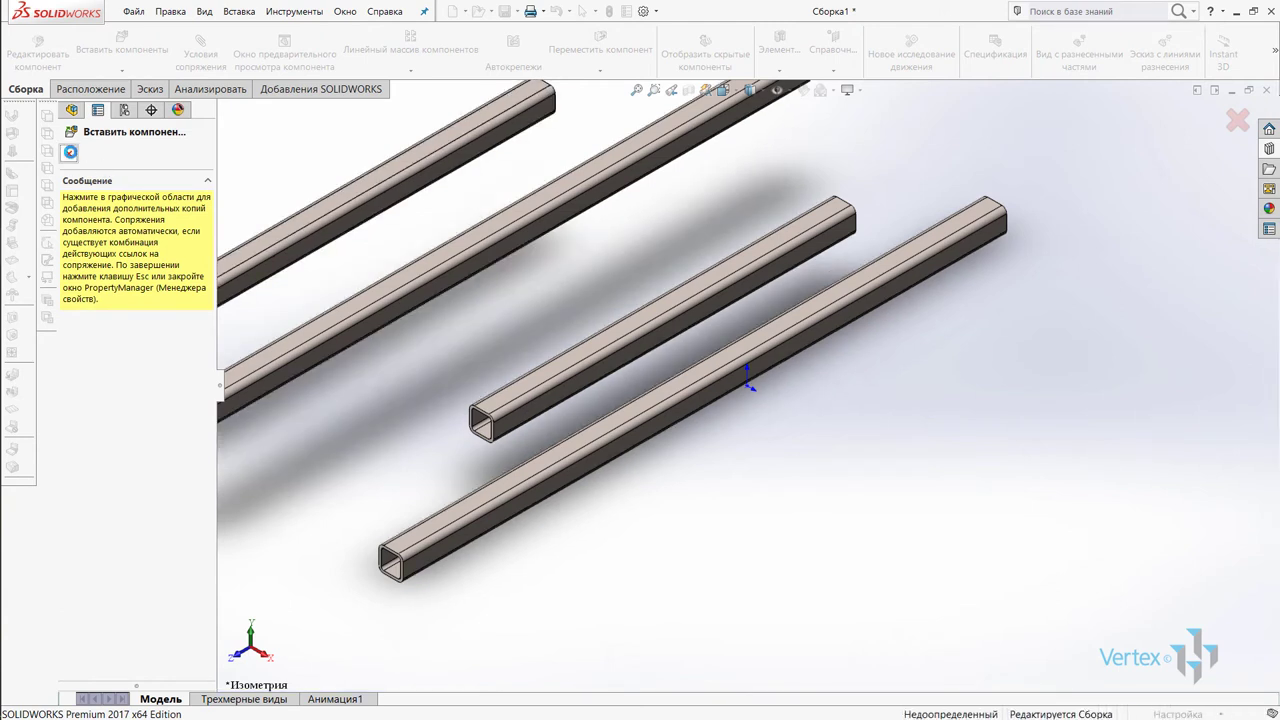
pyautogui.press('Escape')
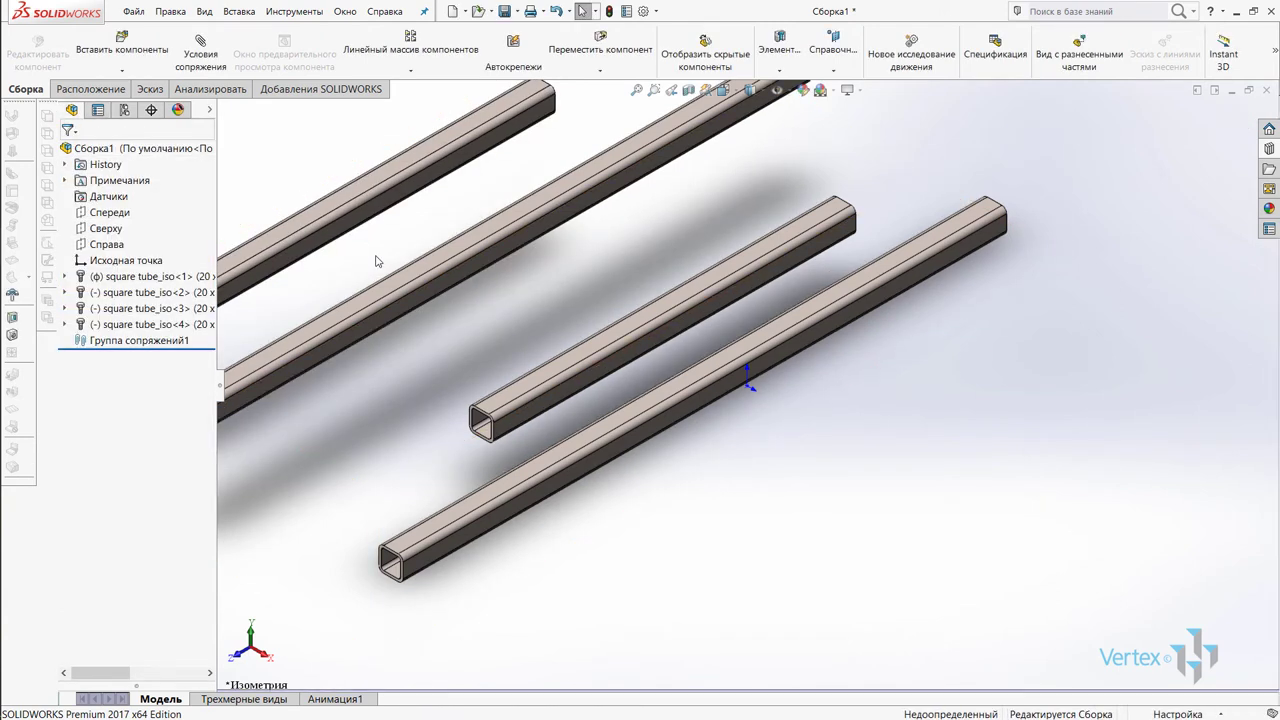
# Step: Mate a face of the second tube coincident with the bottom tube's top face
pyautogui.press('z')
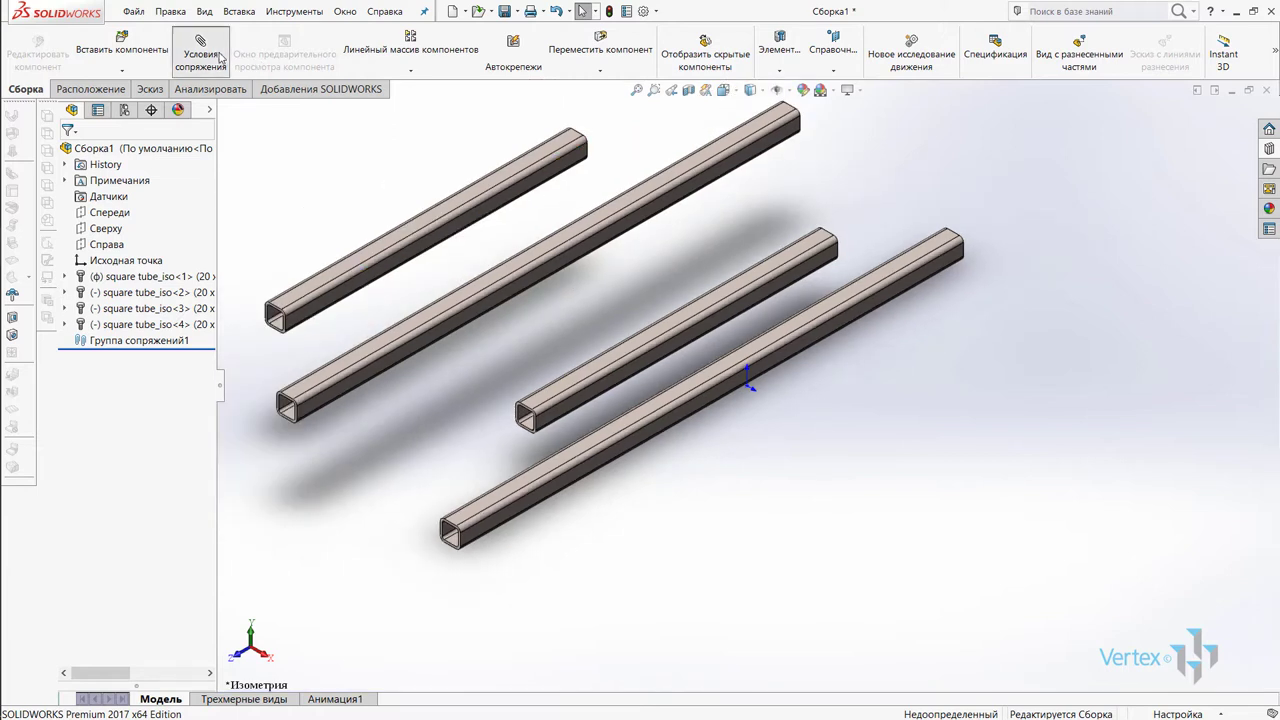
pyautogui.click(218, 58)
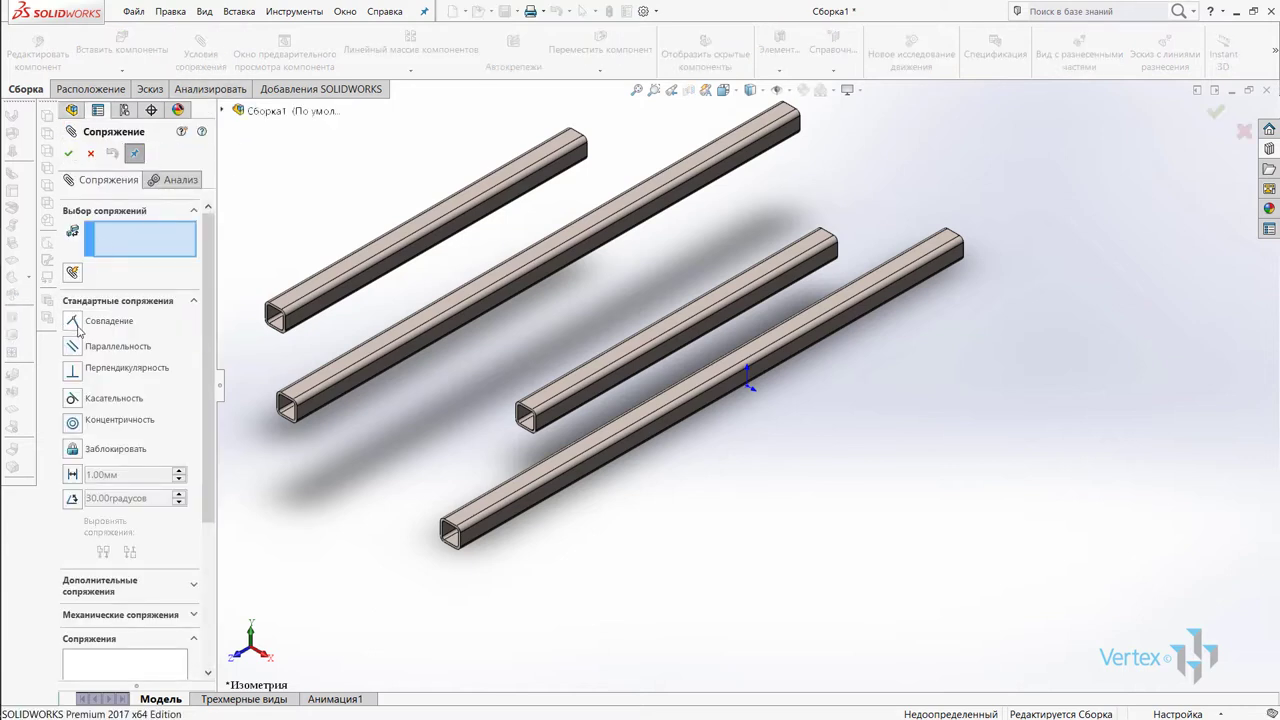
pyautogui.click(350, 356)
pyautogui.click(457, 511)
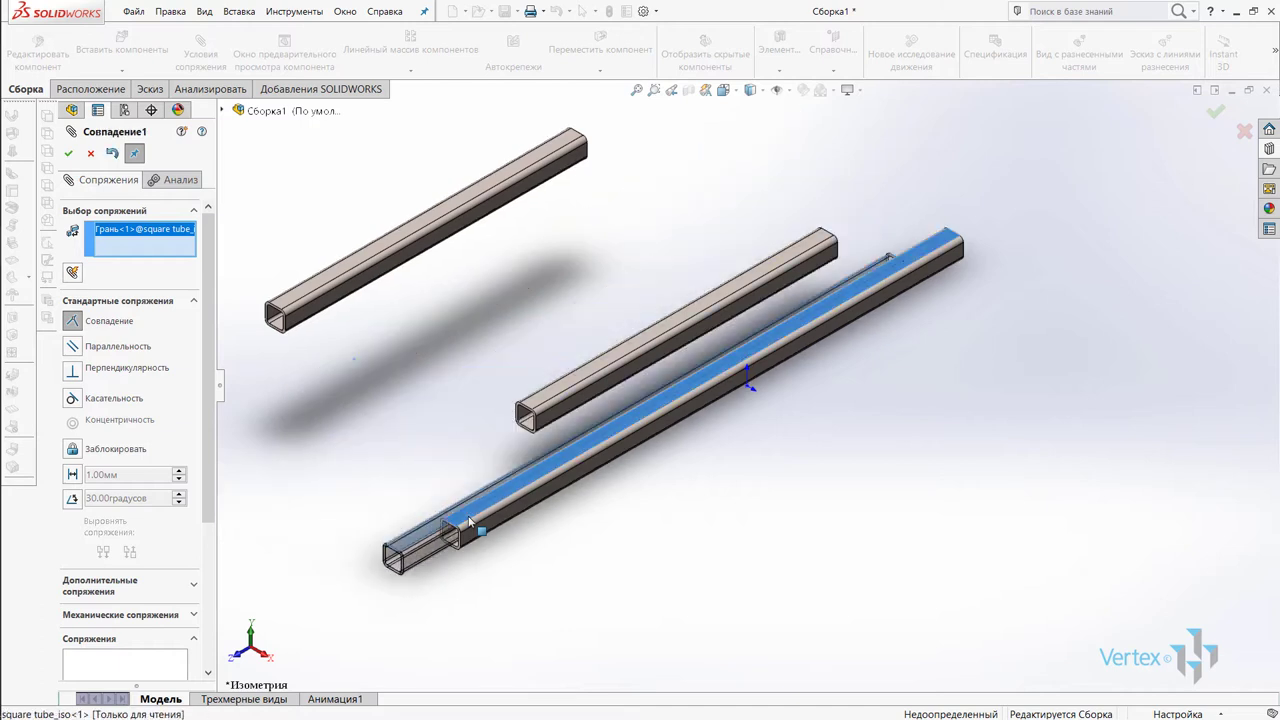
pyautogui.click(68, 153)
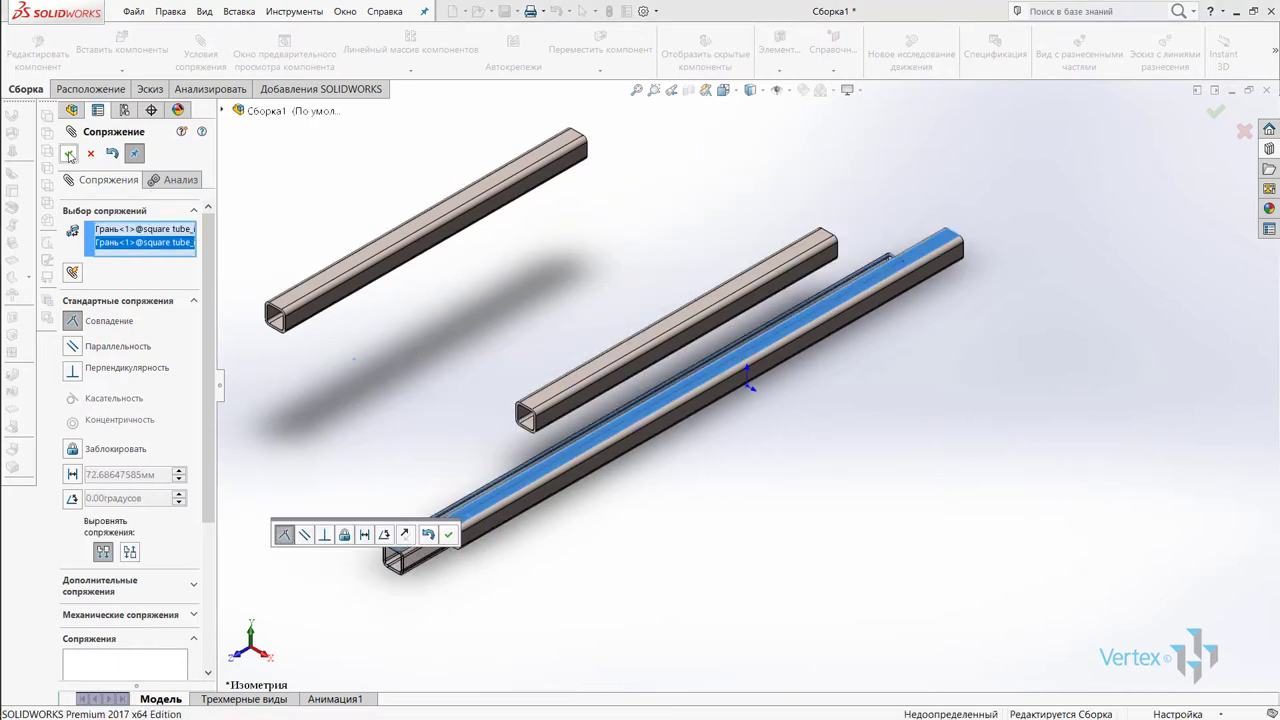
# Step: Add a coincident mate making the tube end faces flush to close the frame
pyautogui.click(75, 323)
pyautogui.scroll(-5, 465, 560)
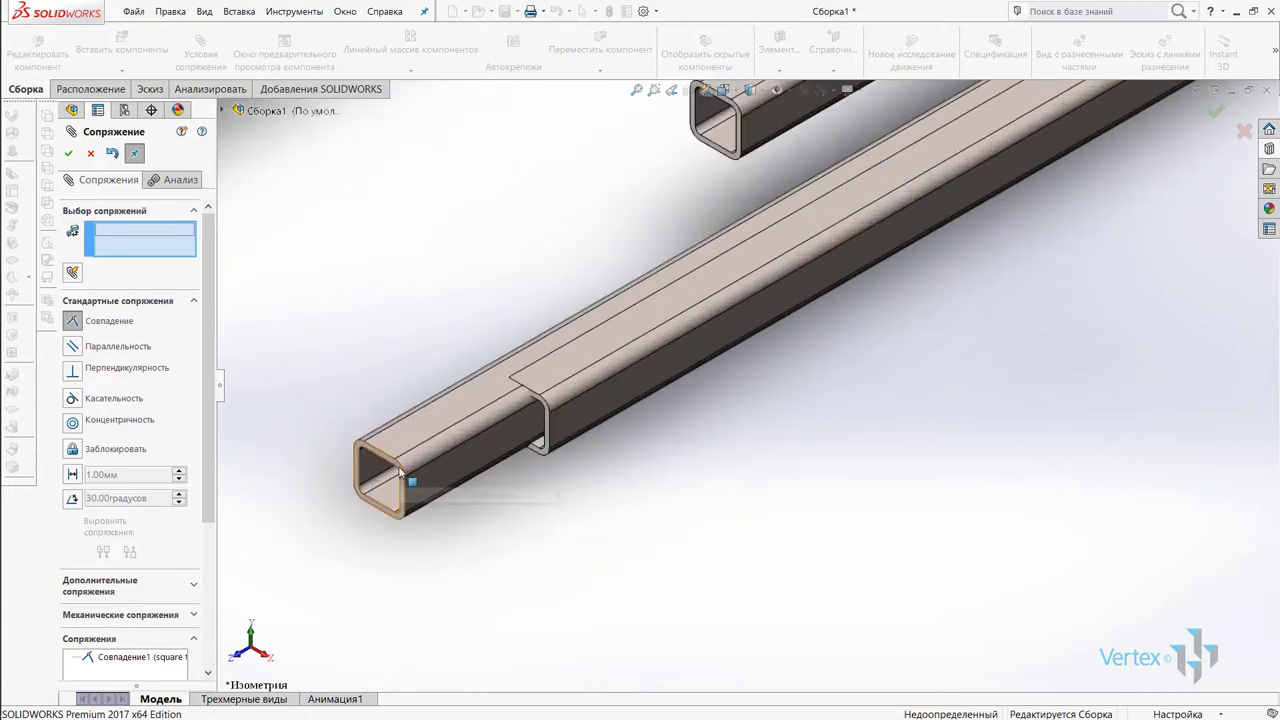
pyautogui.click(541, 399)
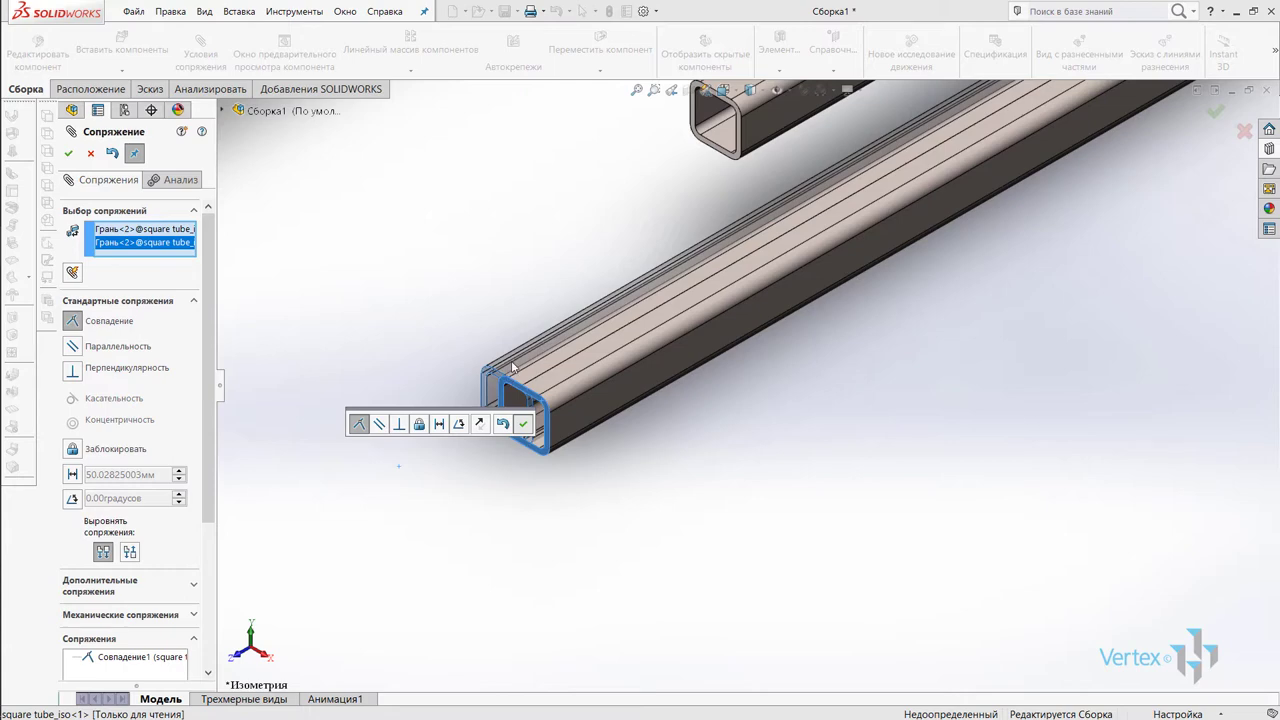
pyautogui.click(522, 424)
pyautogui.scroll(3, 522, 424)
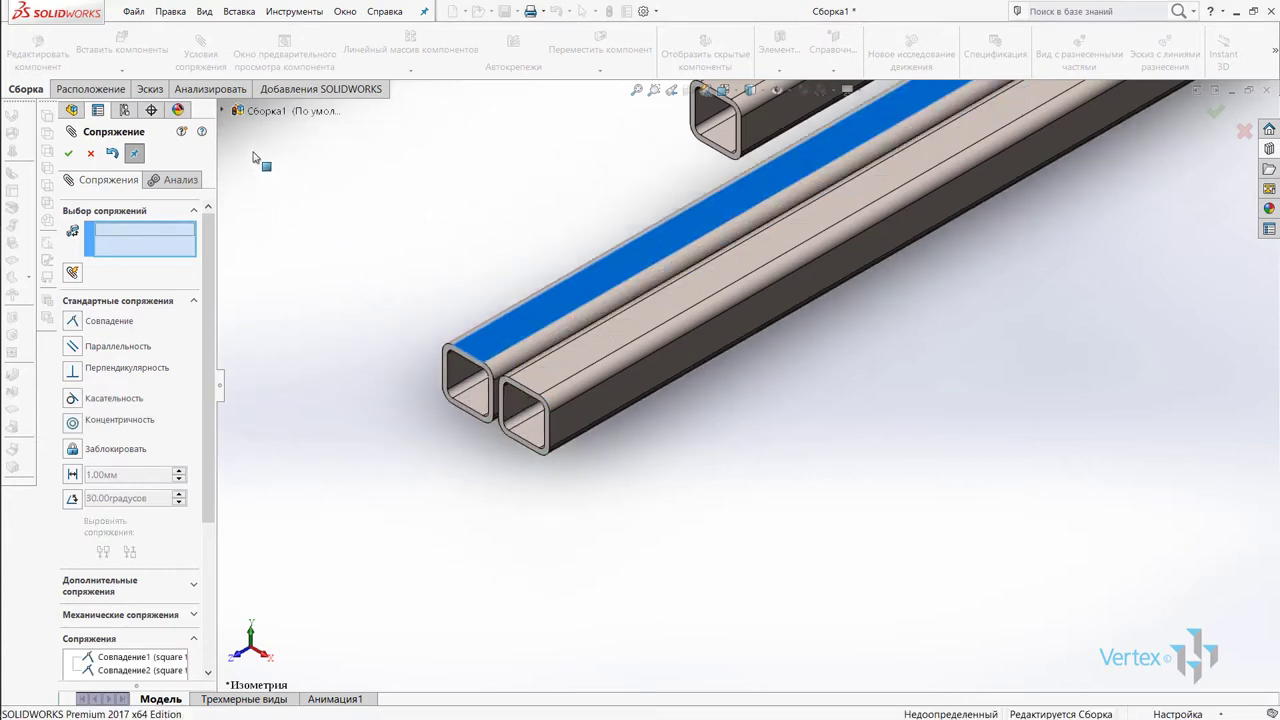
pyautogui.scroll(2, 309, 260)
pyautogui.scroll(2, 314, 260)
pyautogui.scroll(3, 303, 268)
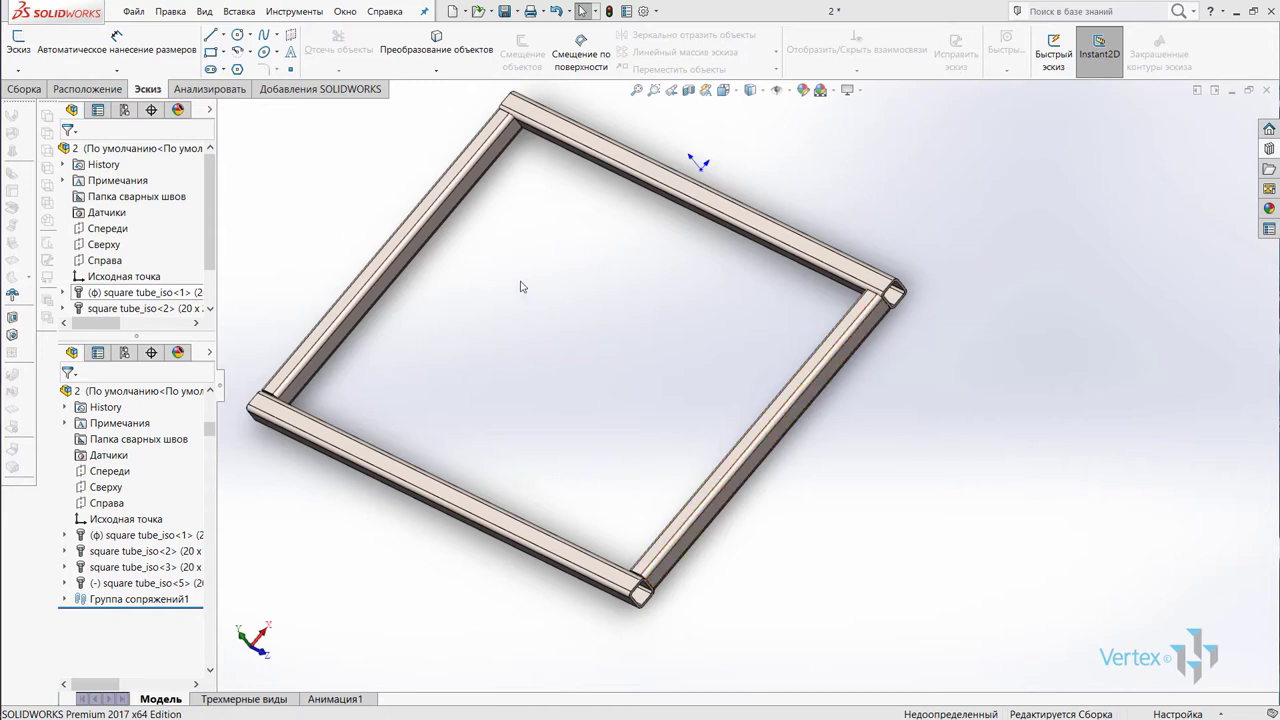
# Step: Start a new weld bead from the Insert menu's assembly features
pyautogui.click(240, 11)
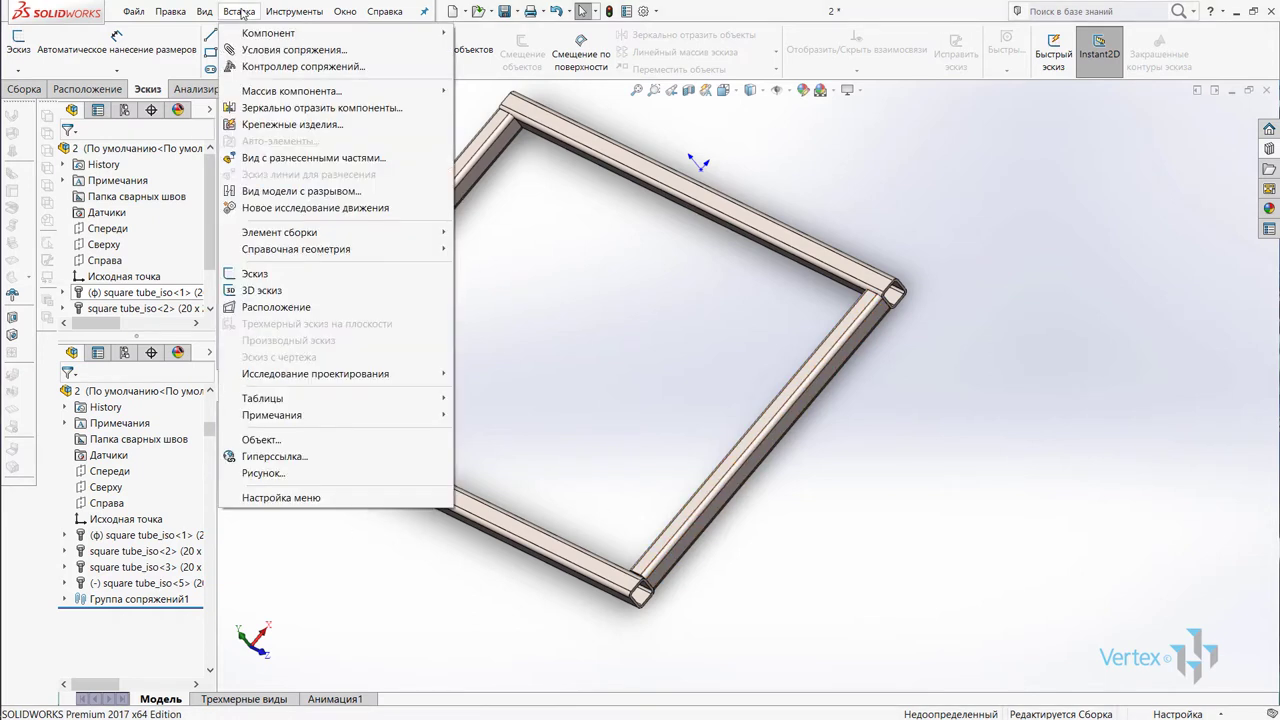
pyautogui.moveTo(280, 232)
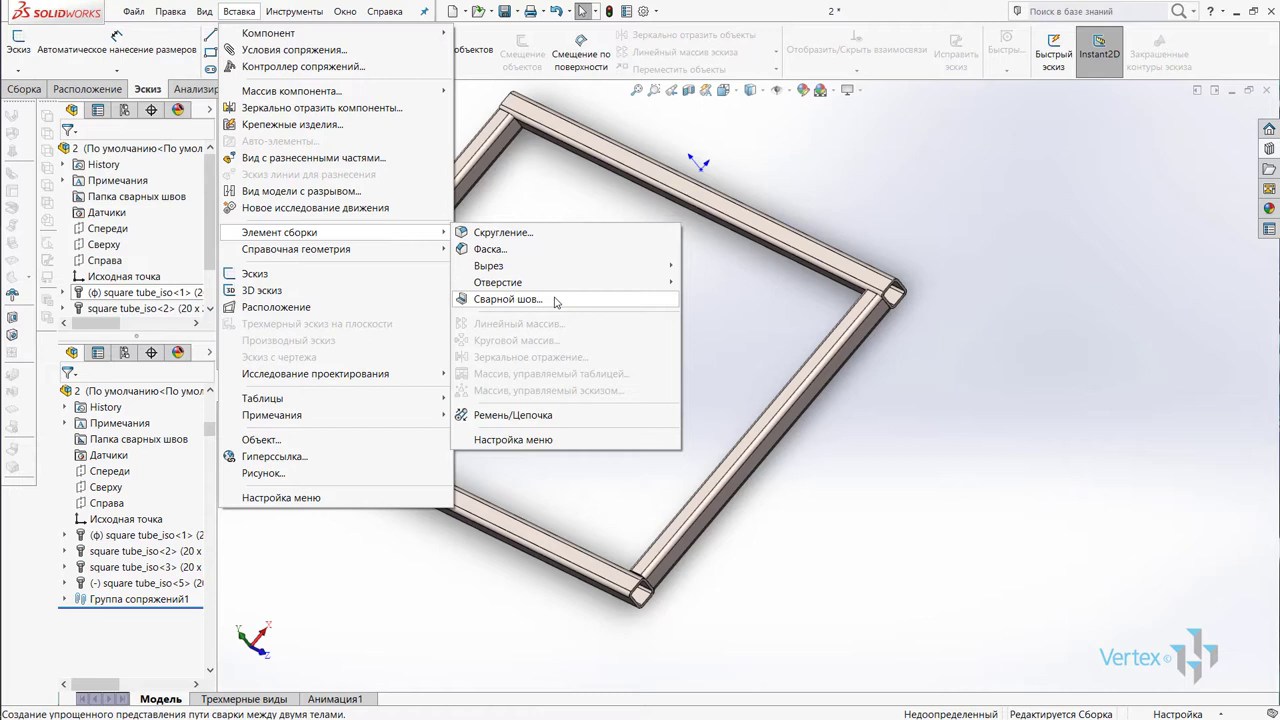
pyautogui.click(557, 300)
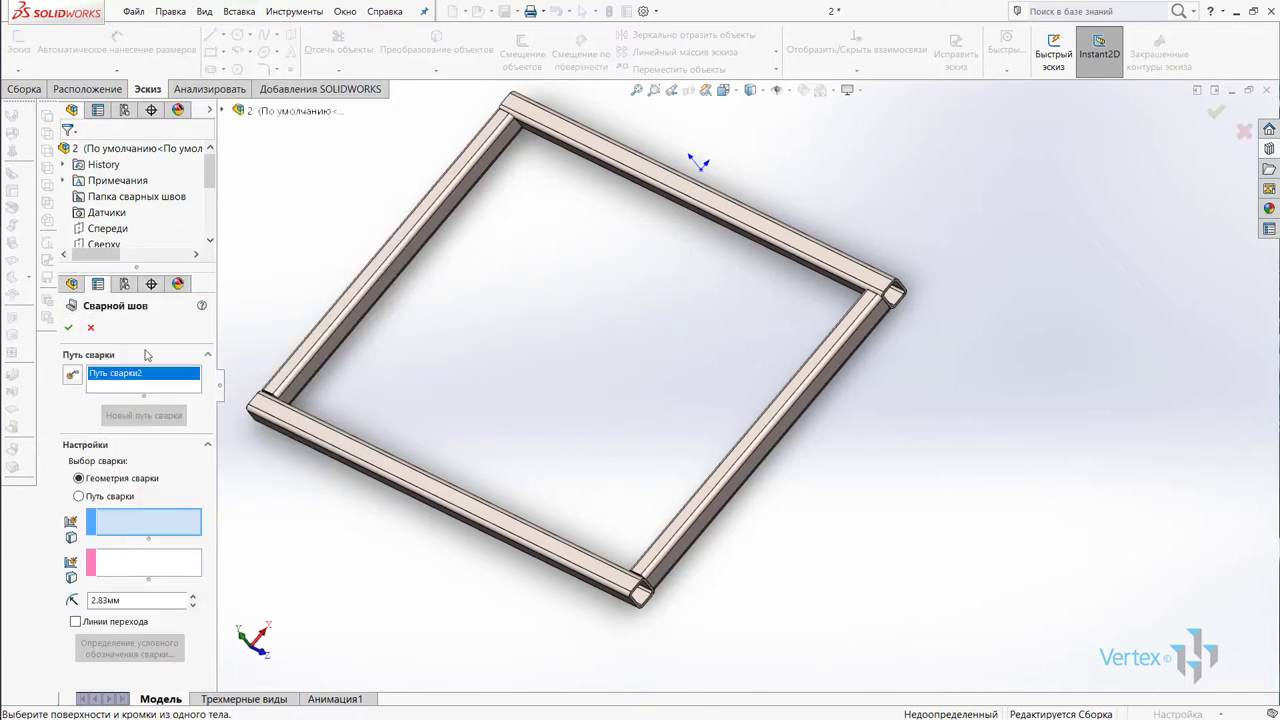
# Step: Pick the two tubes' meeting faces at the joint and switch weld selection to Weld Path
pyautogui.moveTo(139, 268); pyautogui.dragTo(139, 197)
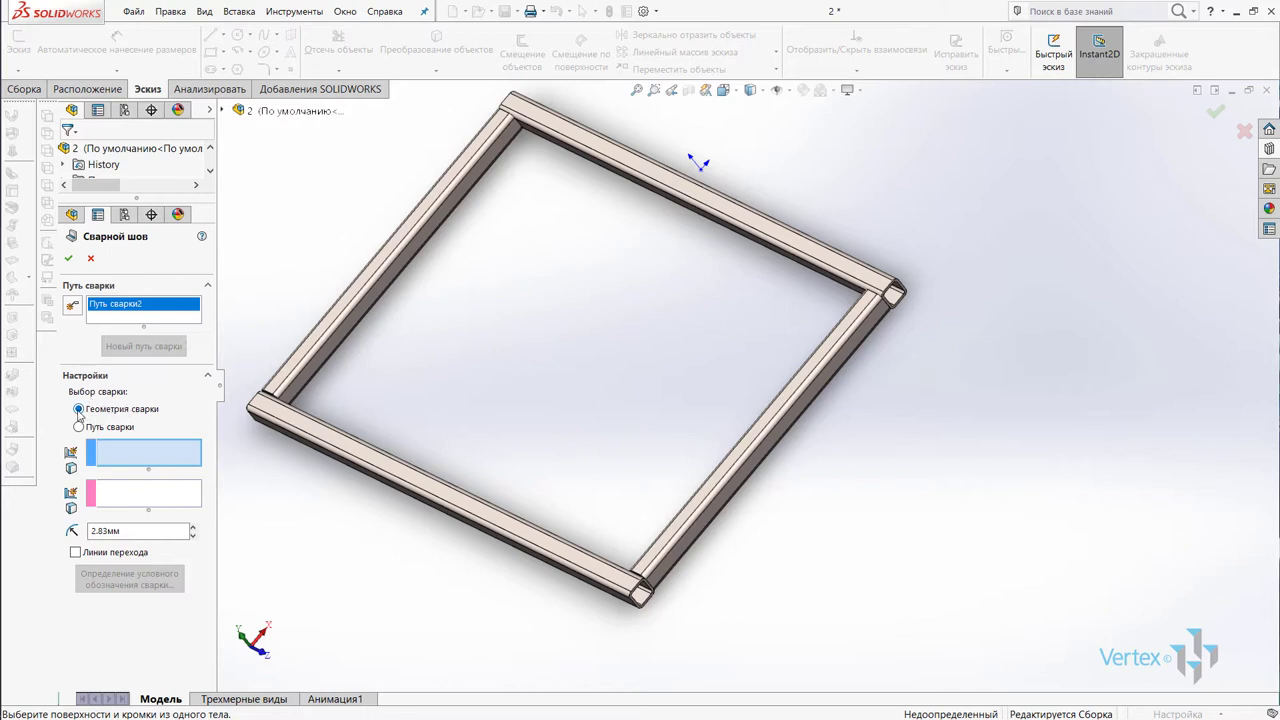
pyautogui.click(140, 500)
pyautogui.scroll(-3, 688, 557)
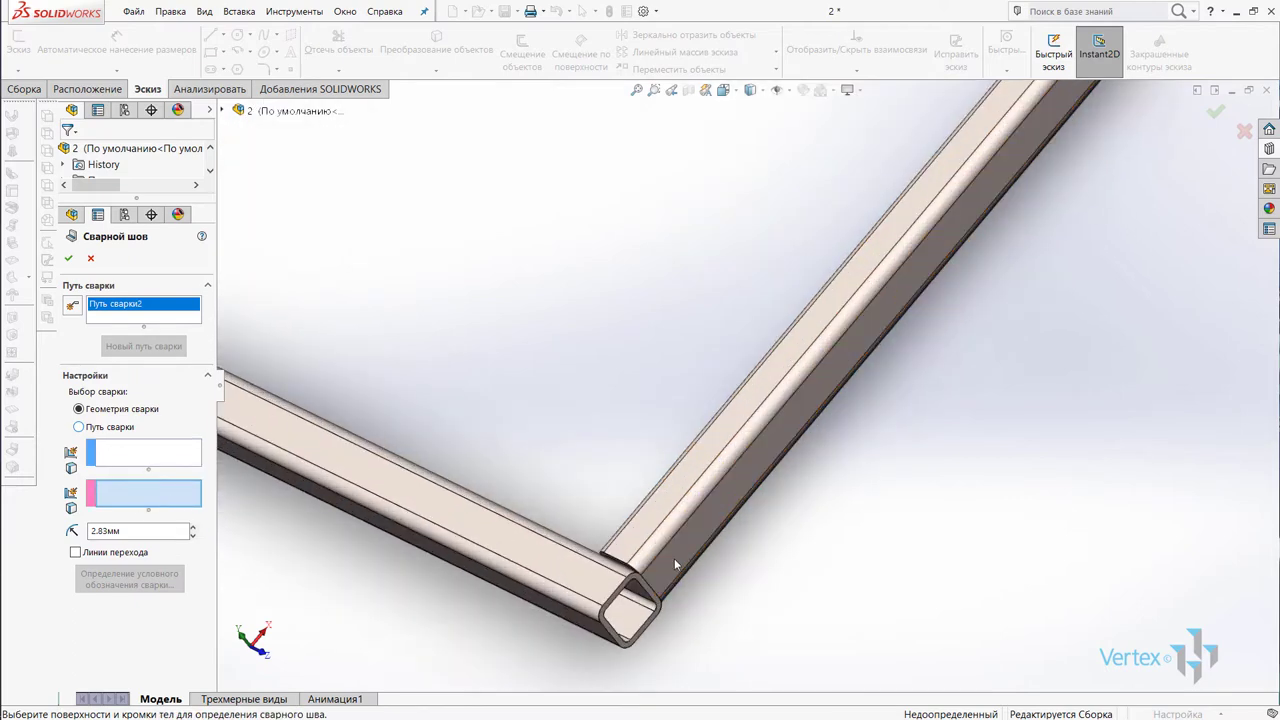
pyautogui.scroll(-3, 674, 558)
pyautogui.scroll(-2, 604, 553)
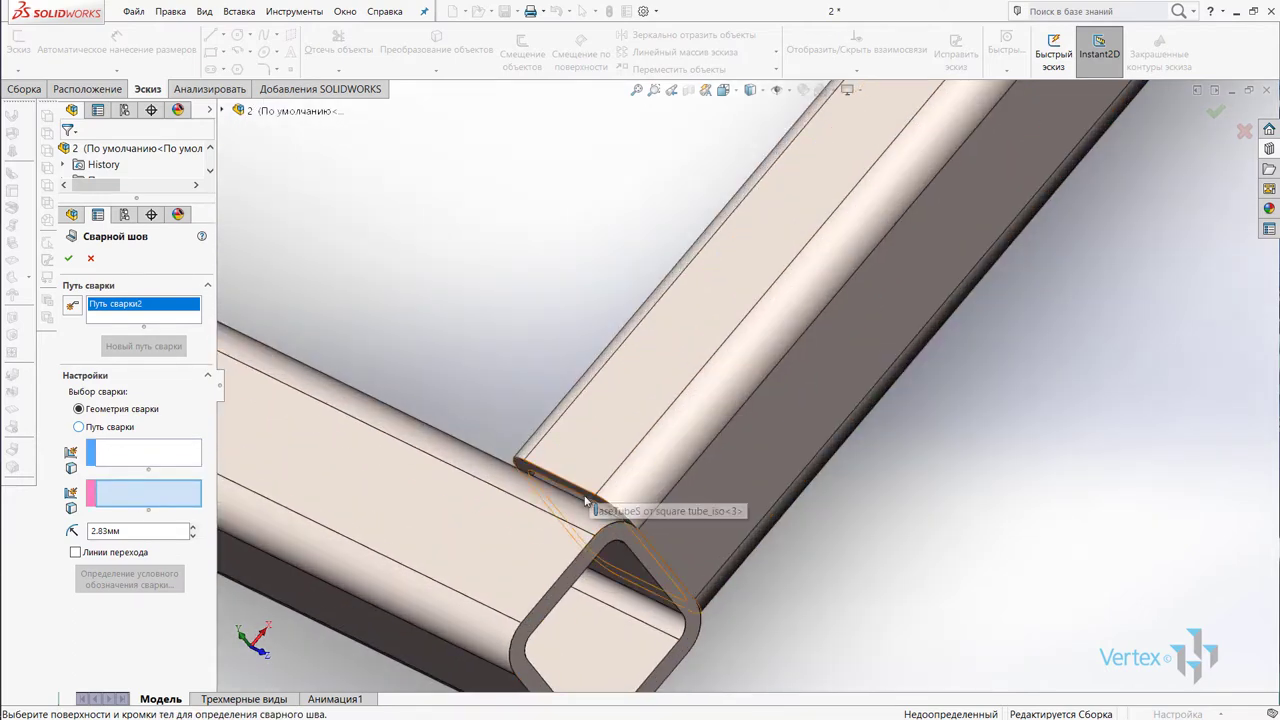
pyautogui.click(707, 527)
pyautogui.moveTo(707, 527); pyautogui.dragTo(622, 396, button='middle')
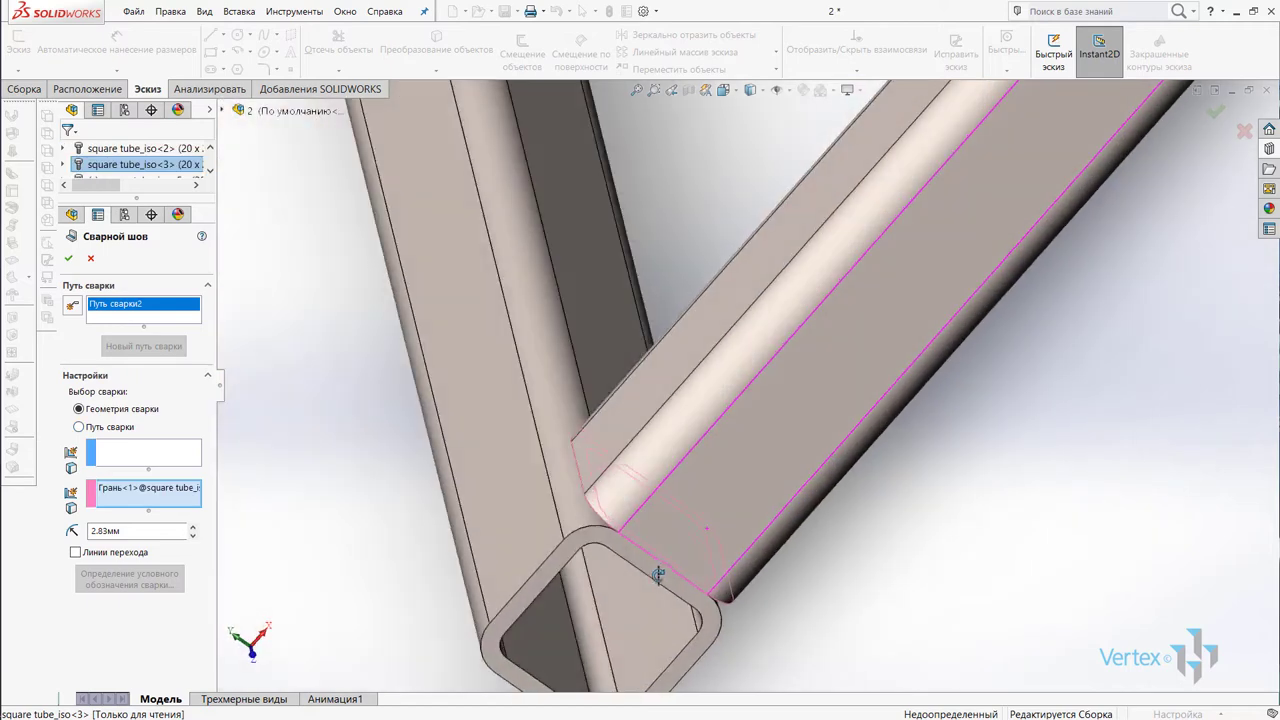
pyautogui.click(600, 358)
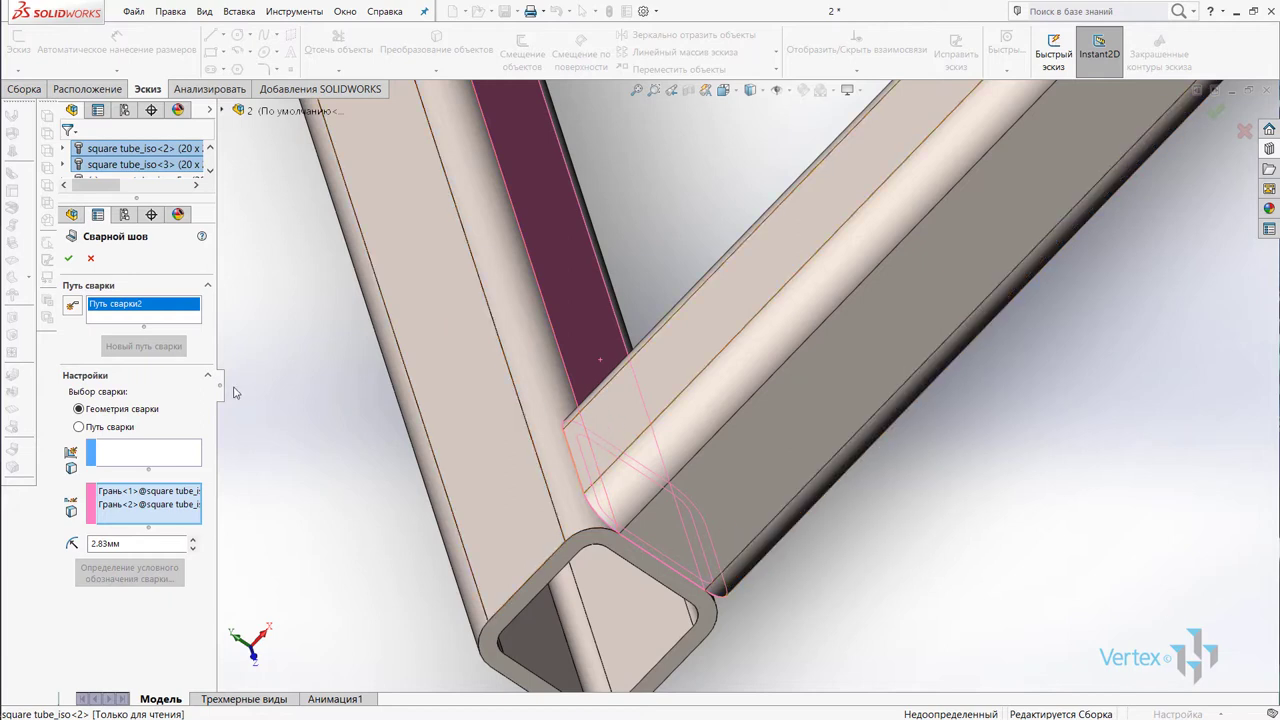
pyautogui.click(79, 427)
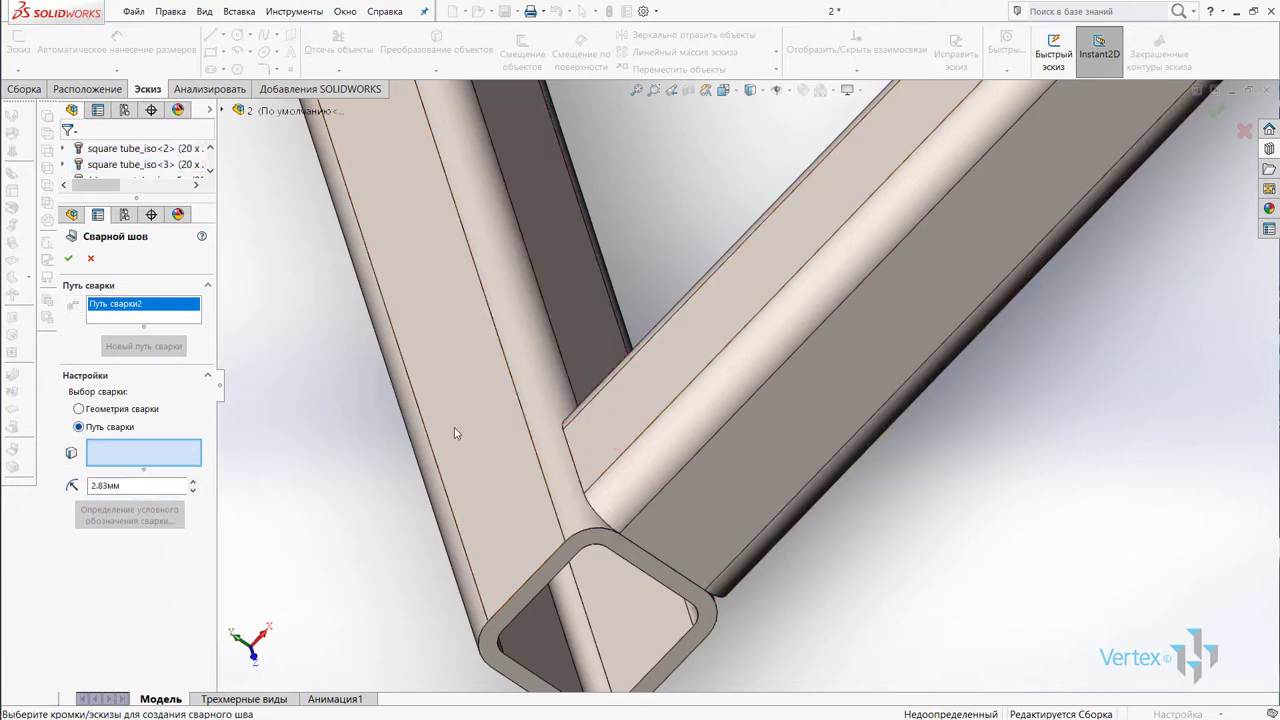
# Step: Add the three corner joint edges and create a 2.83 mm fillet weld bead
pyautogui.click(579, 481)
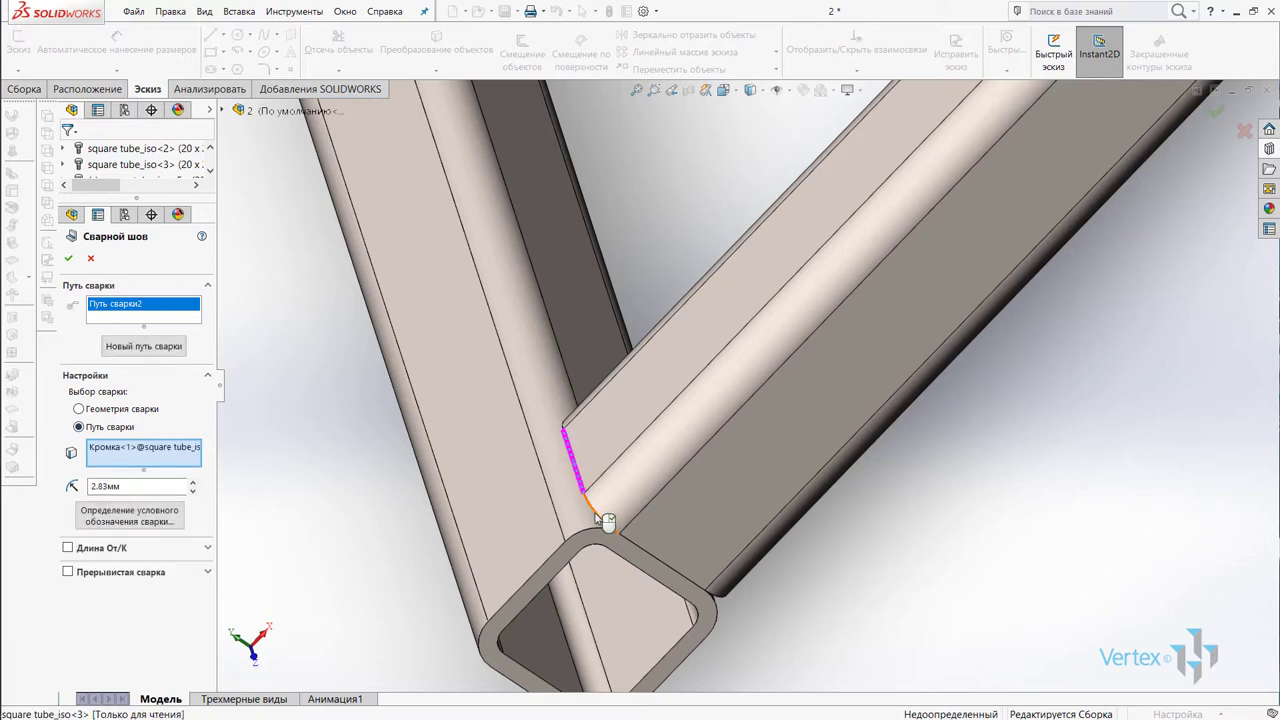
pyautogui.click(608, 518)
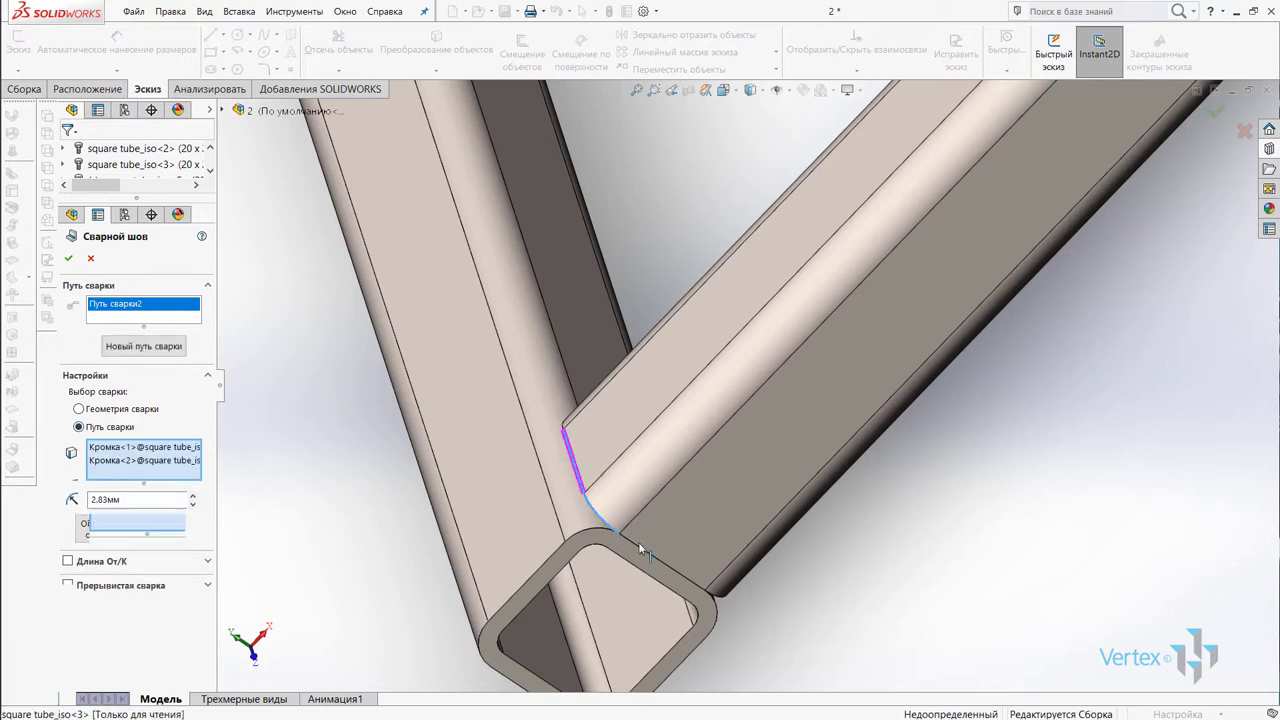
pyautogui.click(681, 572)
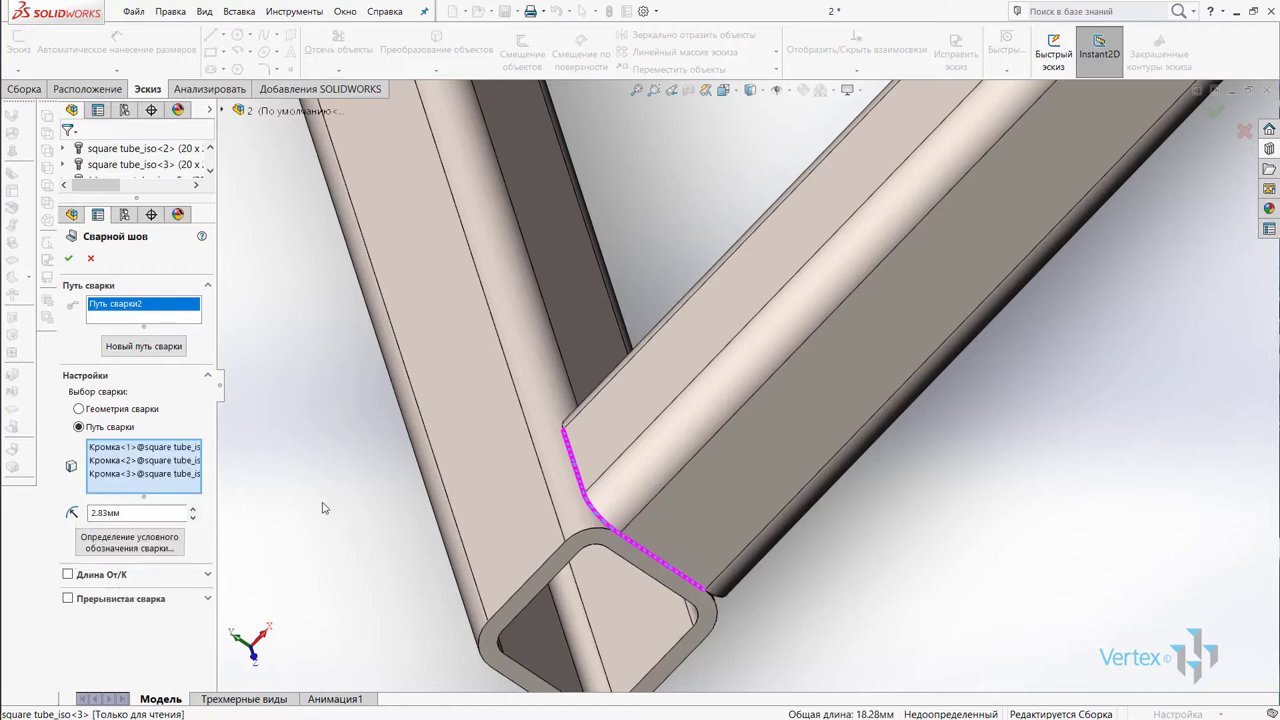
pyautogui.moveTo(163, 512); pyautogui.dragTo(59, 517)
pyautogui.click(68, 258)
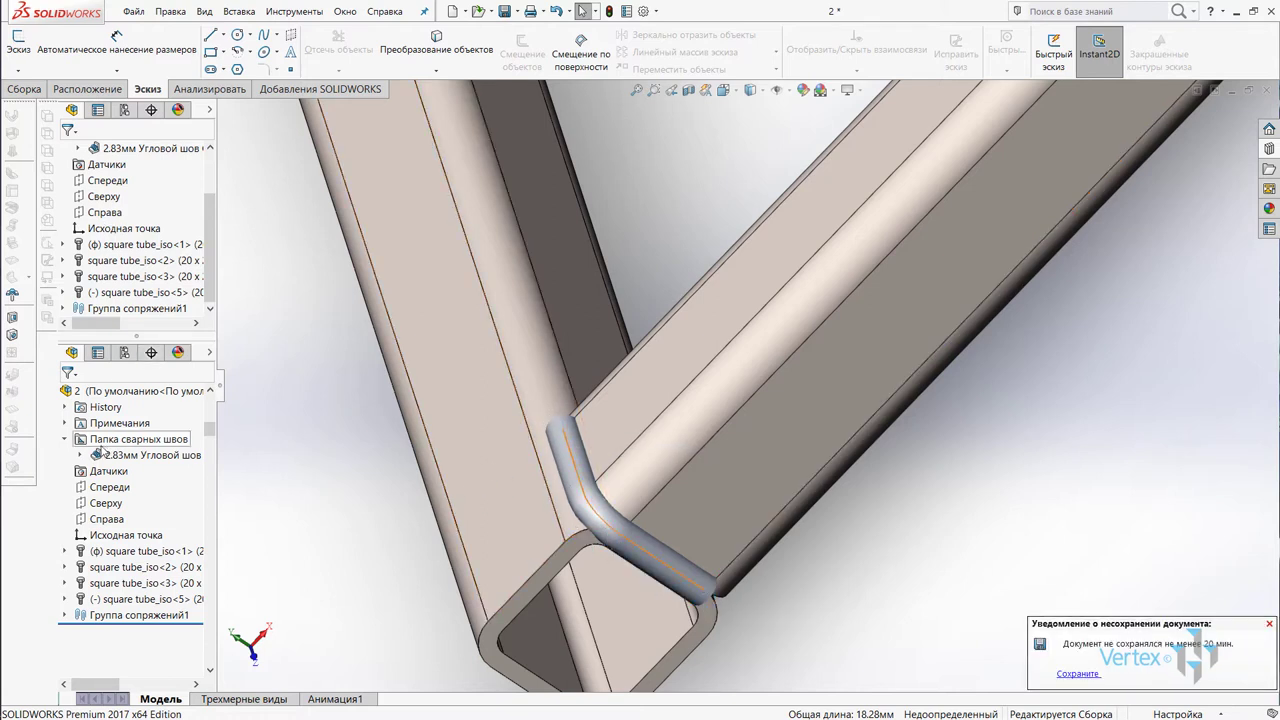
pyautogui.click(104, 446)
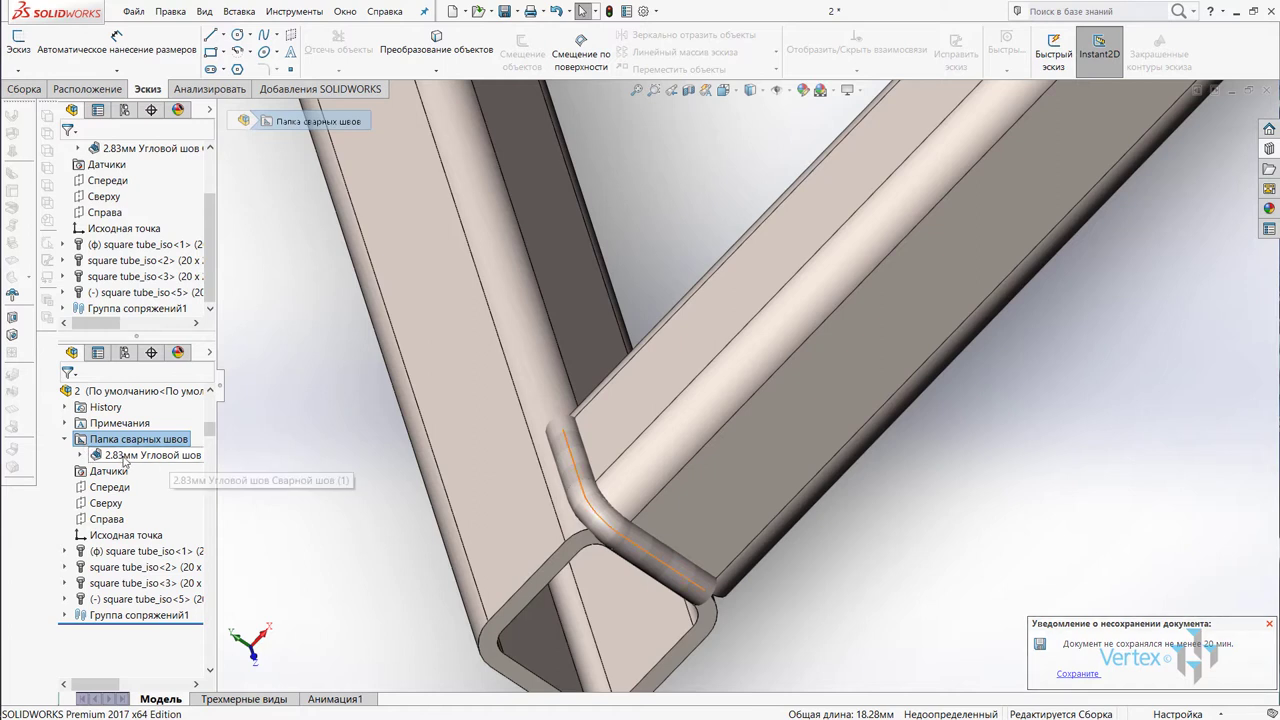
pyautogui.click(124, 456)
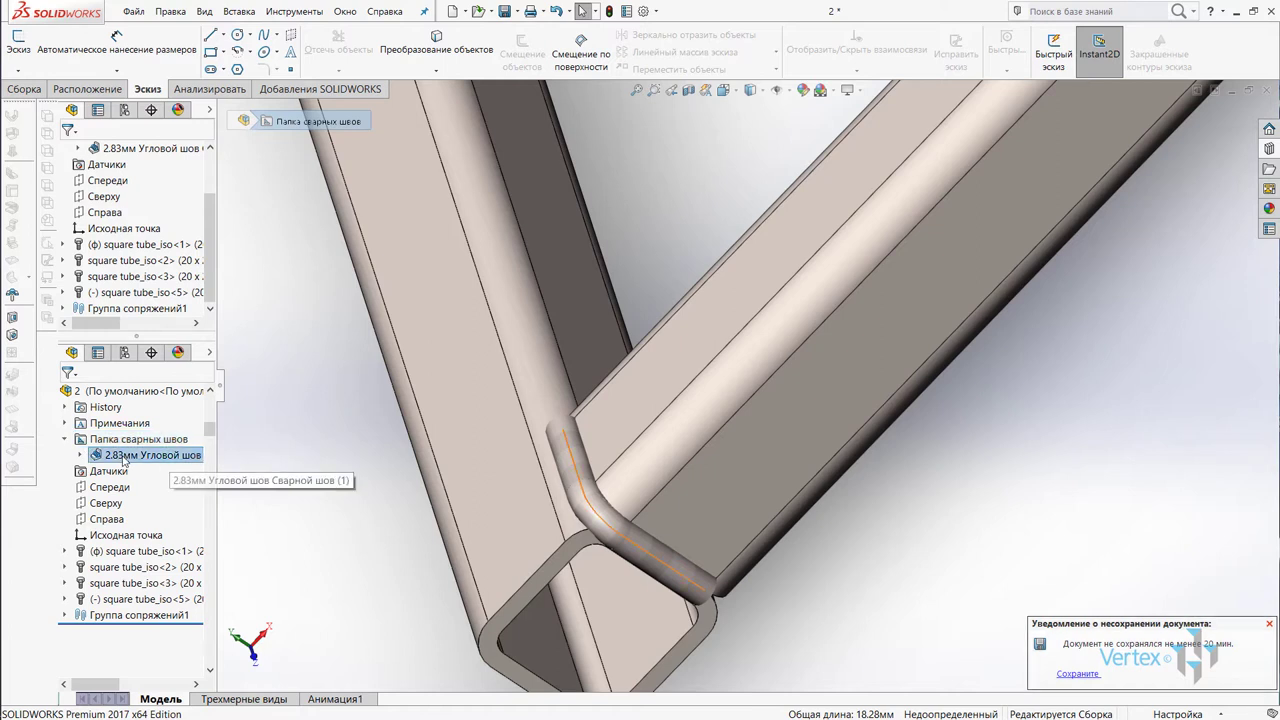
pyautogui.rightClick(124, 457)
pyautogui.click(150, 483)
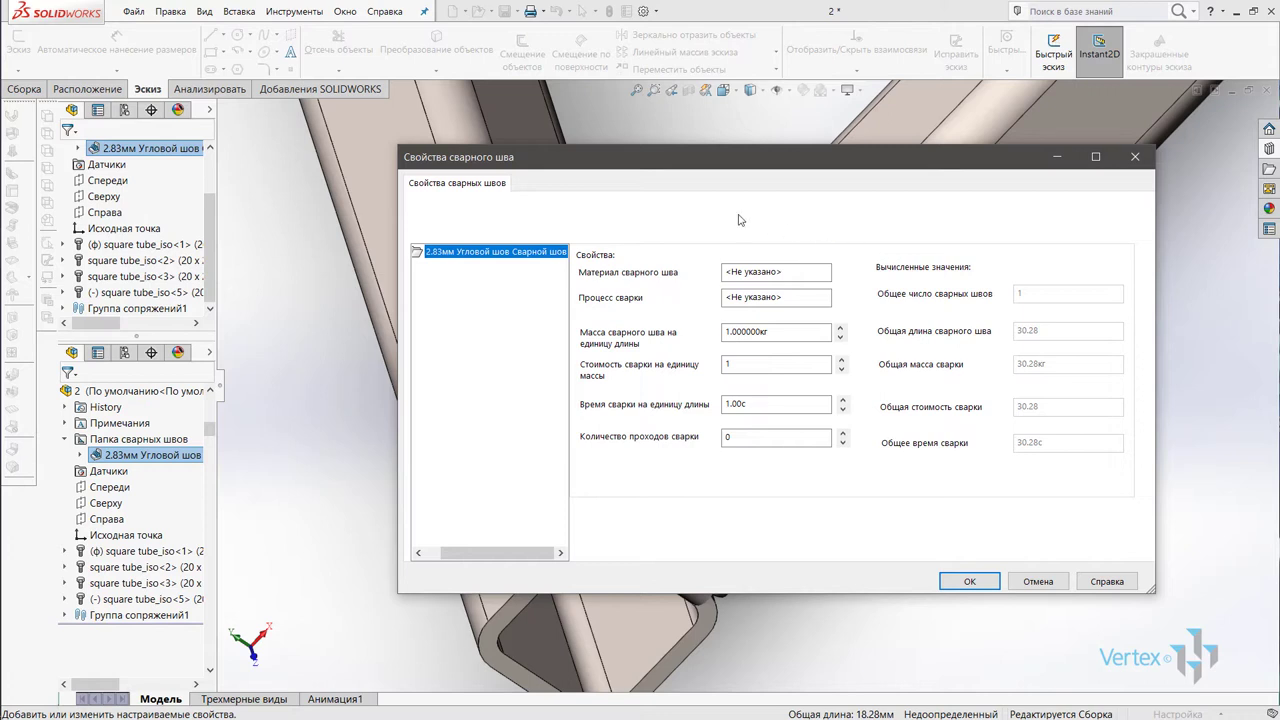
pyautogui.click(977, 583)
pyautogui.click(977, 583)
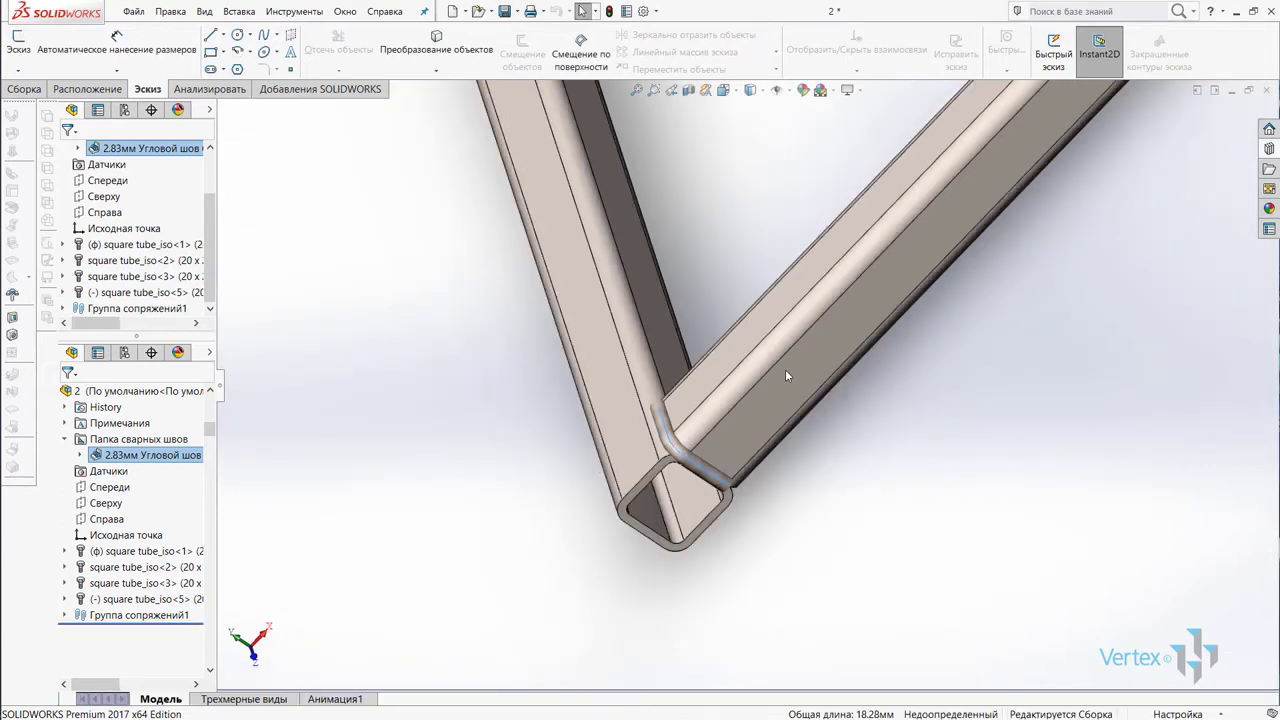
# Step: Zoom out, orbit to the frame's next corner, and select the upper tube square tube_iso<1>
pyautogui.scroll(3, 785, 375)
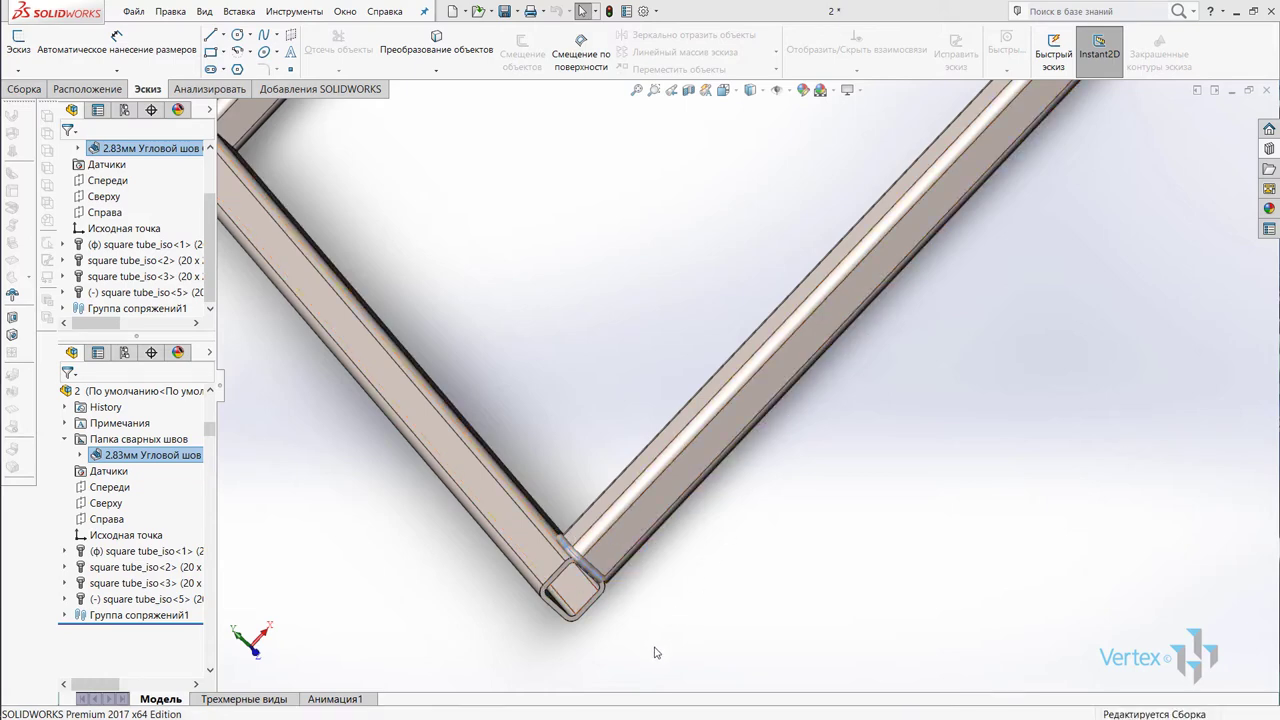
pyautogui.moveTo(656, 652)
pyautogui.mouseDown(button='middle')
pyautogui.moveTo(860, 334)
pyautogui.moveTo(894, 408)
pyautogui.moveTo(949, 452)
pyautogui.moveTo(894, 334)
pyautogui.mouseUp(button='middle')
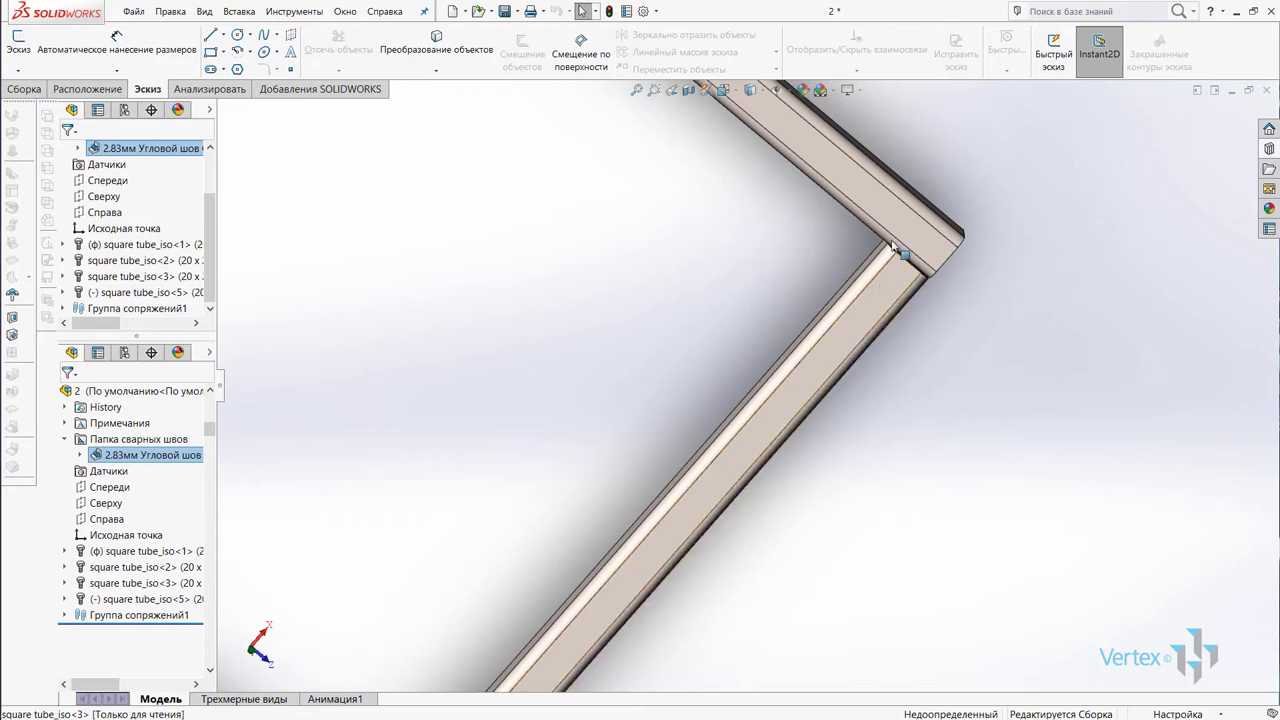
pyautogui.click(1034, 316)
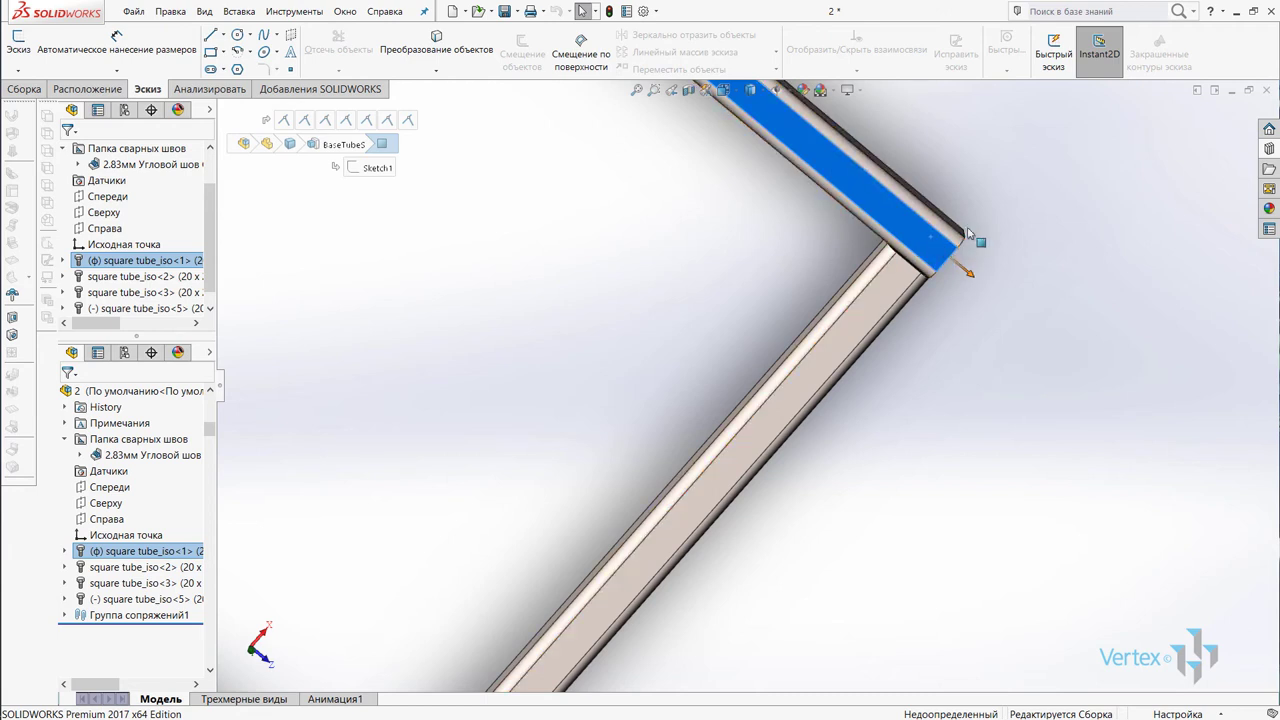
pyautogui.rightClick(877, 212)
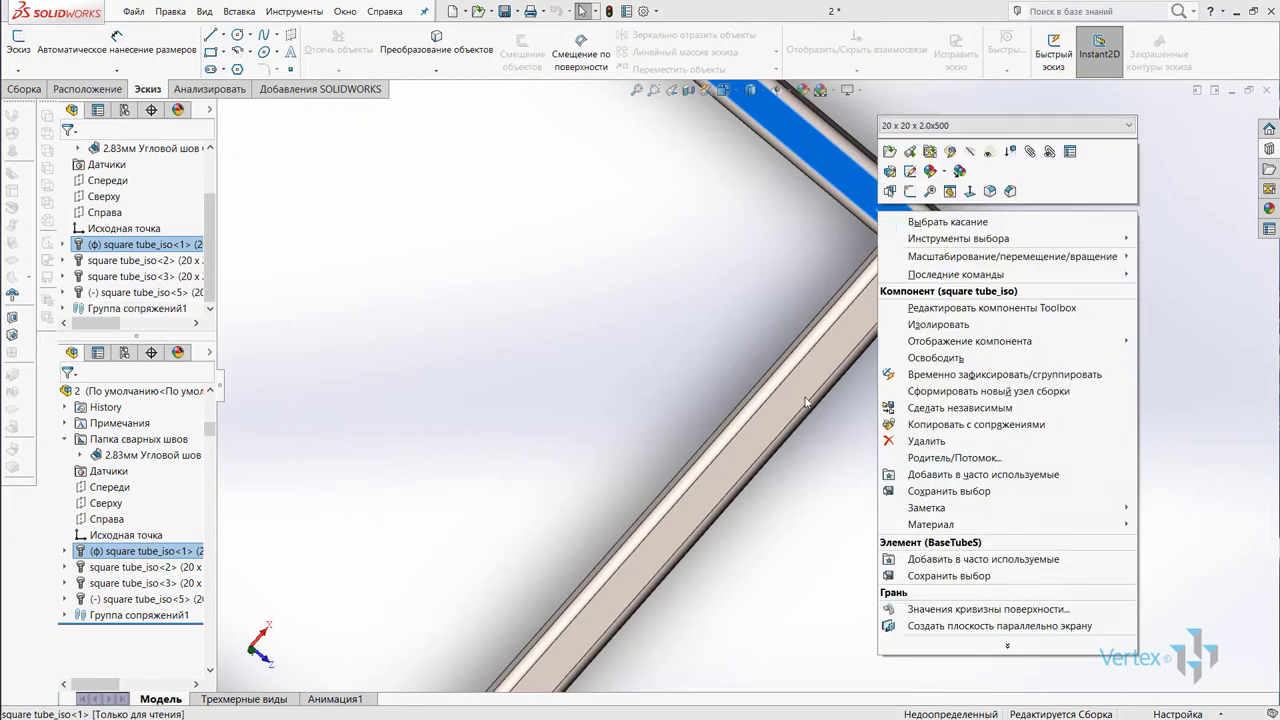
pyautogui.click(866, 337)
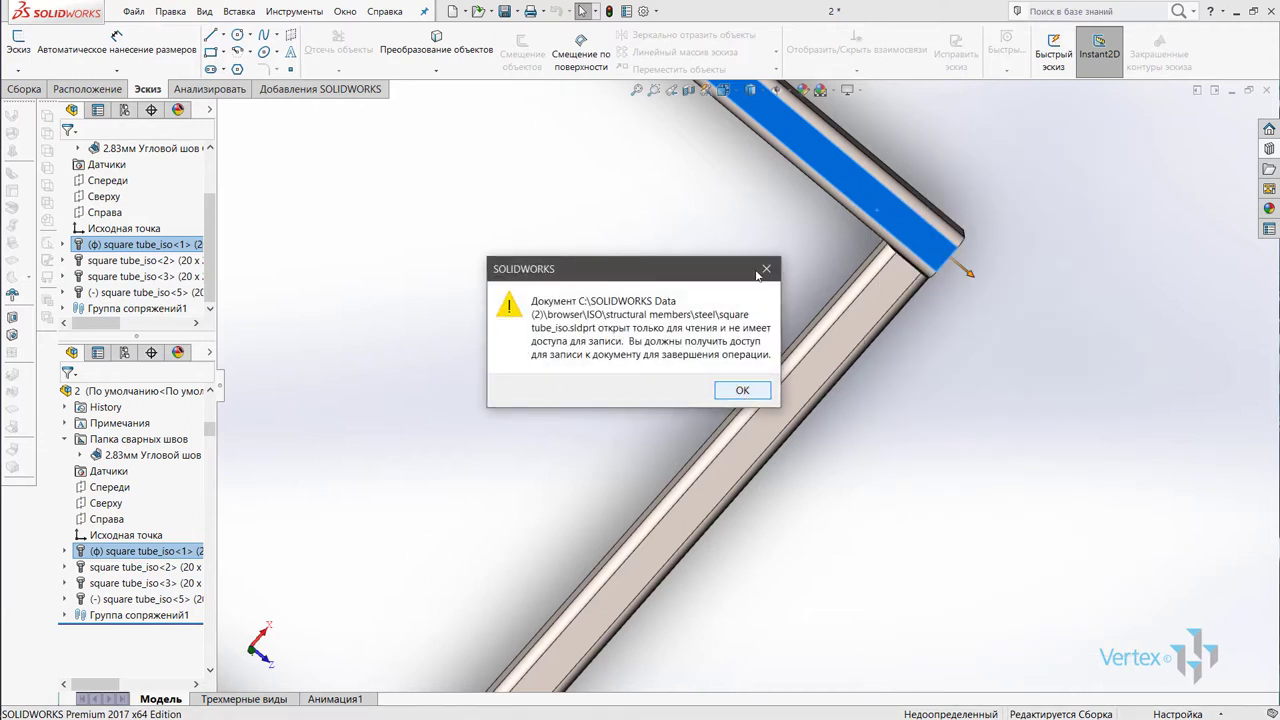
pyautogui.click(752, 392)
pyautogui.scroll(2, 841, 354)
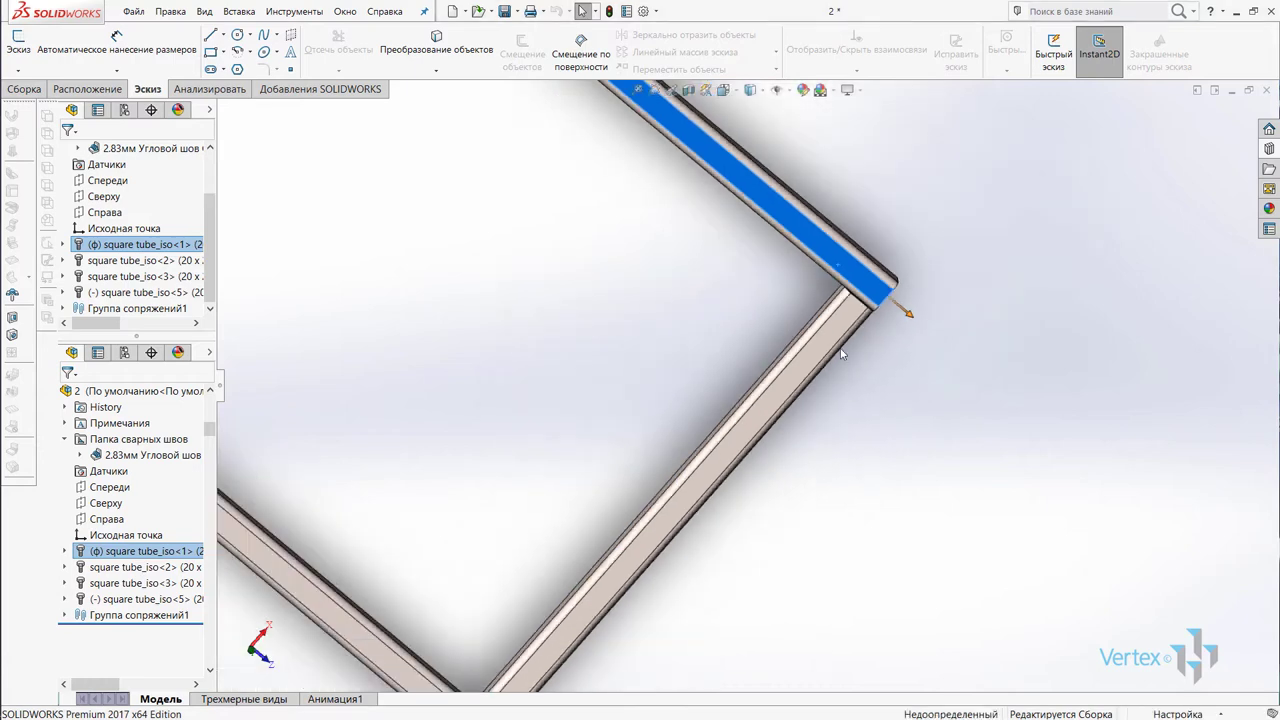
# Step: View the upper tube's square end face-on from below the frame
pyautogui.scroll(2, 858, 305)
pyautogui.moveTo(858, 305); pyautogui.dragTo(730, 143, button='middle')
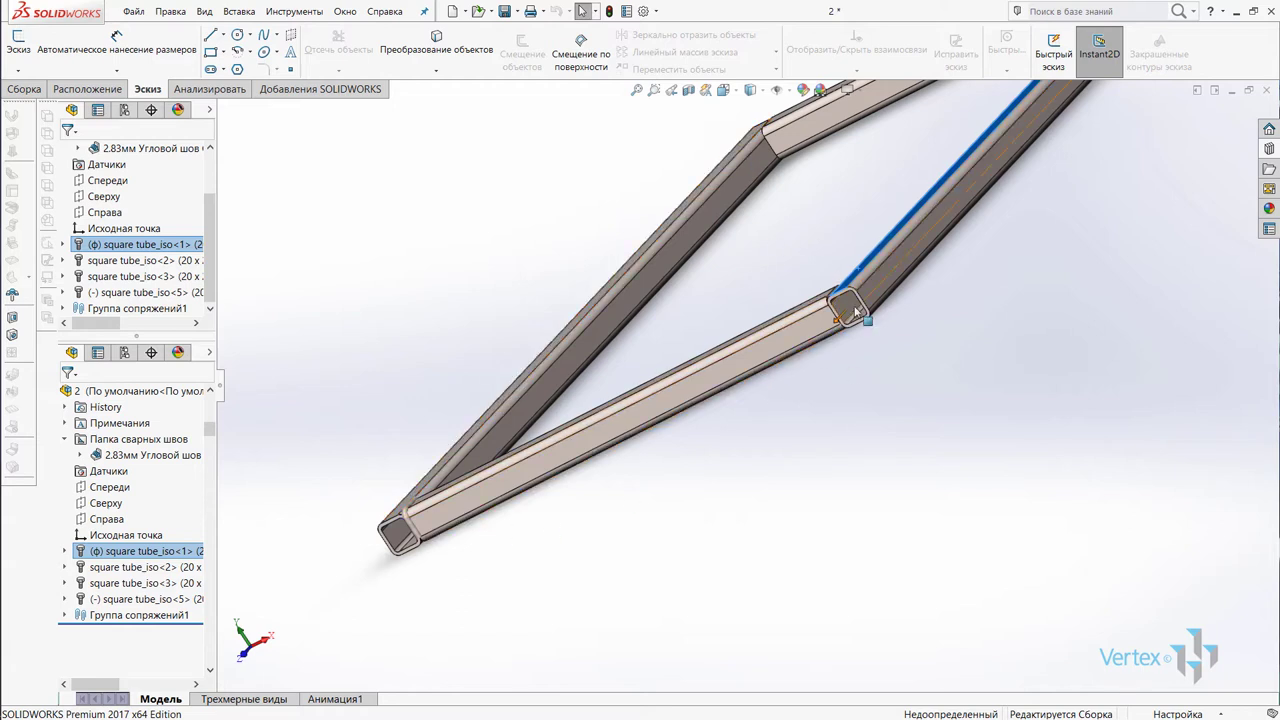
pyautogui.scroll(-3, 854, 310)
pyautogui.click(787, 291)
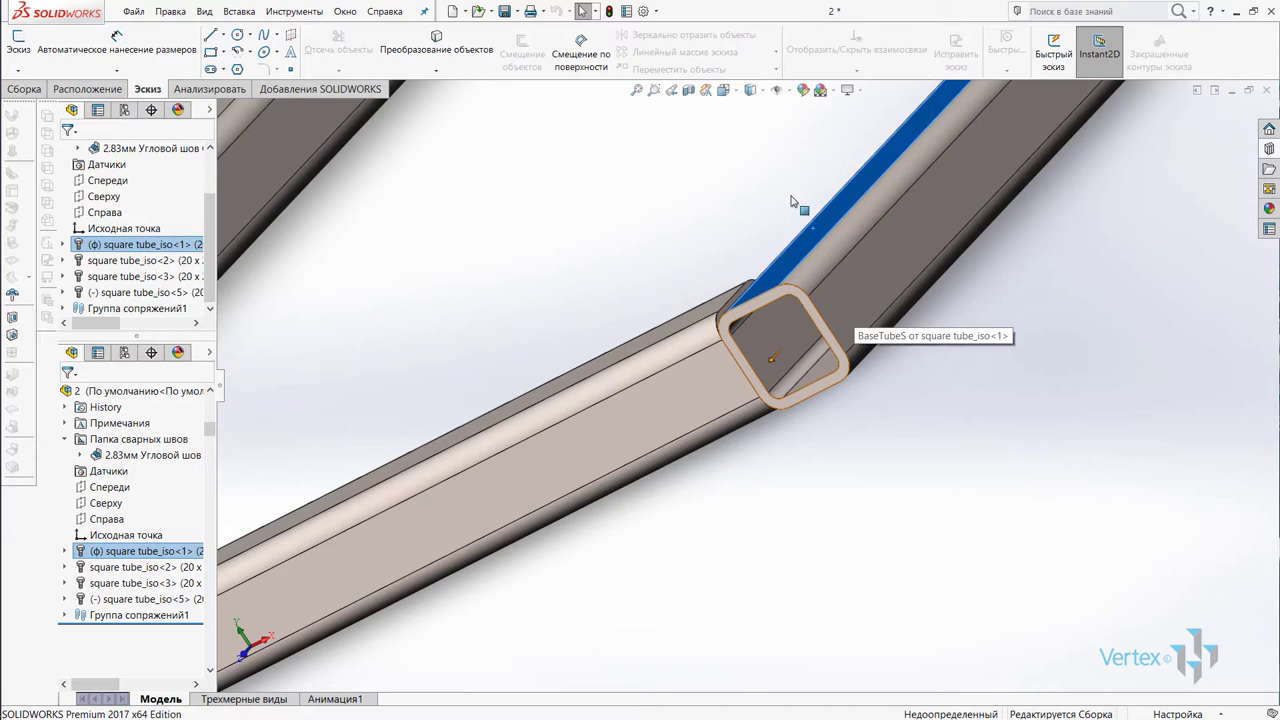
pyautogui.click(750, 90)
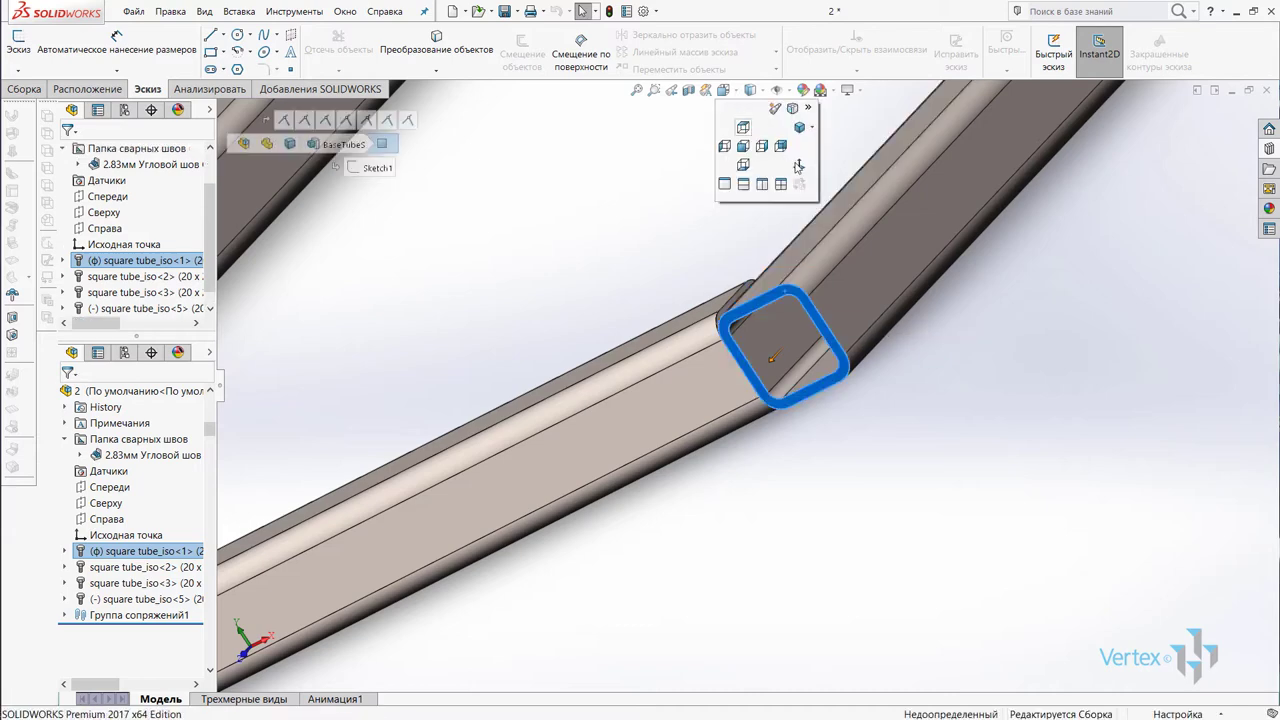
pyautogui.click(797, 166)
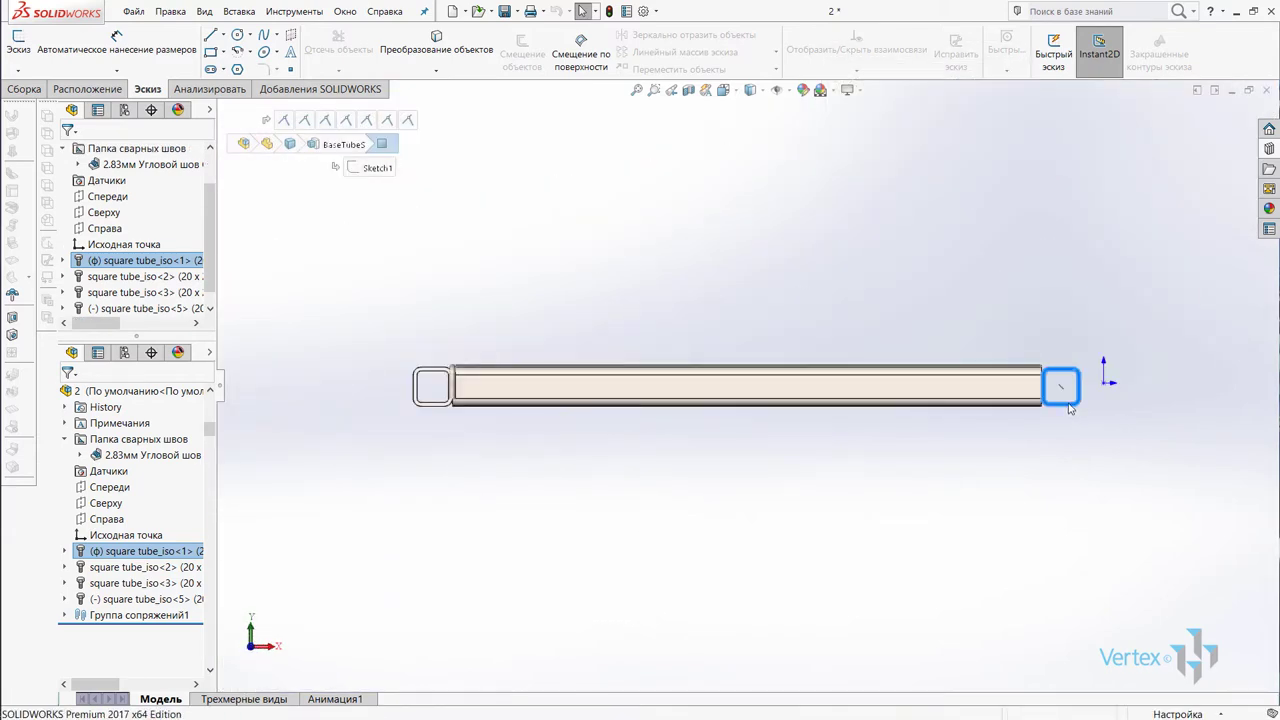
# Step: Return to an angled 3D view and zoom and pan until the whole frame fits
pyautogui.scroll(3, 1065, 377)
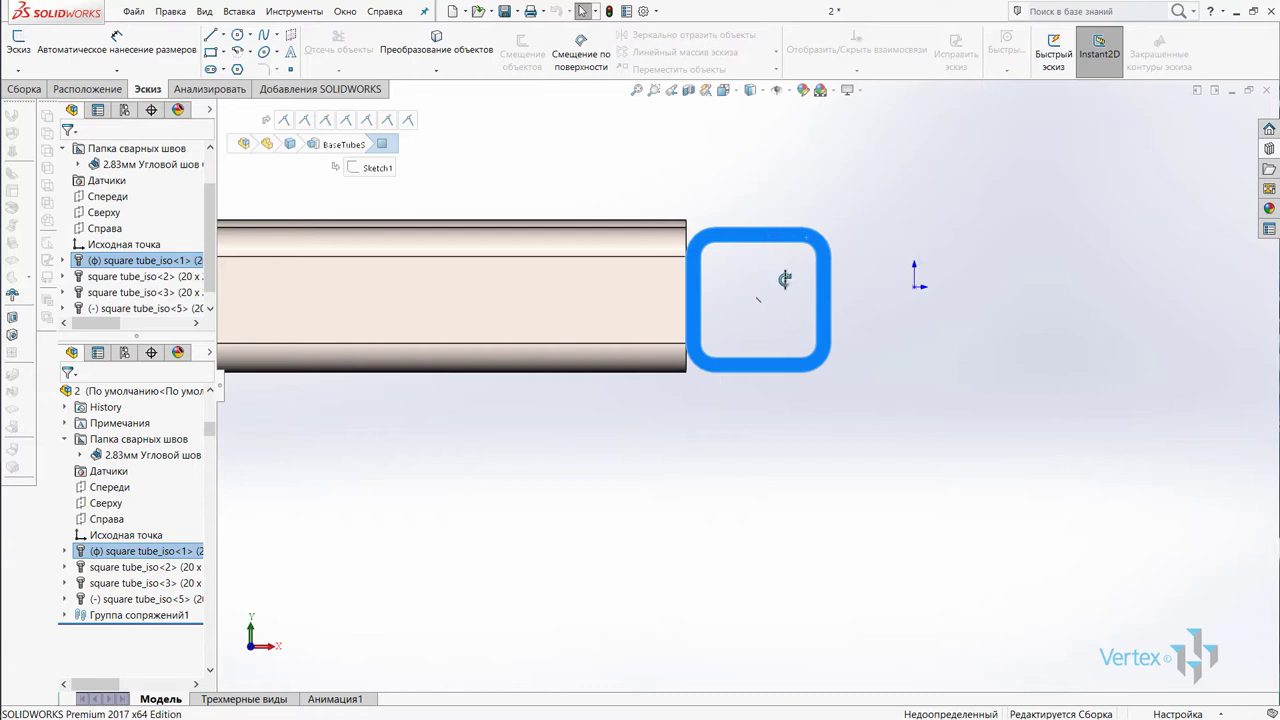
pyautogui.moveTo(760, 286); pyautogui.dragTo(737, 257, button='middle')
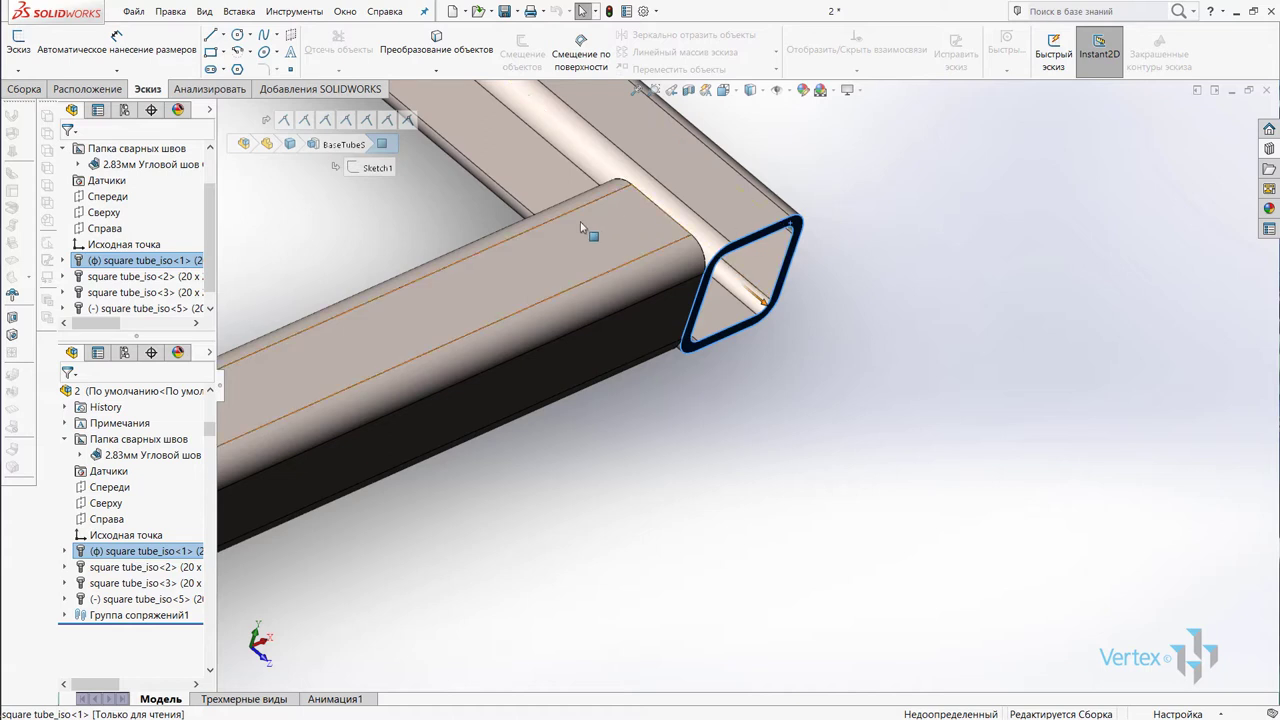
pyautogui.scroll(3, 658, 305)
pyautogui.scroll(2, 657, 314)
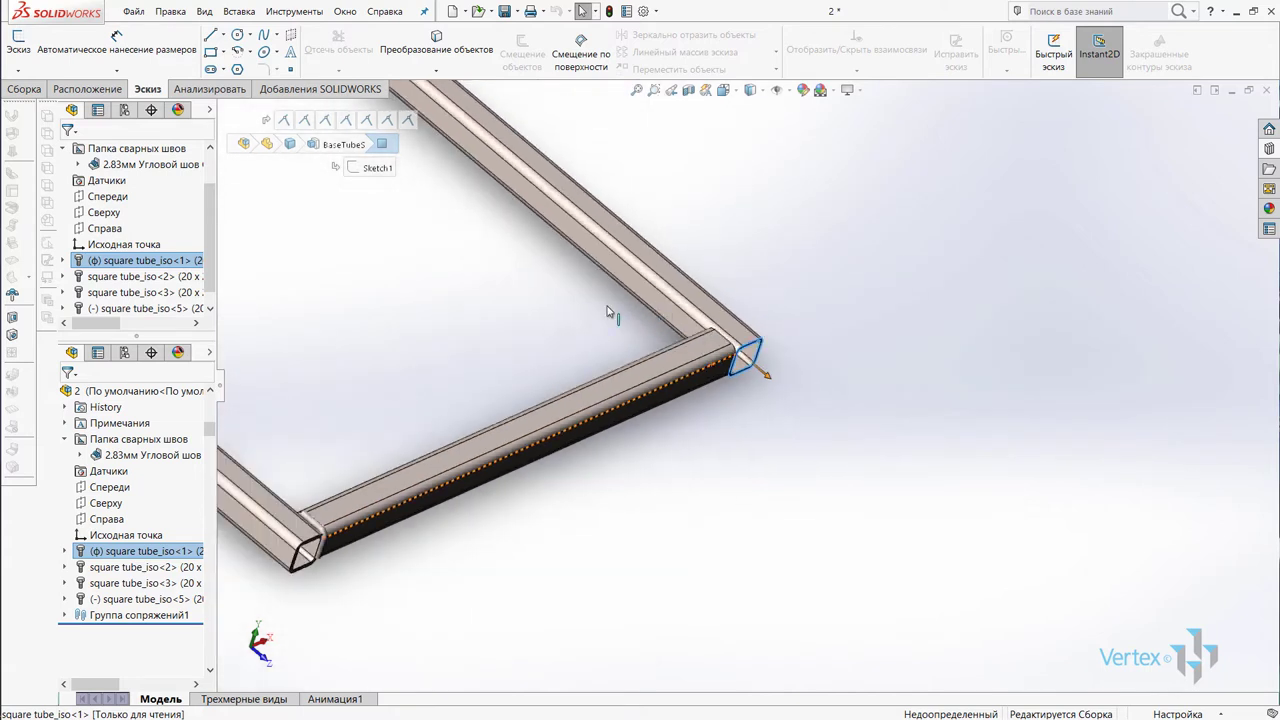
pyautogui.keyDown('ctrl'); pyautogui.moveTo(608, 314); pyautogui.dragTo(851, 377, button='middle'); pyautogui.keyUp('ctrl')
pyautogui.scroll(2, 600, 340)
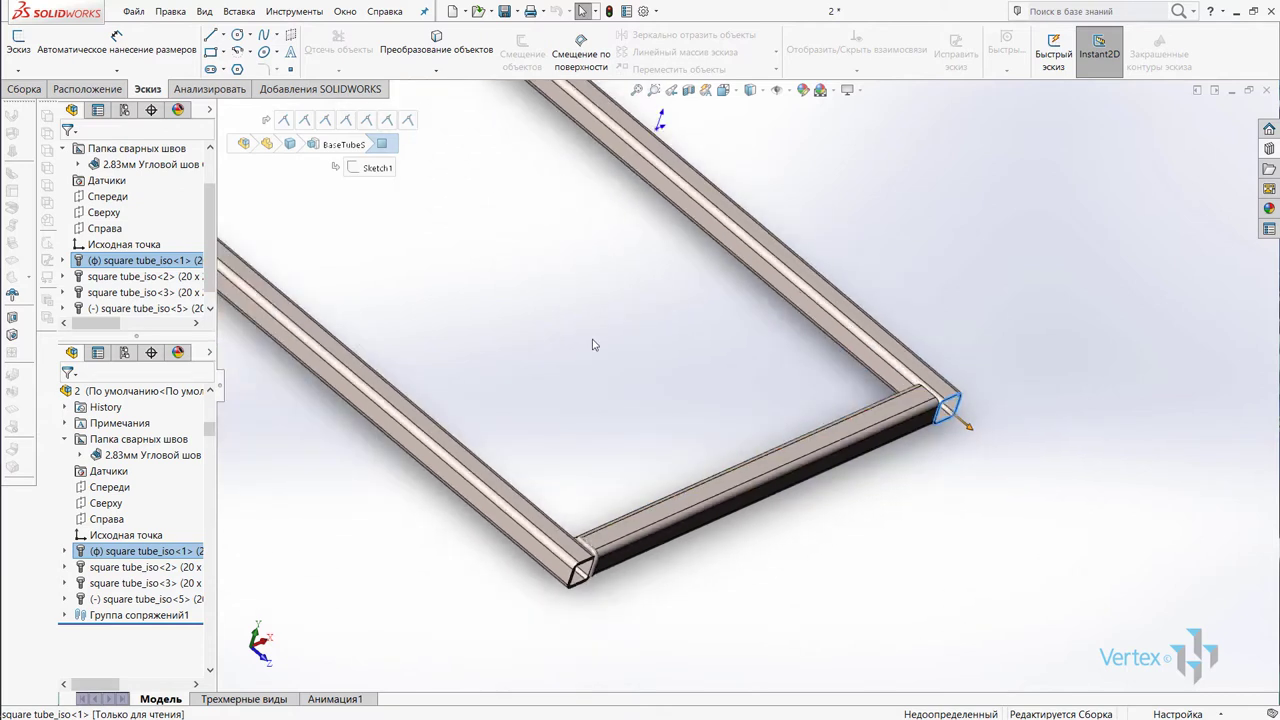
pyautogui.scroll(3, 594, 346)
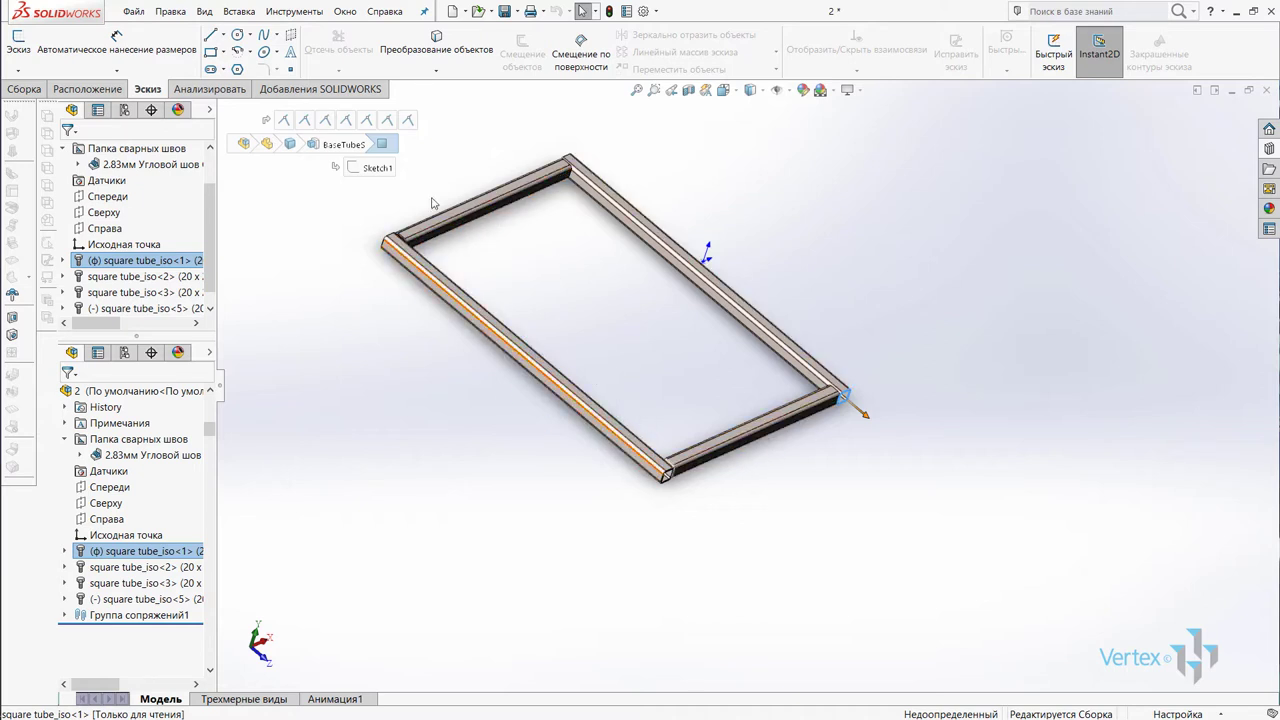
# Step: Select the square tube_iso<3> and <5> components, then save and close the tube frame assembly
pyautogui.click(140, 583)
pyautogui.click(118, 601)
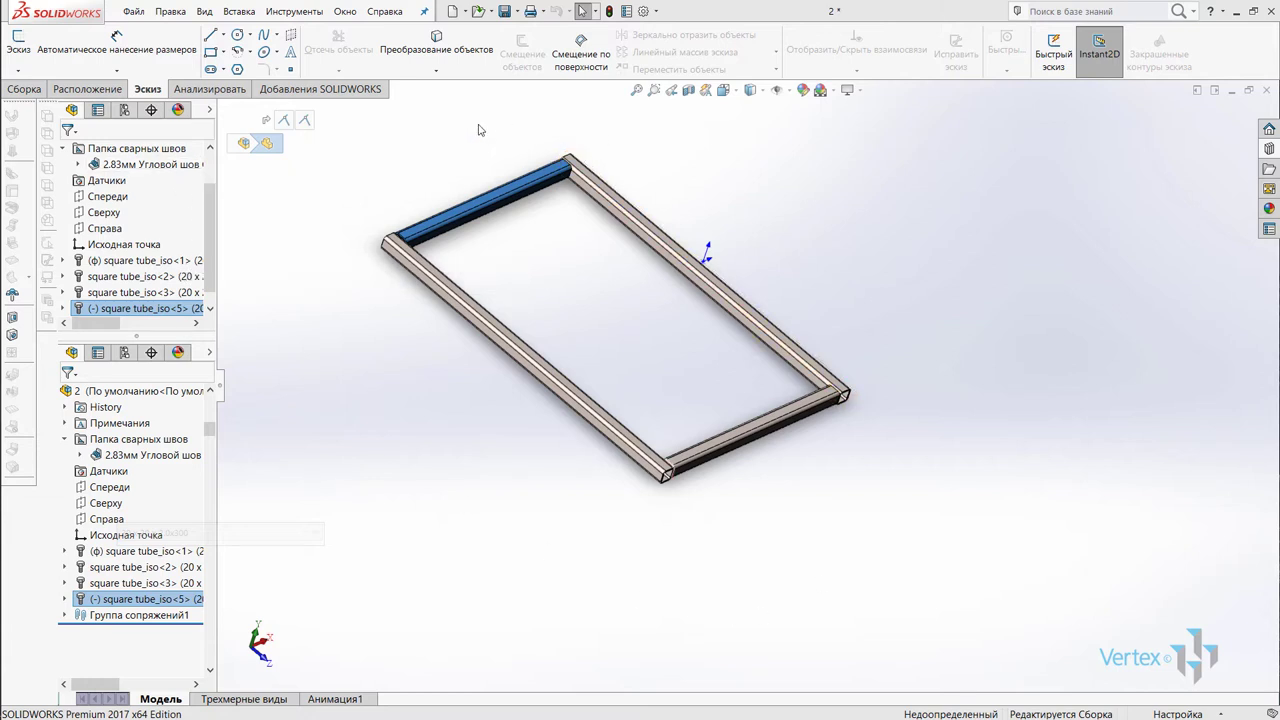
pyautogui.click(138, 14)
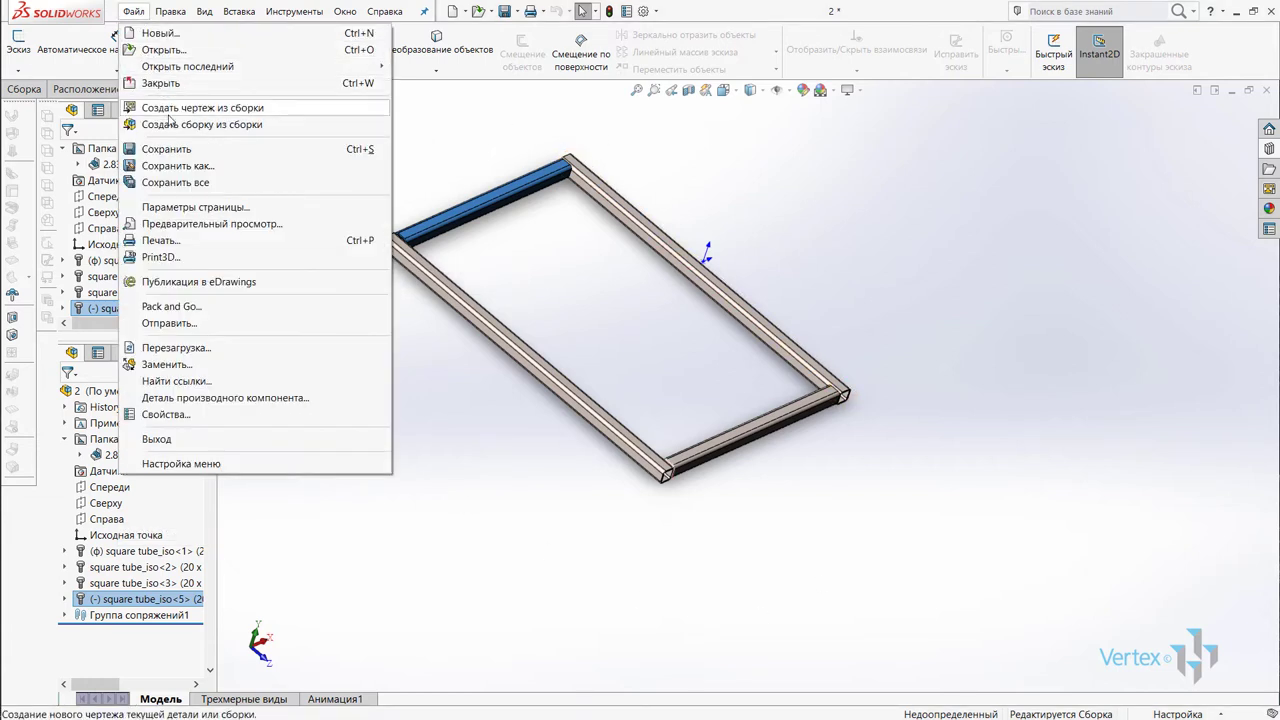
pyautogui.click(166, 148)
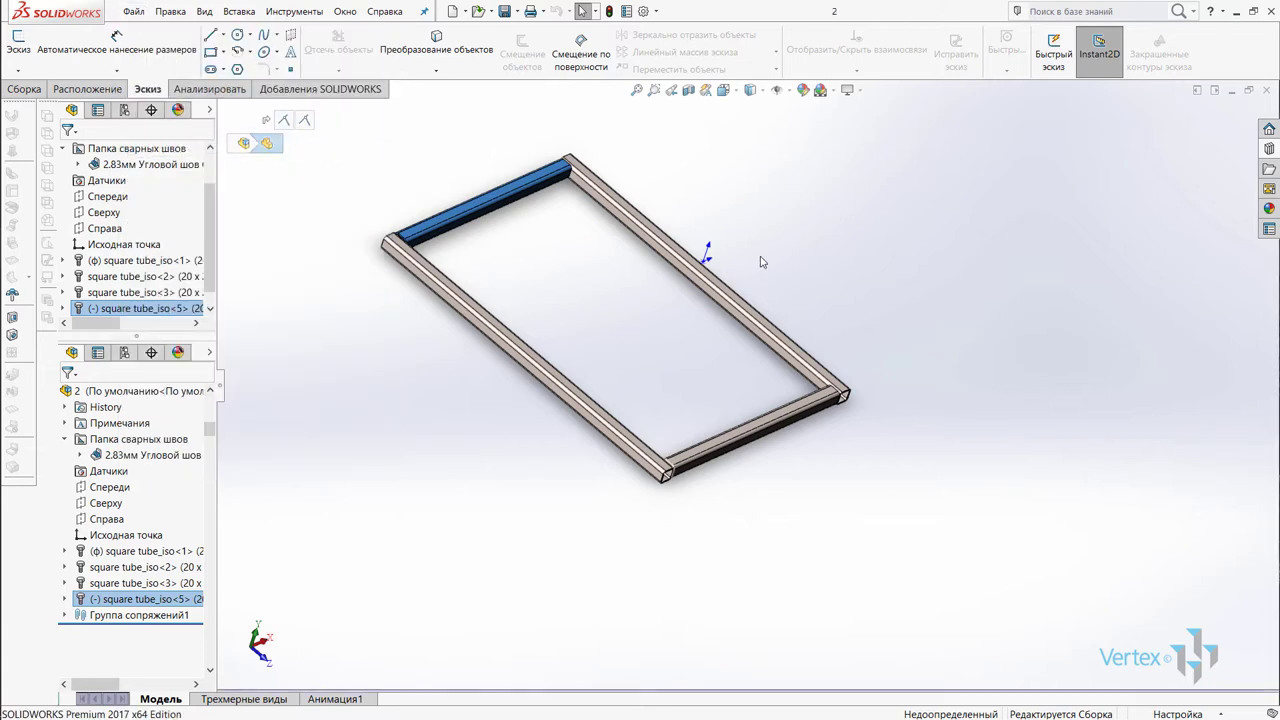
pyautogui.click(1269, 90)
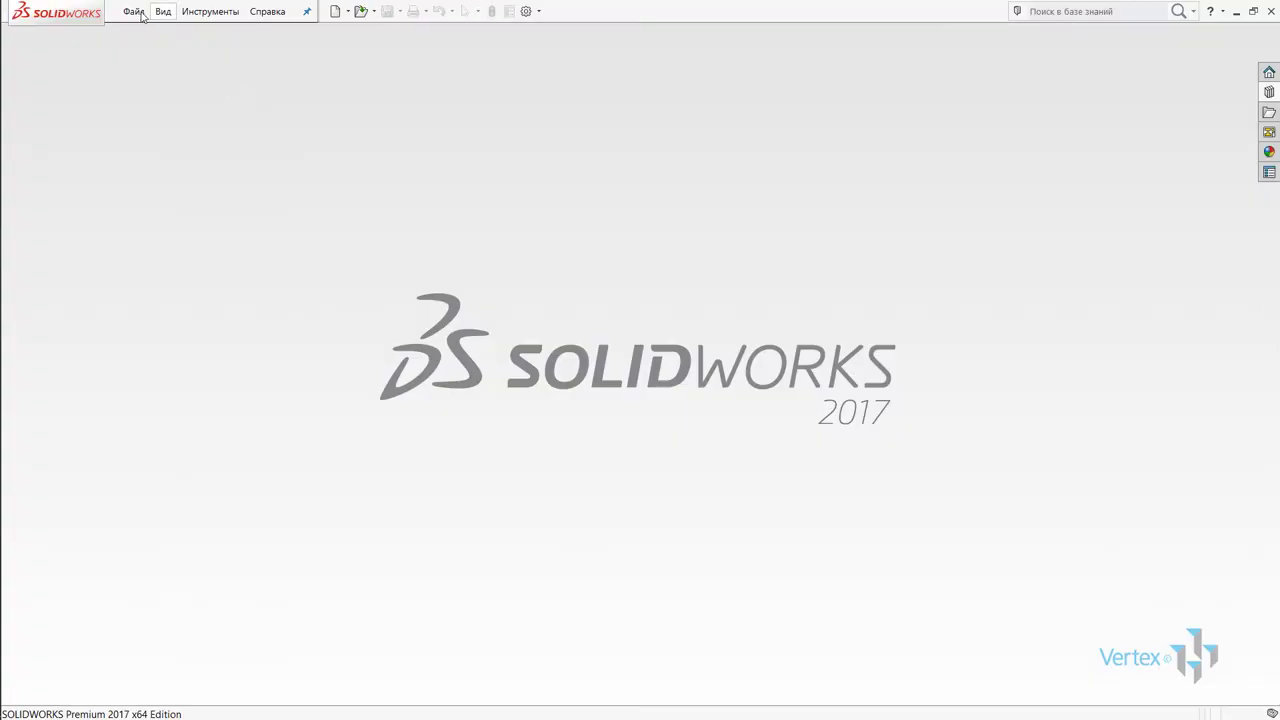
# Step: Create a new part document from the gost-part template
pyautogui.click(142, 15)
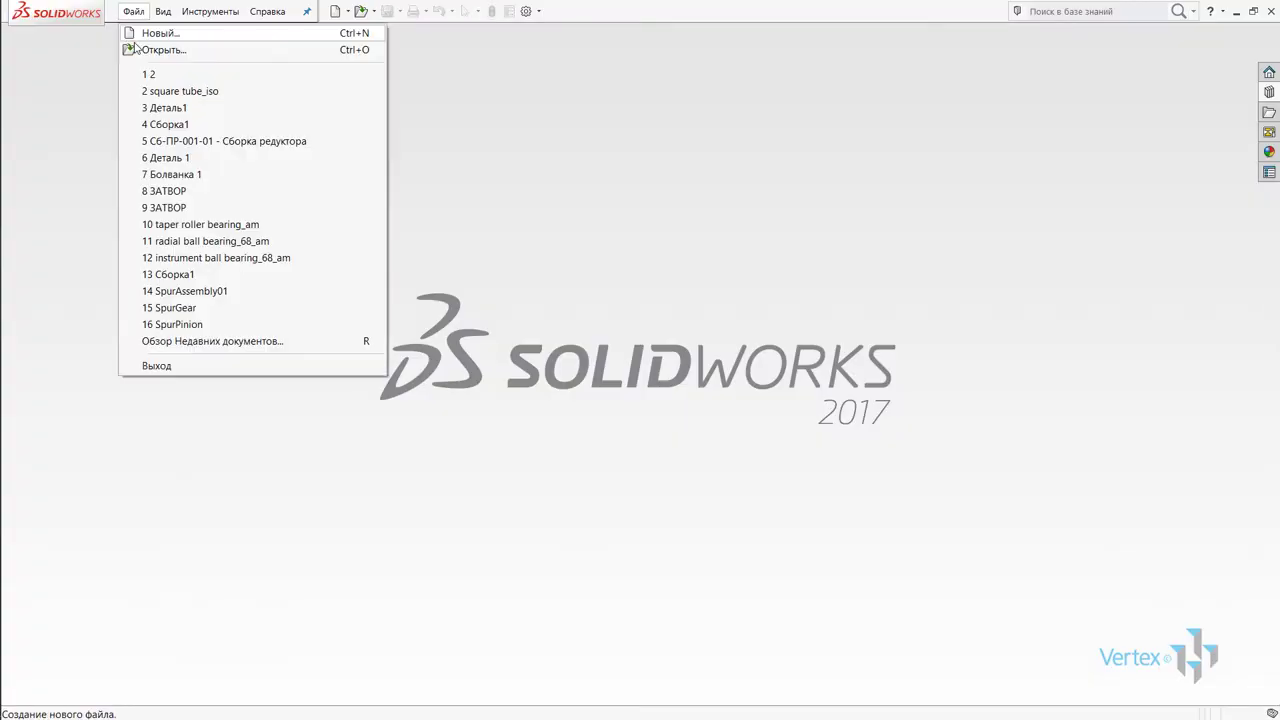
pyautogui.click(151, 35)
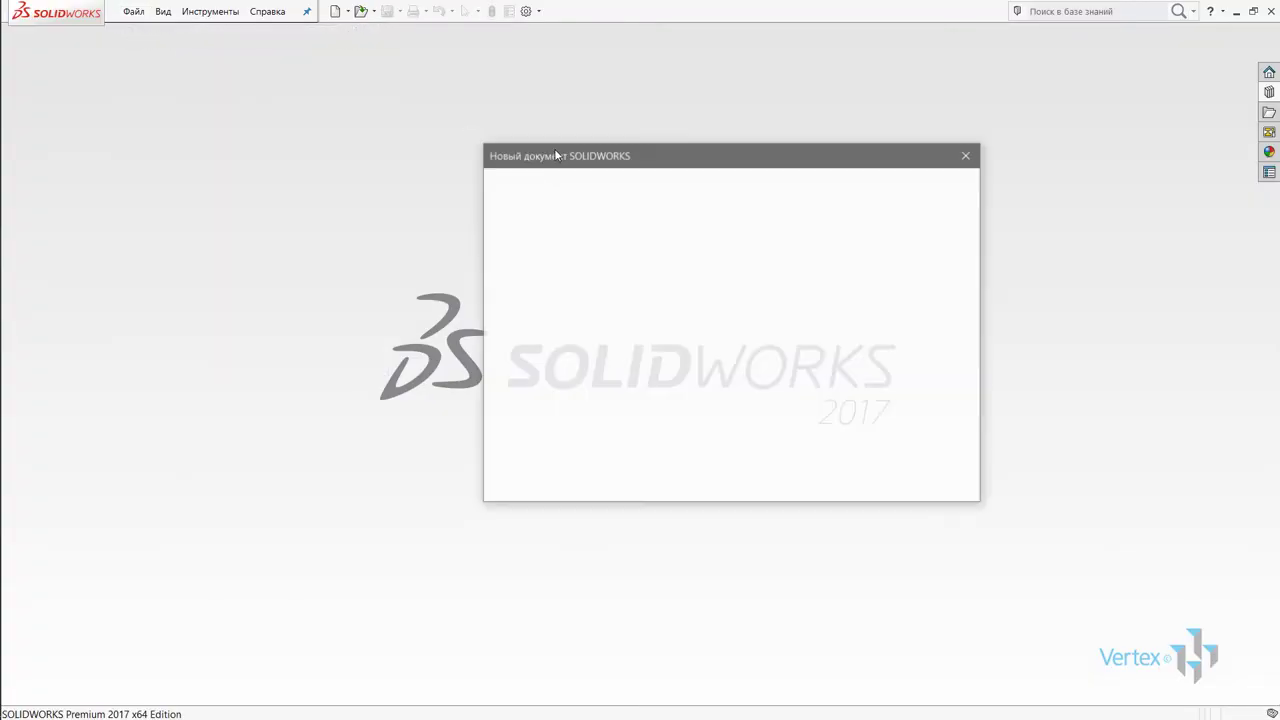
pyautogui.click(524, 222)
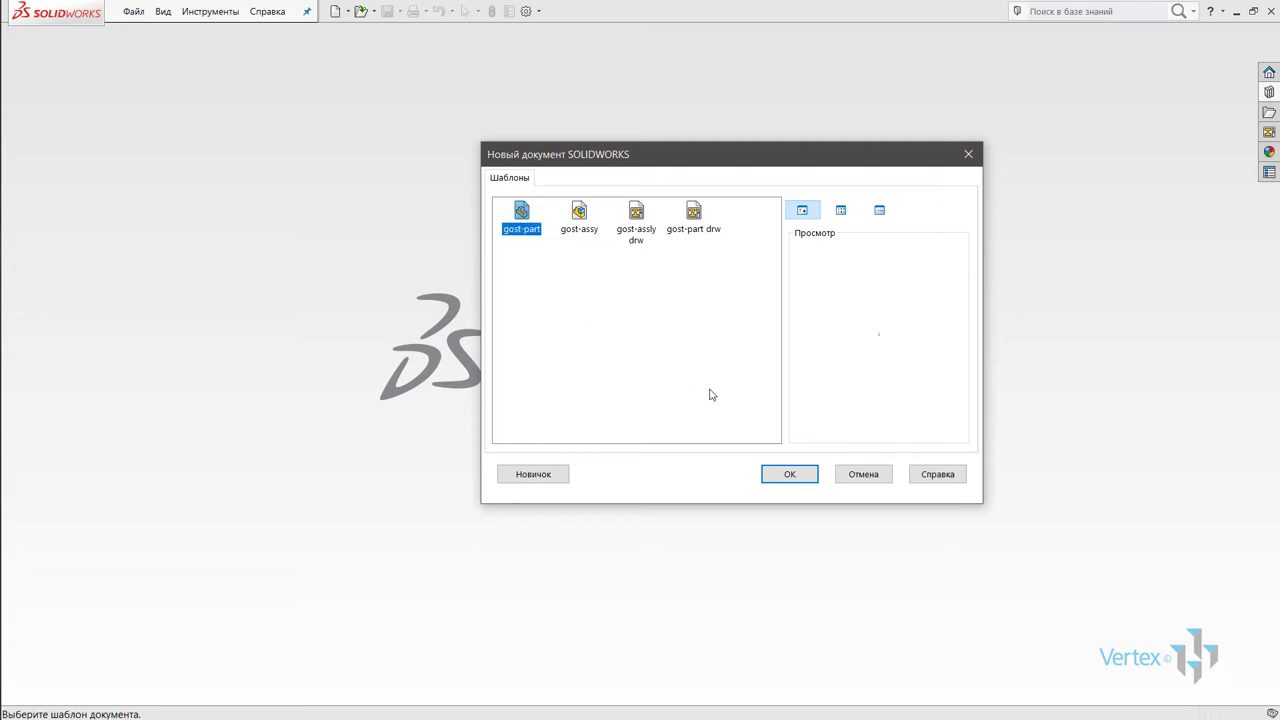
pyautogui.click(806, 475)
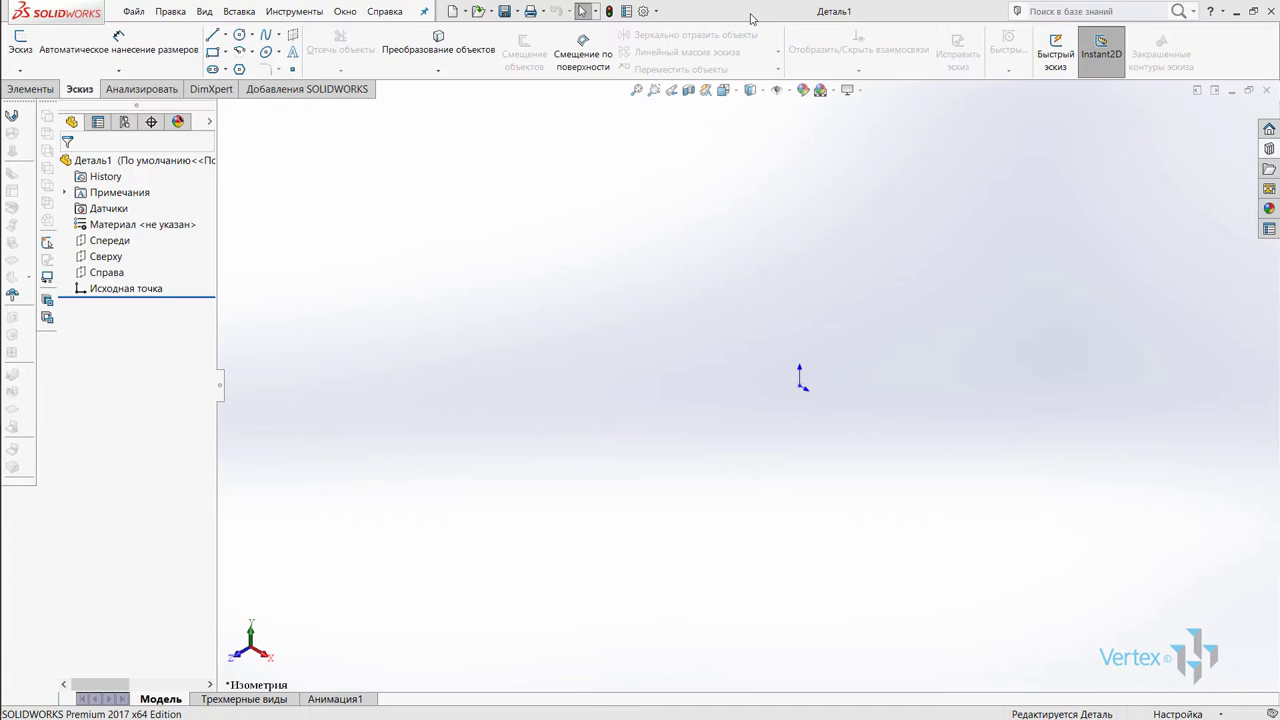
# Step: Show the Weldments toolbar and start a new 3D sketch
pyautogui.rightClick(752, 17)
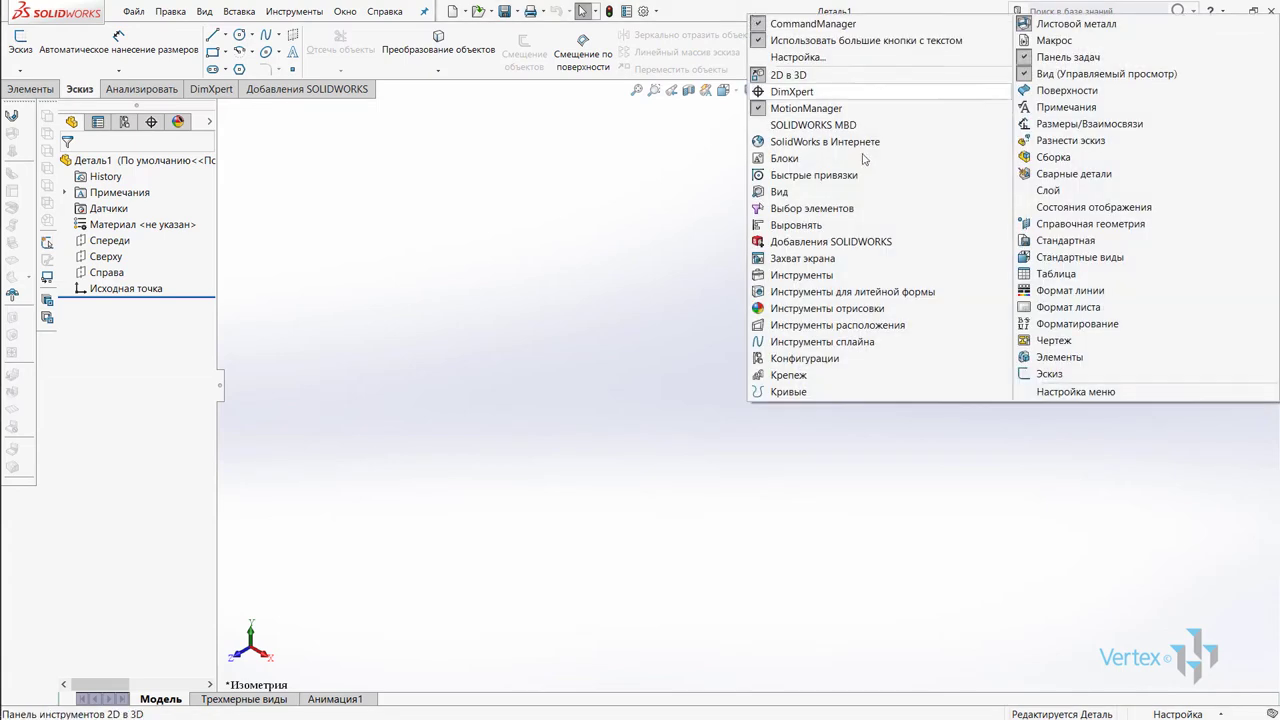
pyautogui.click(1112, 175)
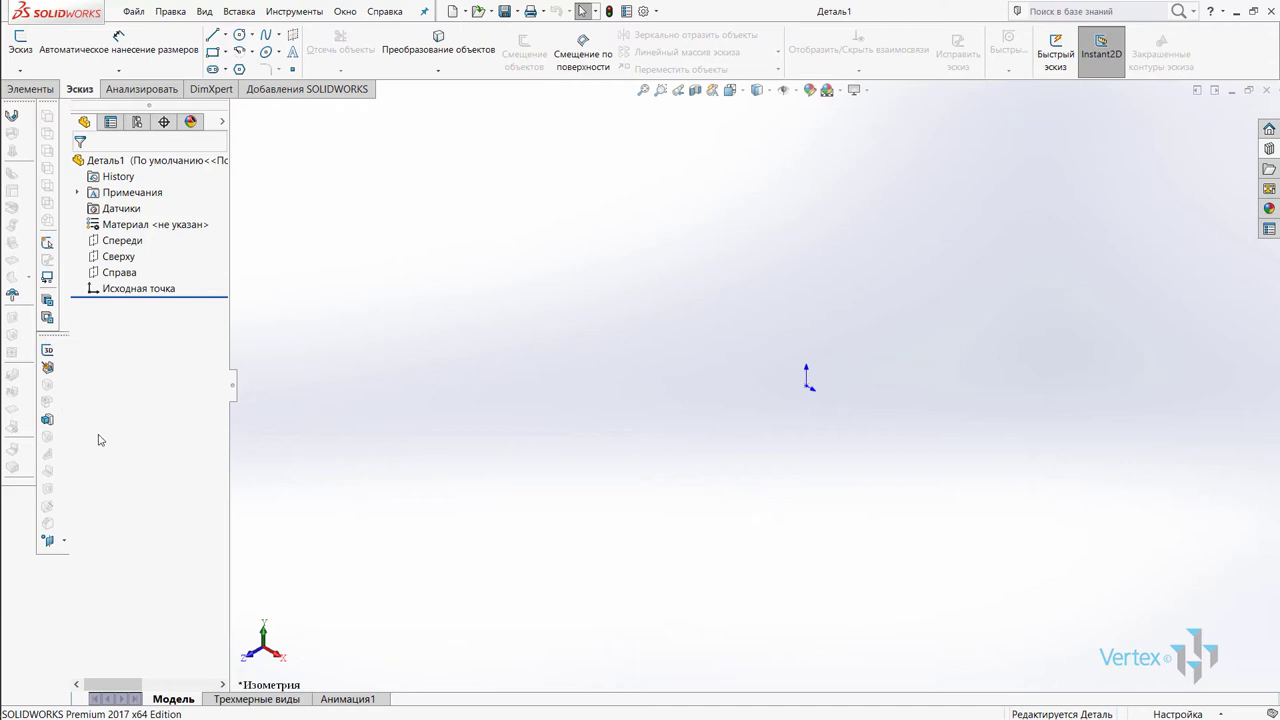
pyautogui.click(46, 352)
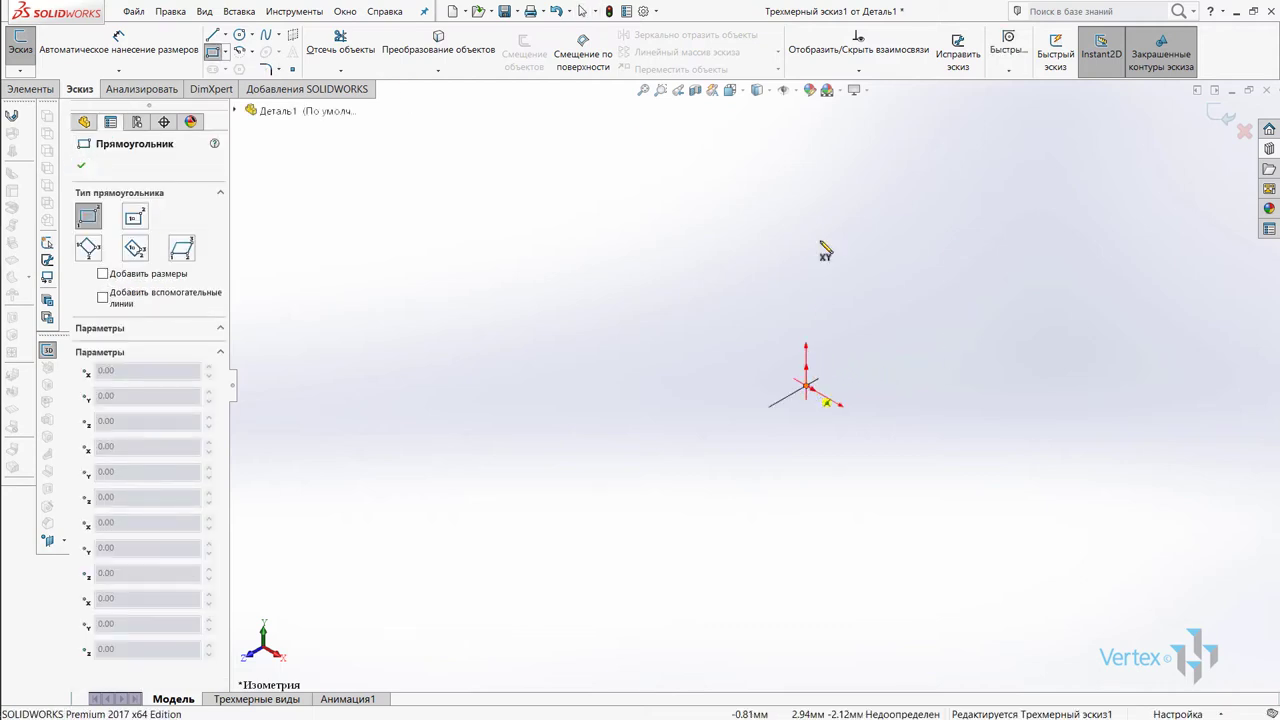
# Step: In Front view, draw a 480 × 280 corner rectangle from the origin and fit it in view
pyautogui.click(733, 92)
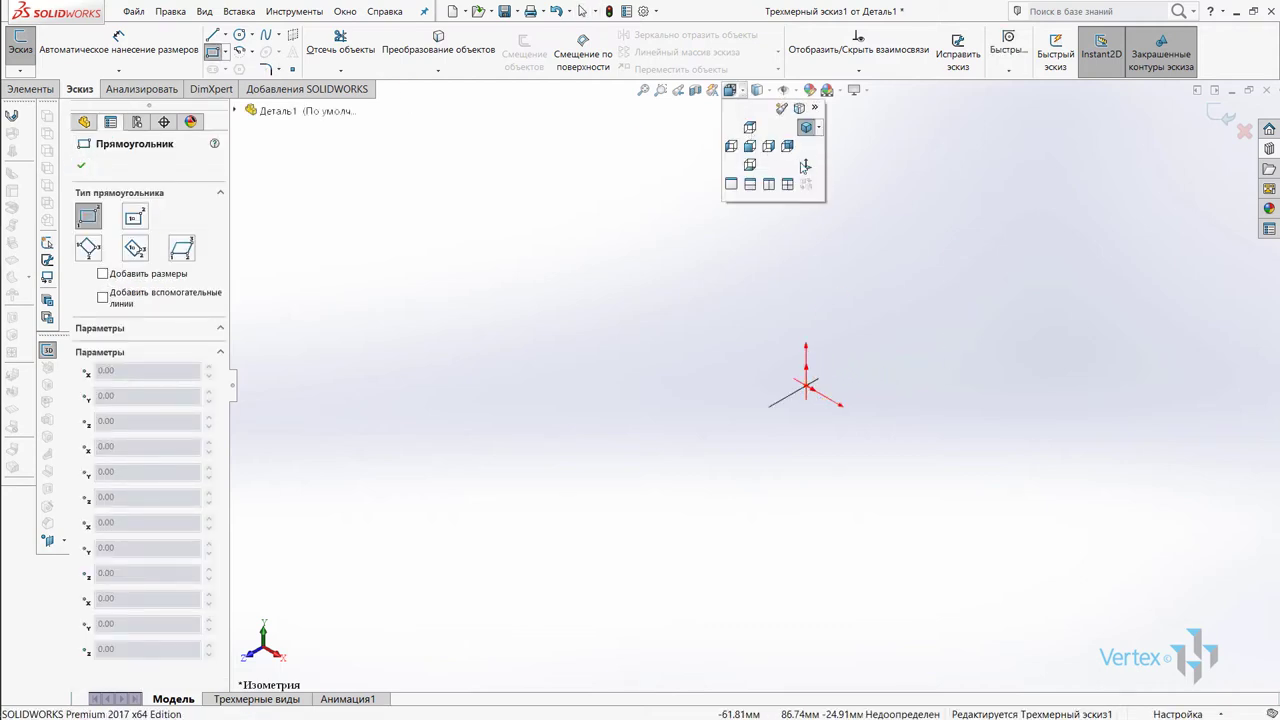
pyautogui.click(806, 166)
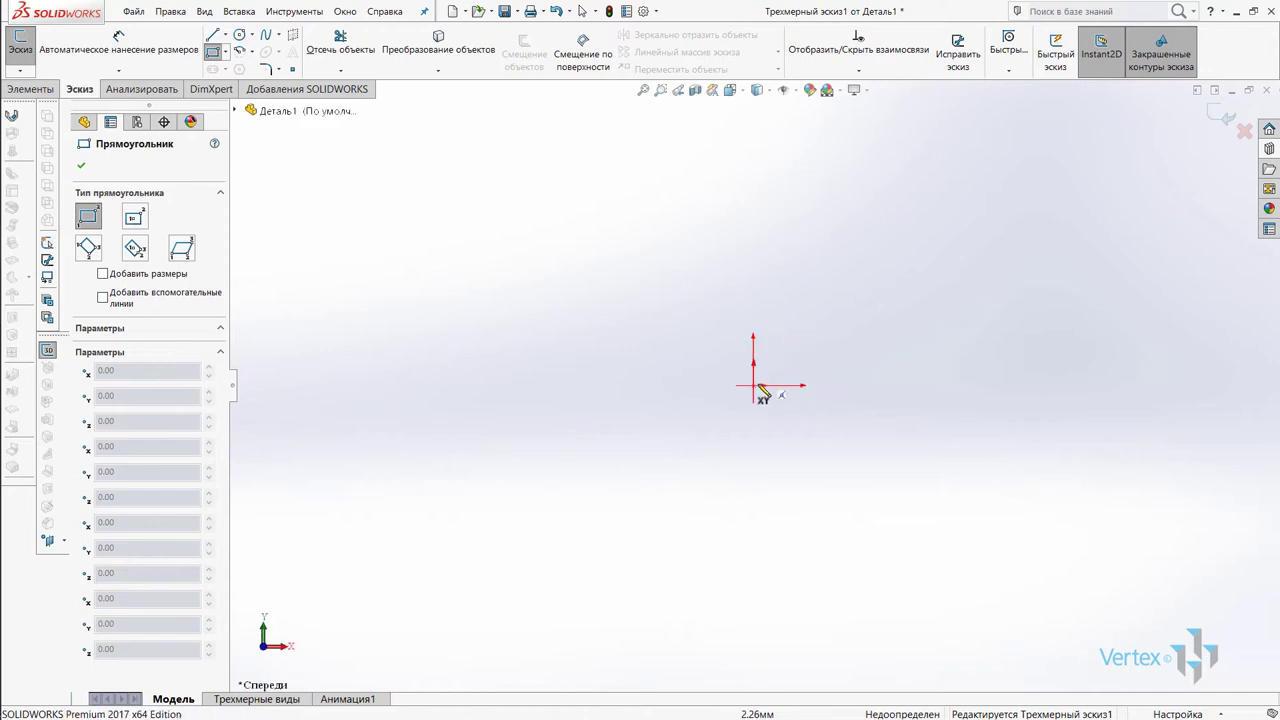
pyautogui.click(757, 392)
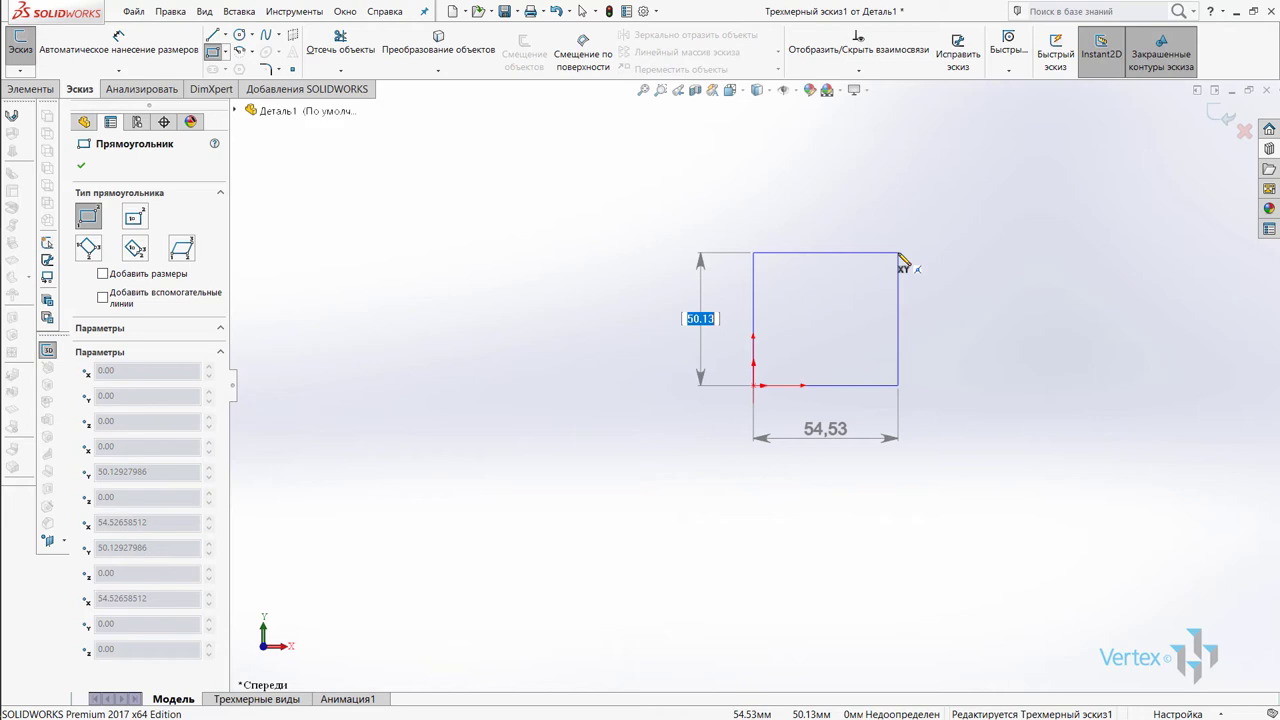
pyautogui.write('480')
pyautogui.press('Tab')
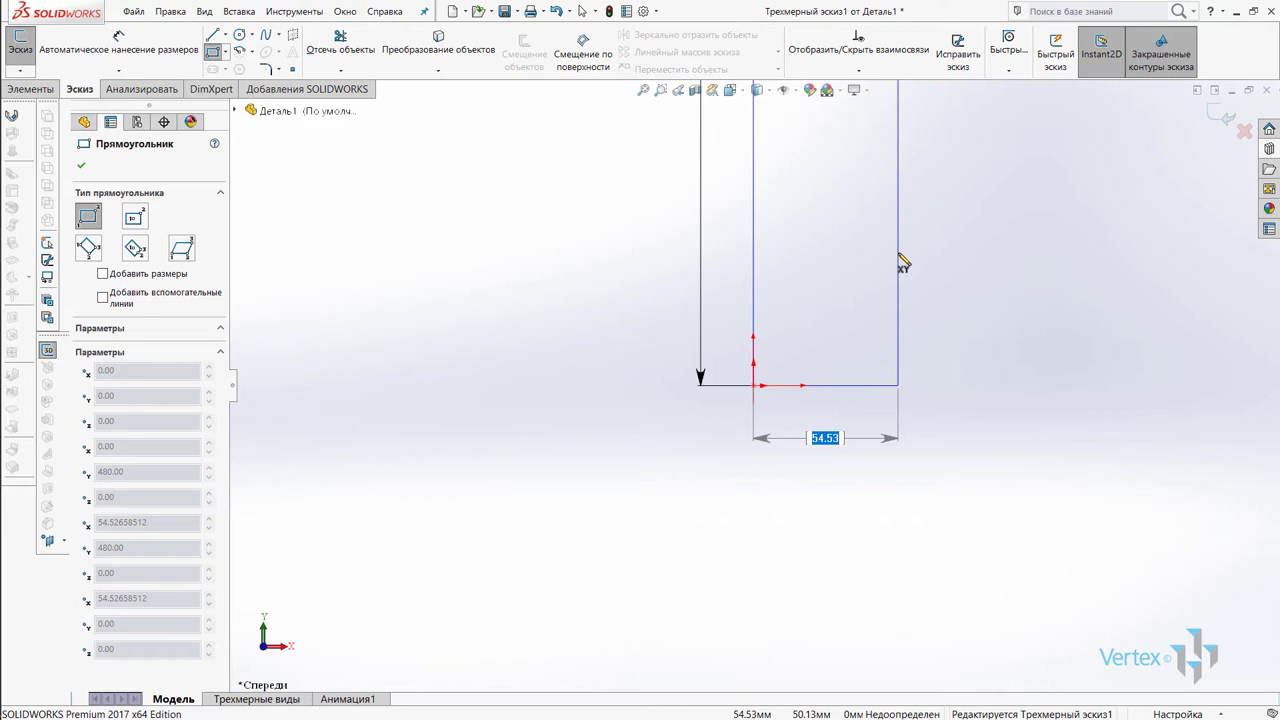
pyautogui.write('280')
pyautogui.press('Return')
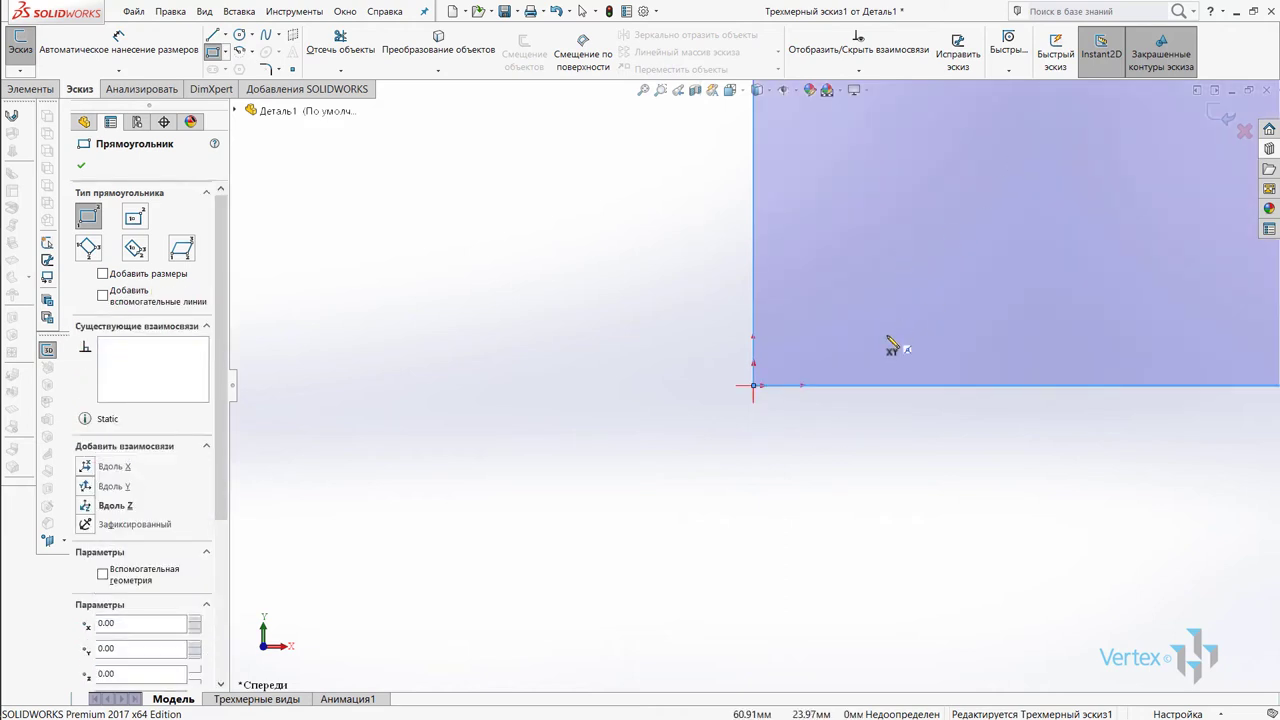
pyautogui.press('z')
pyautogui.press('z')
pyautogui.press('z')
pyautogui.press('z')
pyautogui.press('z')
pyautogui.press('z')
pyautogui.press('z')
pyautogui.press('z')
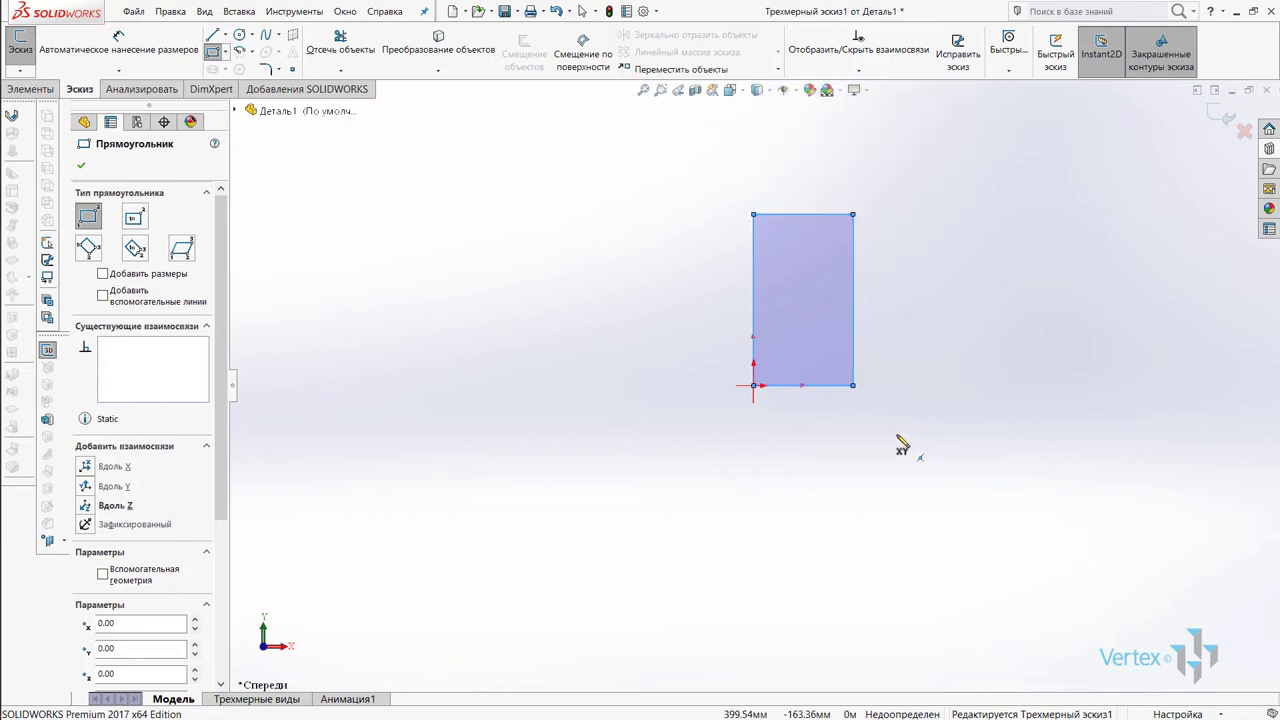
# Step: Draw a 400 mm line along Y from a rectangle corner, close it back to another corner, and exit the sketch
pyautogui.moveTo(886, 280)
pyautogui.mouseDown(button='middle')
pyautogui.moveTo(957, 281)
pyautogui.moveTo(657, 434)
pyautogui.mouseUp(button='middle')
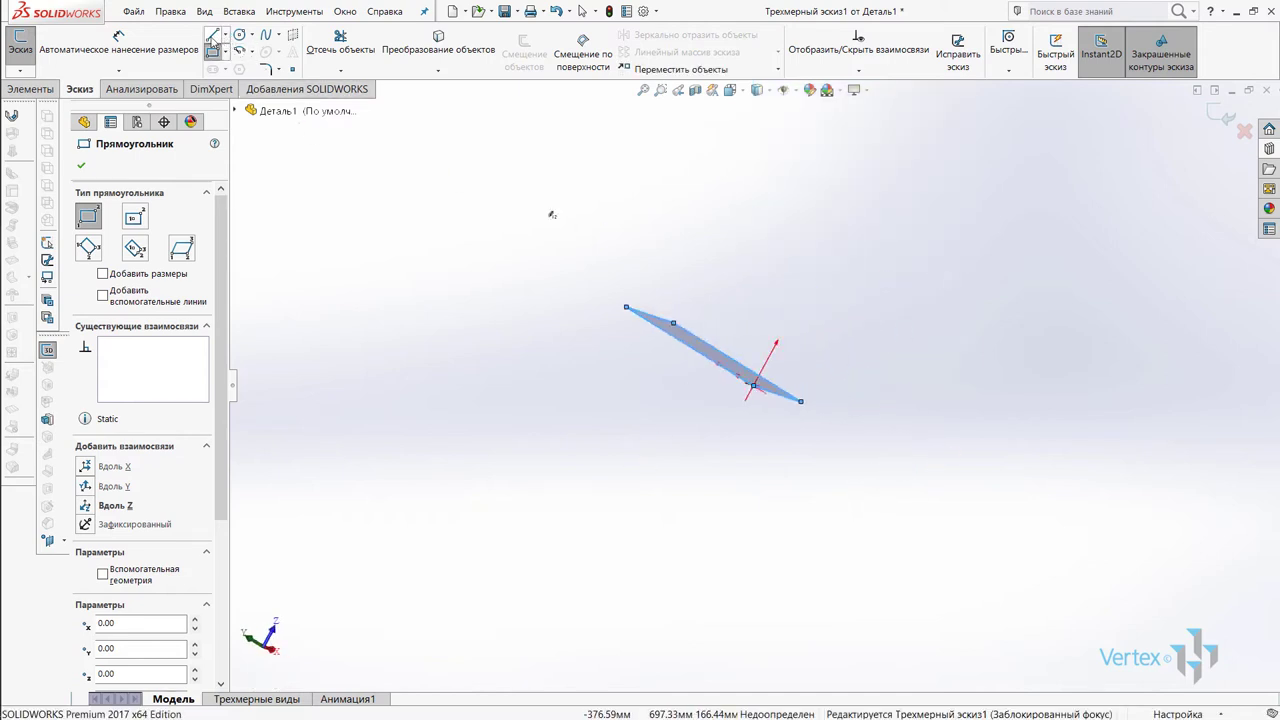
pyautogui.click(213, 37)
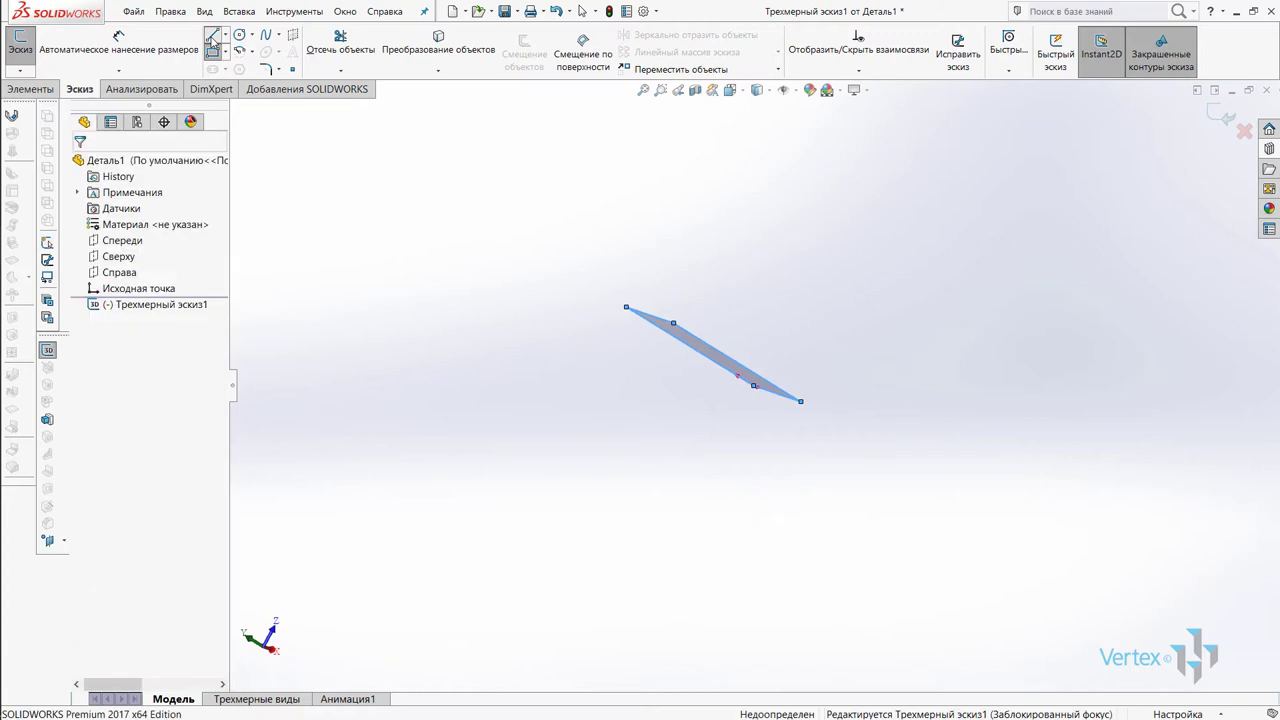
pyautogui.click(753, 384)
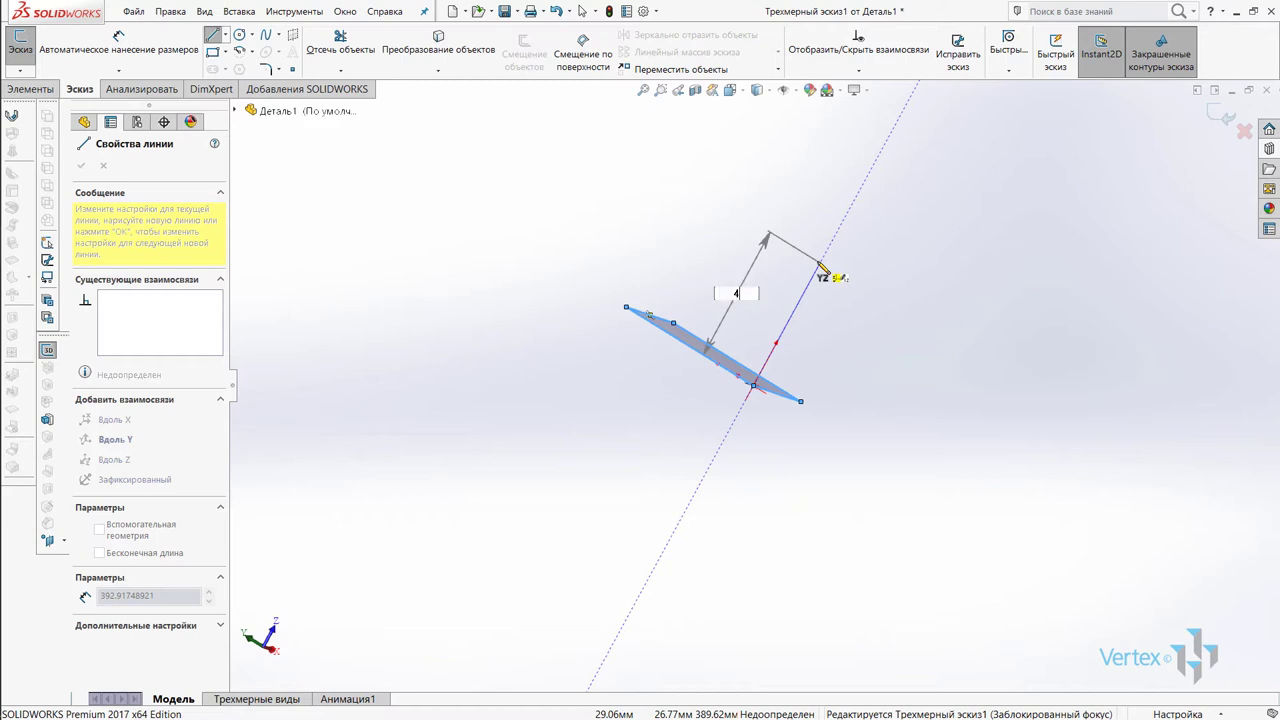
pyautogui.write('400')
pyautogui.press('Return')
pyautogui.click(821, 261)
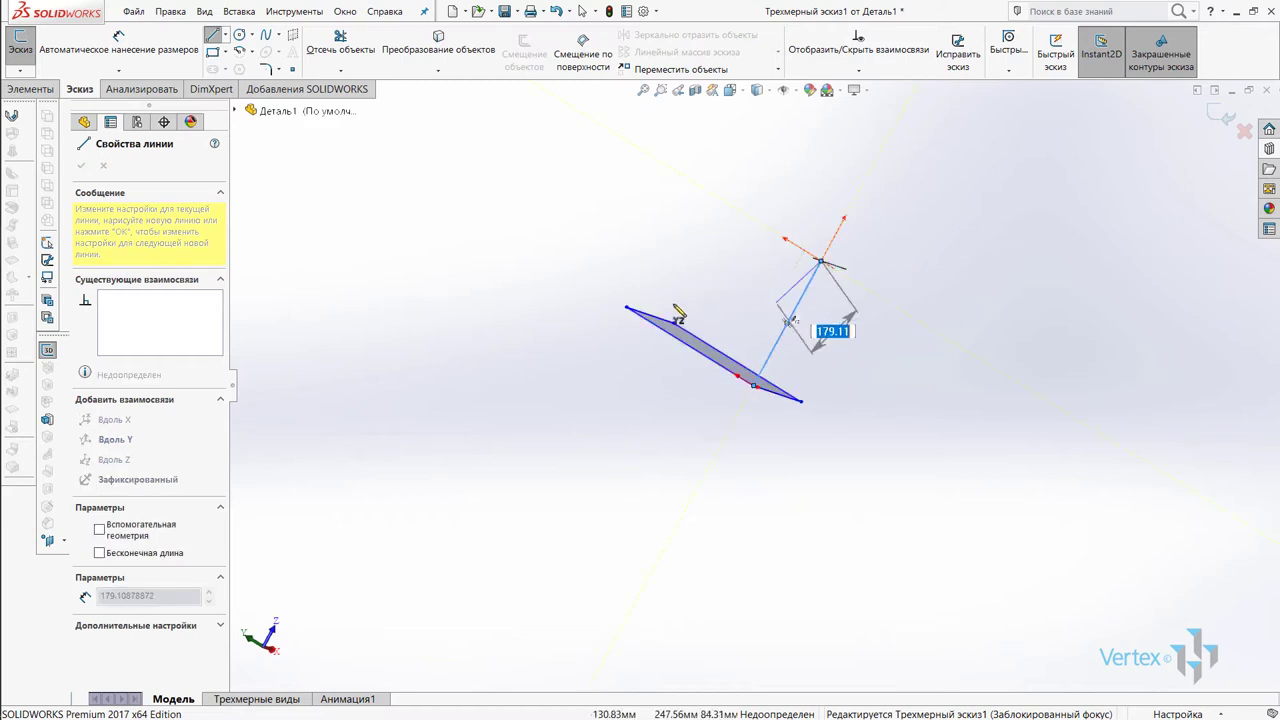
pyautogui.doubleClick(627, 309)
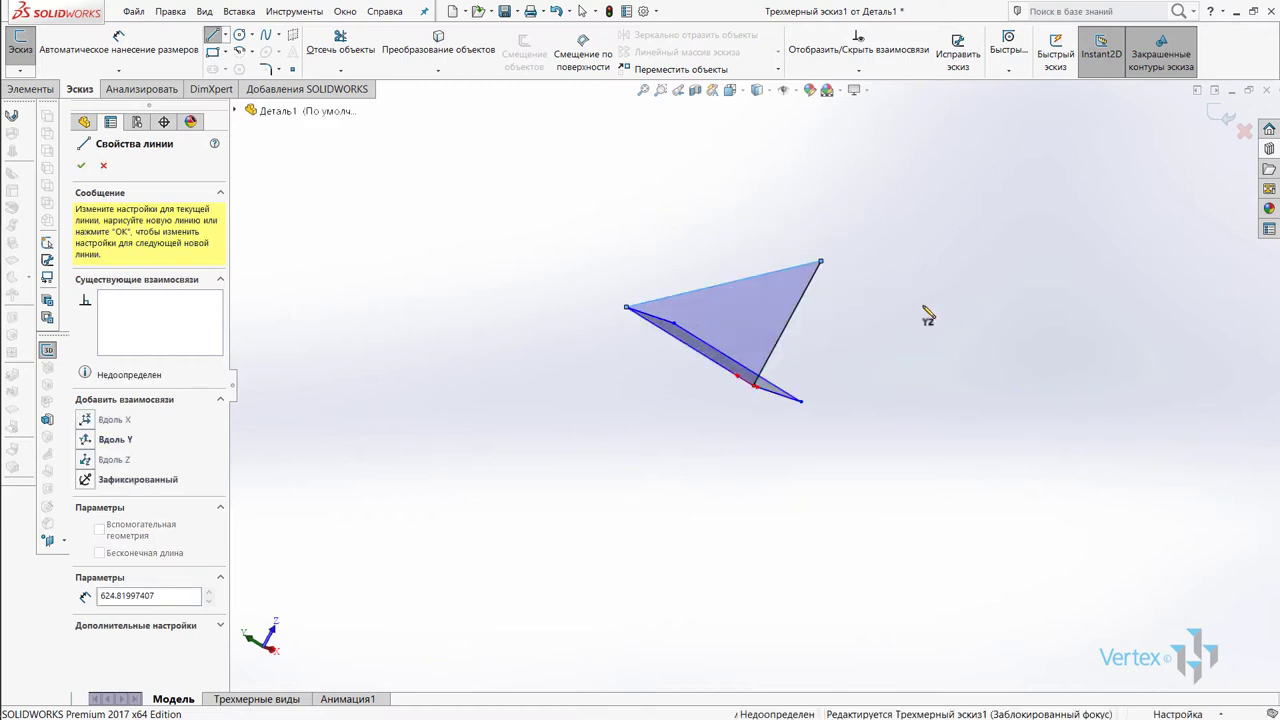
pyautogui.moveTo(923, 314)
pyautogui.mouseDown(button='middle')
pyautogui.moveTo(678, 474)
pyautogui.moveTo(668, 300)
pyautogui.mouseUp(button='middle')
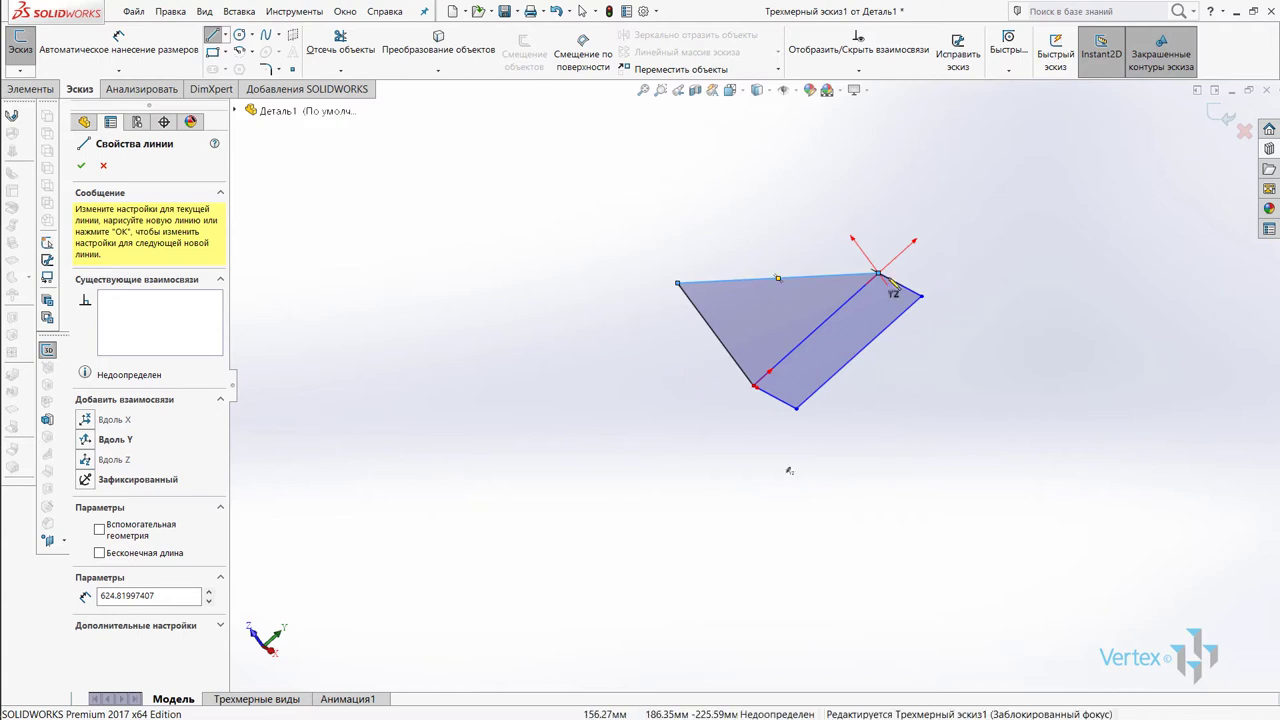
pyautogui.click(1222, 116)
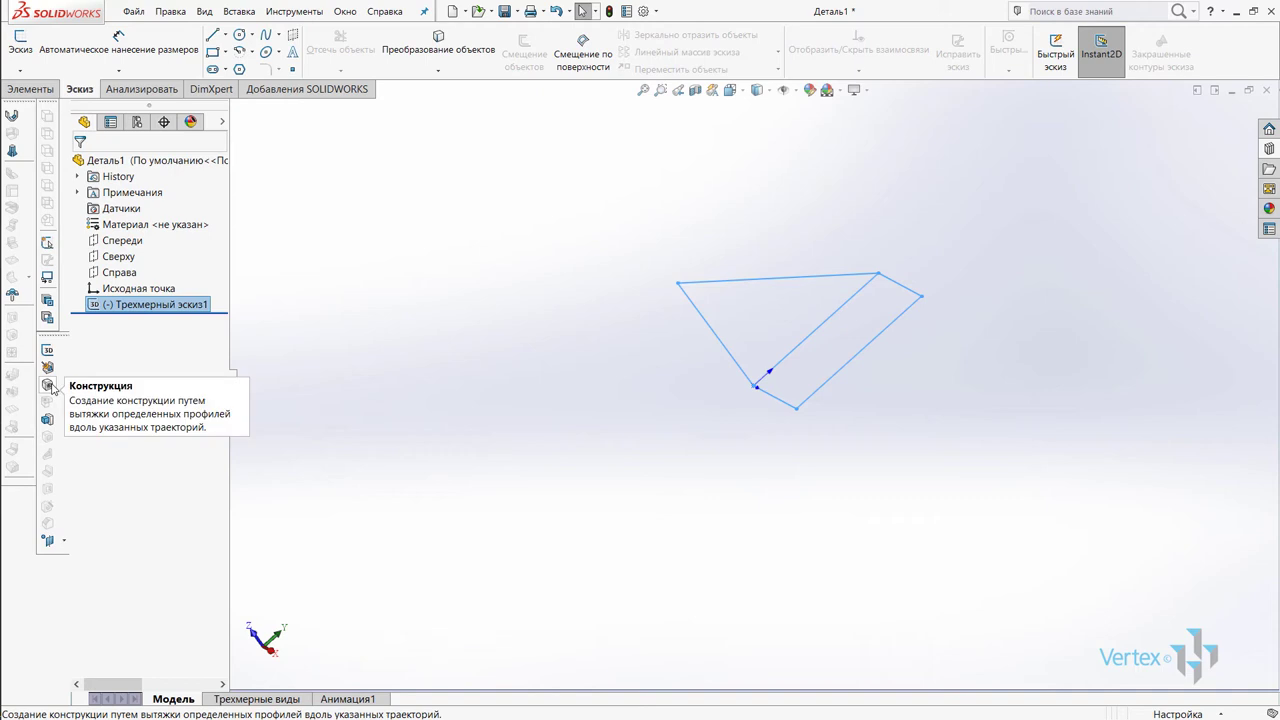
# Step: Start a Structural Member using the iso standard, square tube type, size 20 x 20 x 2
pyautogui.click(48, 386)
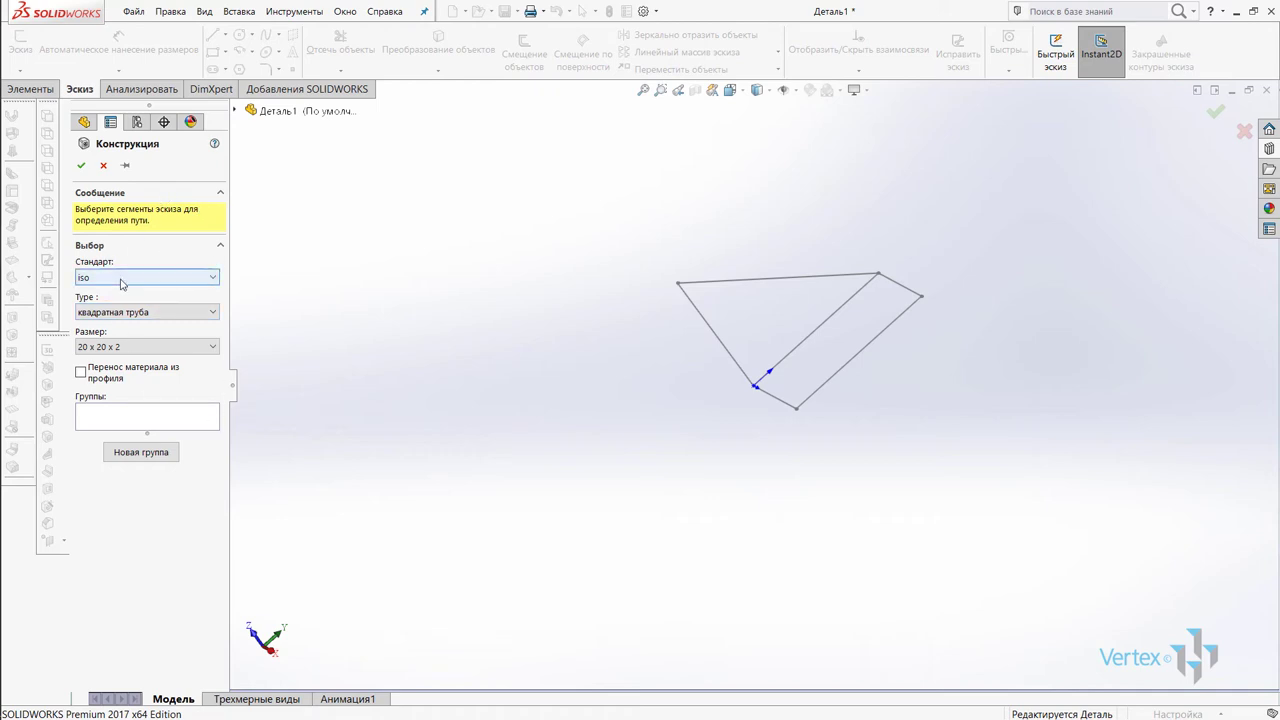
pyautogui.click(121, 280)
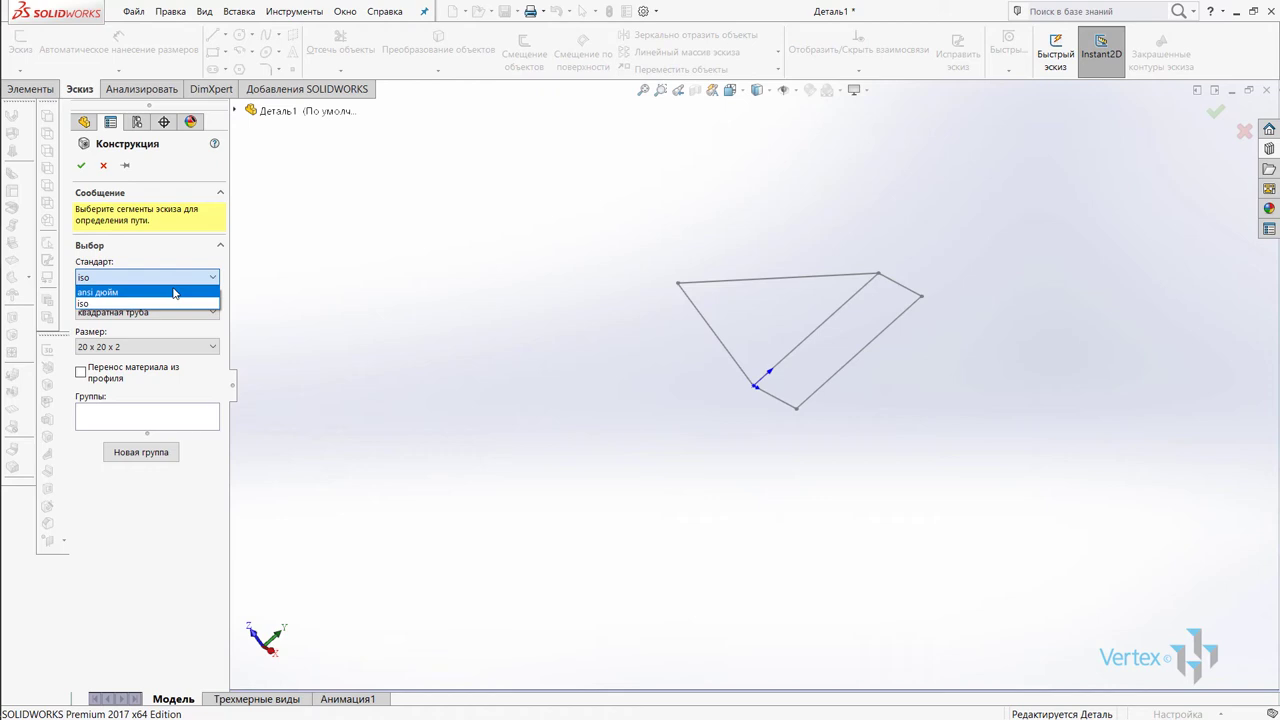
pyautogui.click(165, 303)
pyautogui.click(161, 313)
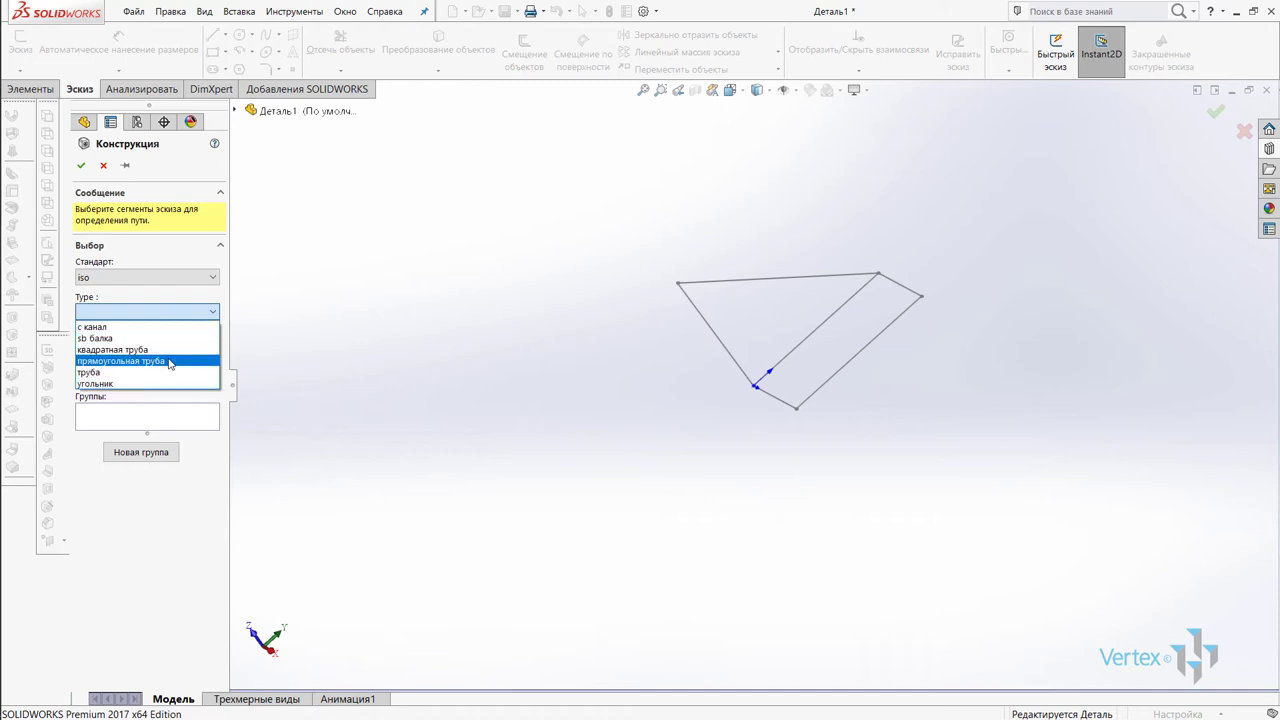
pyautogui.click(112, 349)
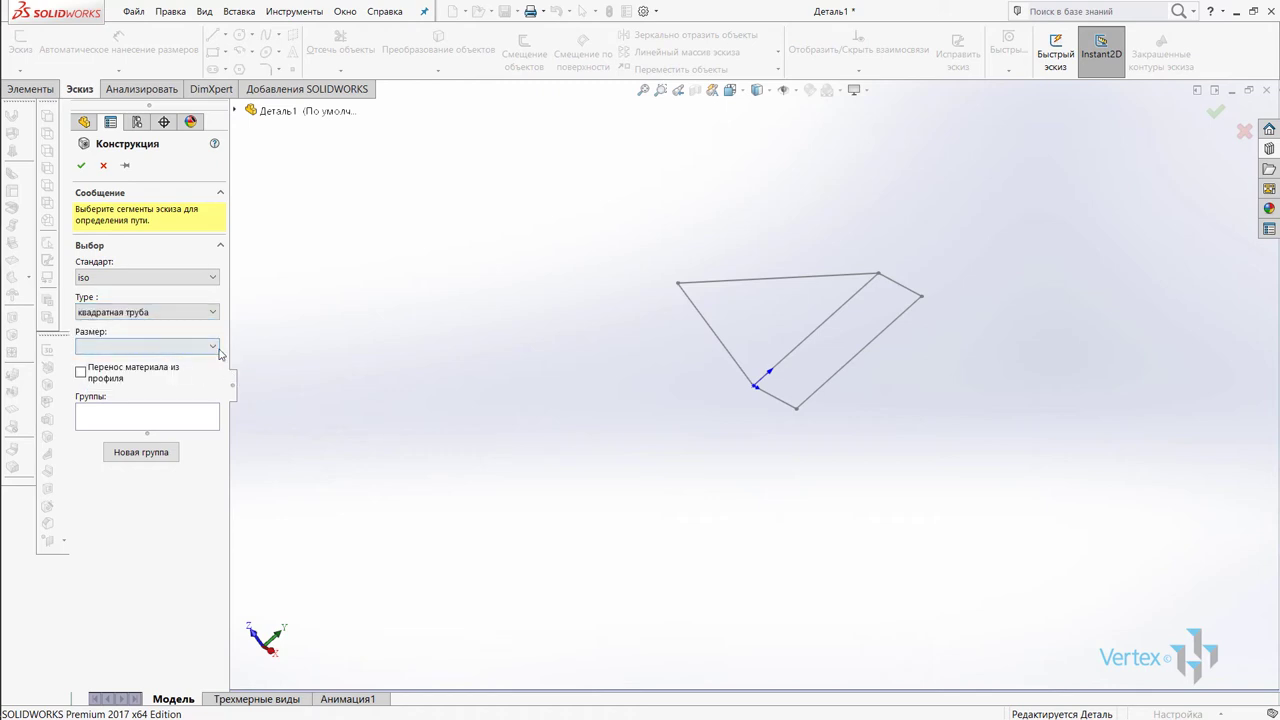
pyautogui.click(209, 350)
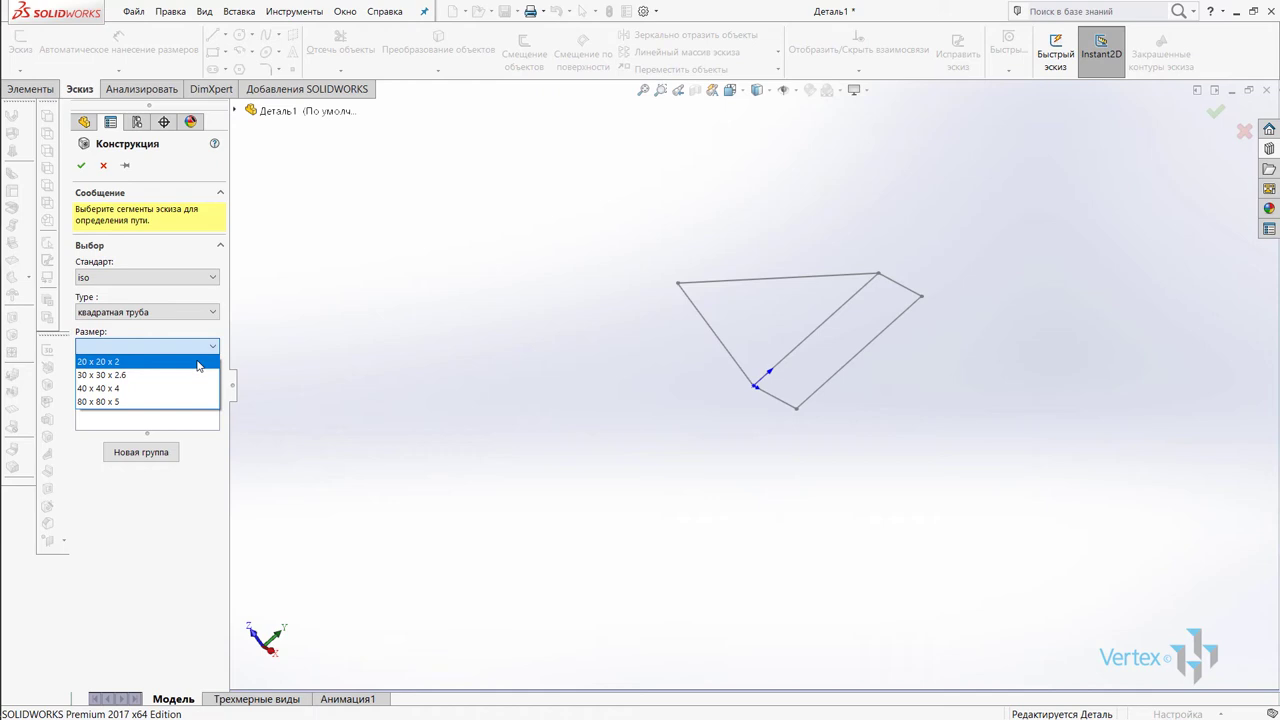
pyautogui.click(198, 362)
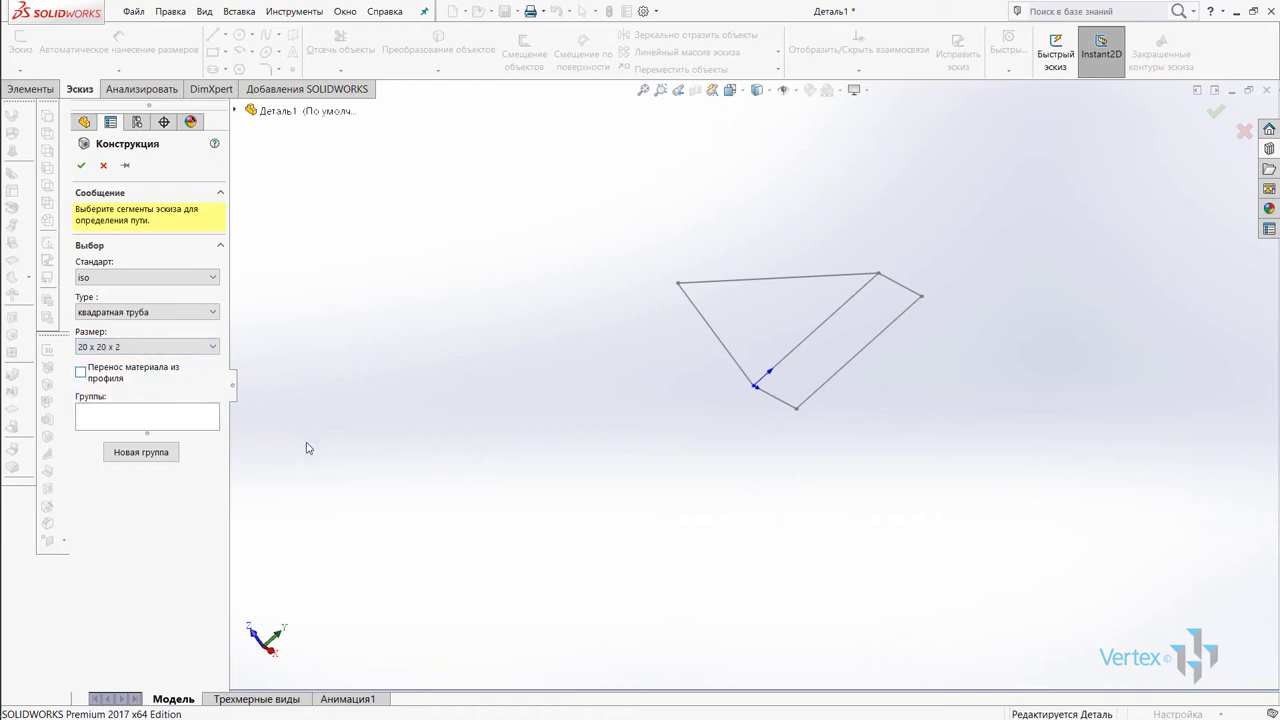
pyautogui.click(125, 417)
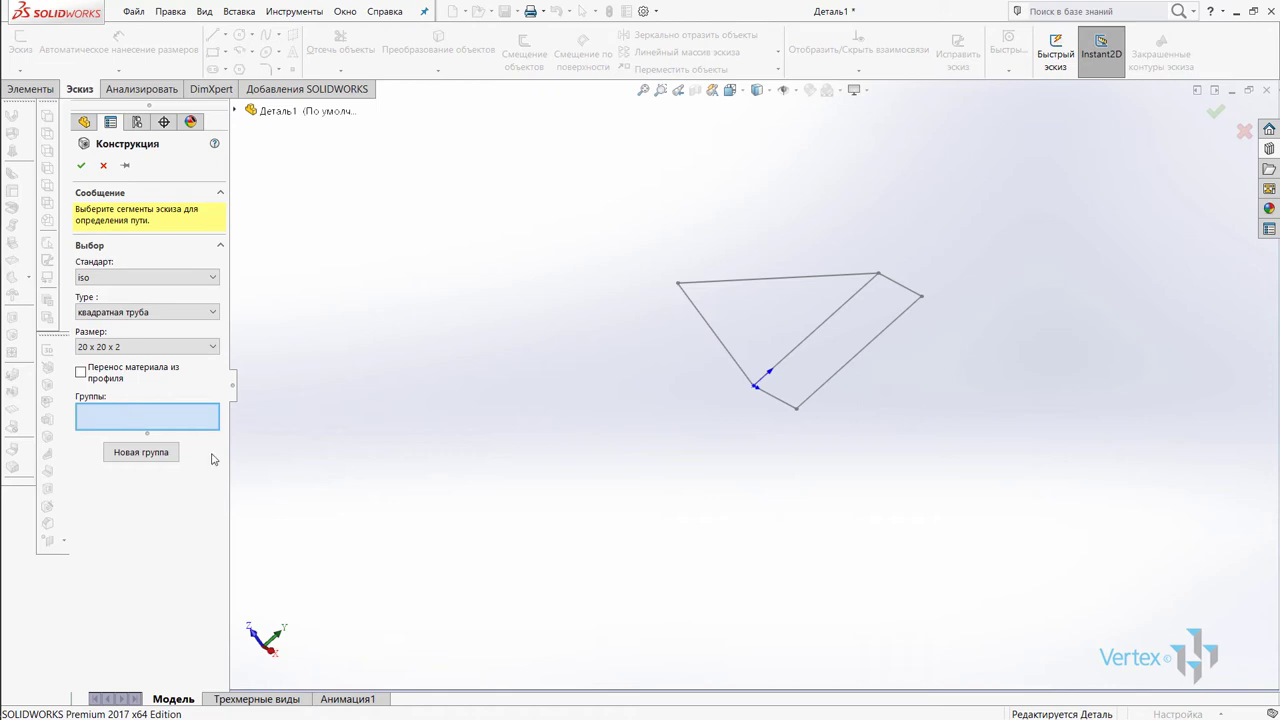
# Step: Place 20 x 20 x 2 square tubes along the two parallel diagonal sketch lines
pyautogui.click(827, 329)
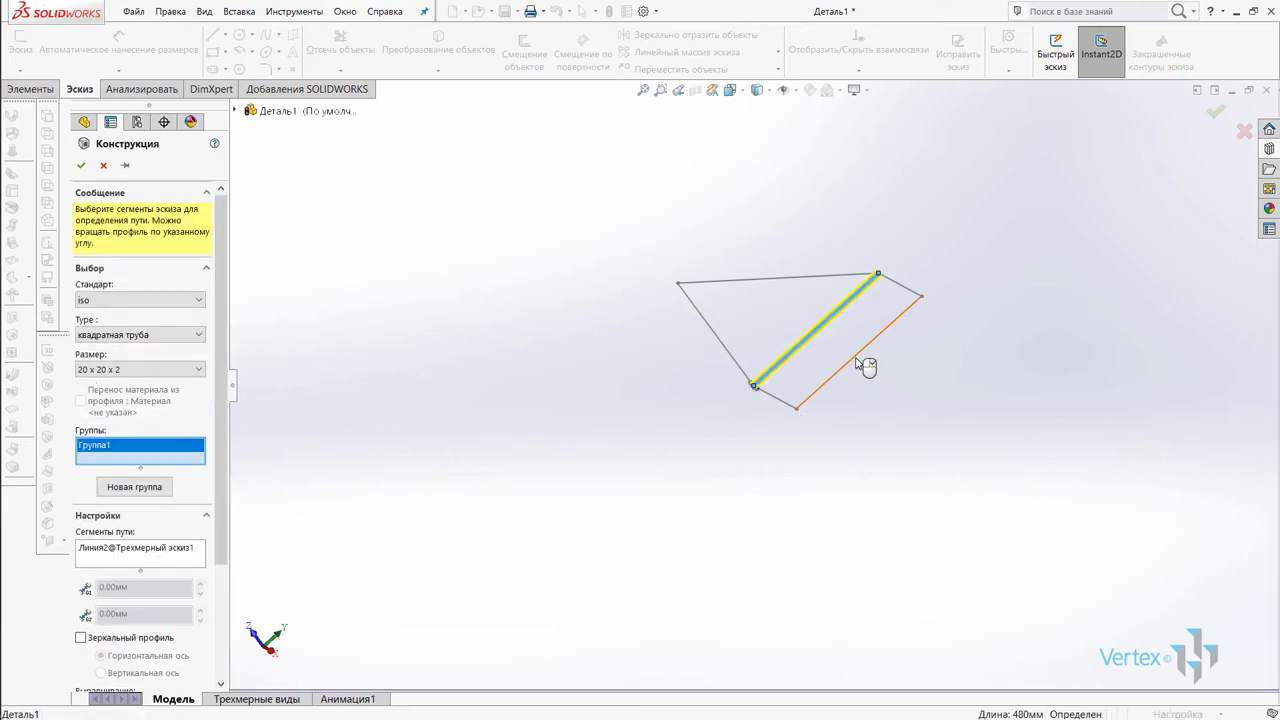
pyautogui.click(857, 358)
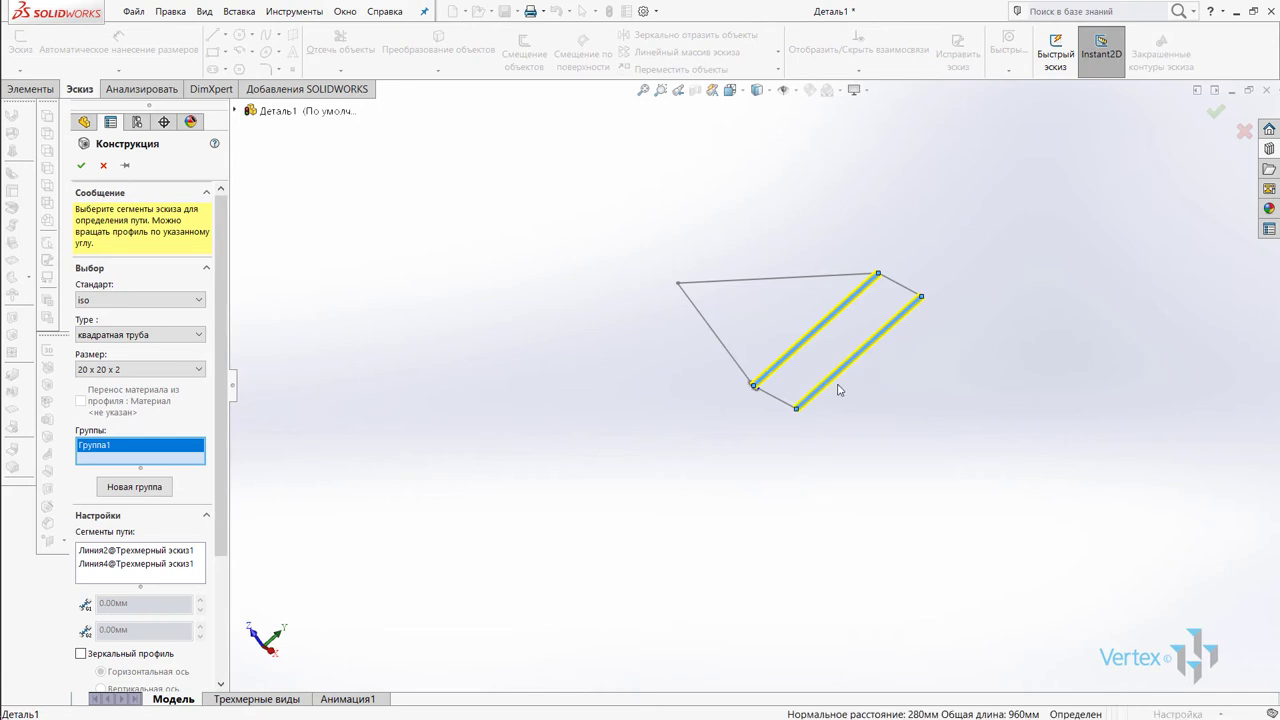
pyautogui.scroll(-5, 863, 360)
pyautogui.scroll(-2, 840, 455)
pyautogui.scroll(3, 808, 522)
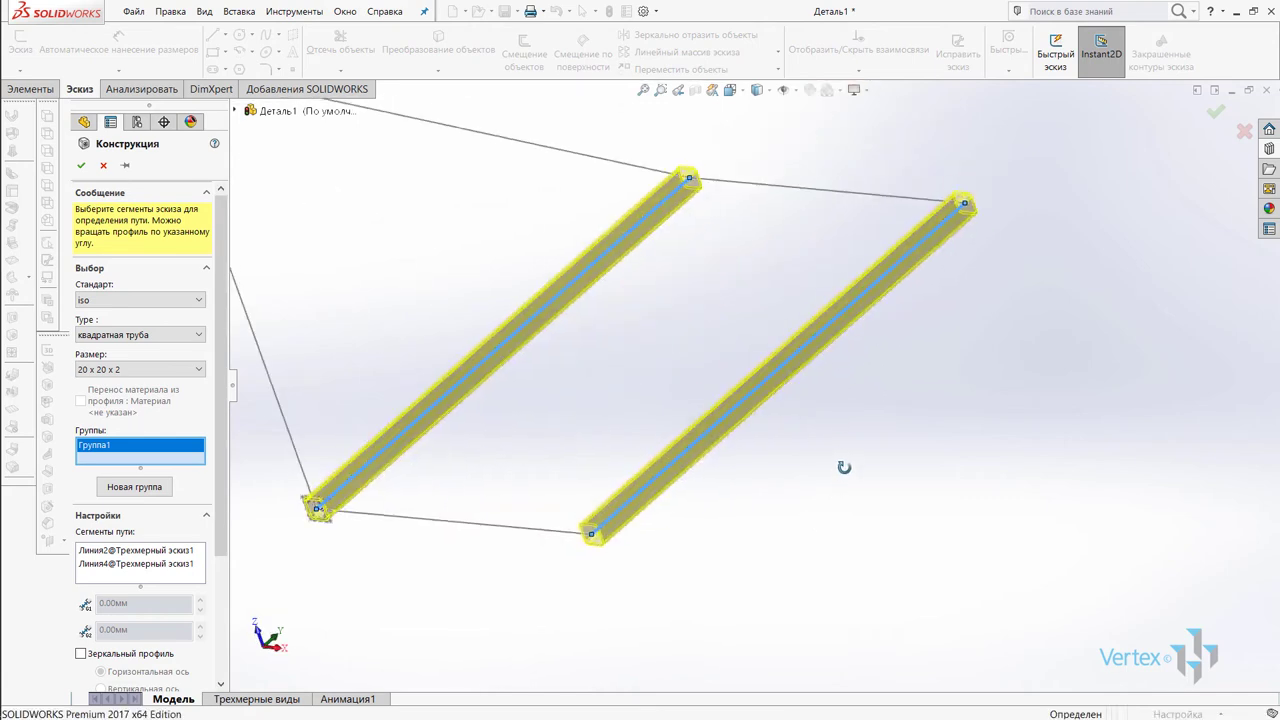
pyautogui.moveTo(808, 522); pyautogui.dragTo(843, 443, button='middle')
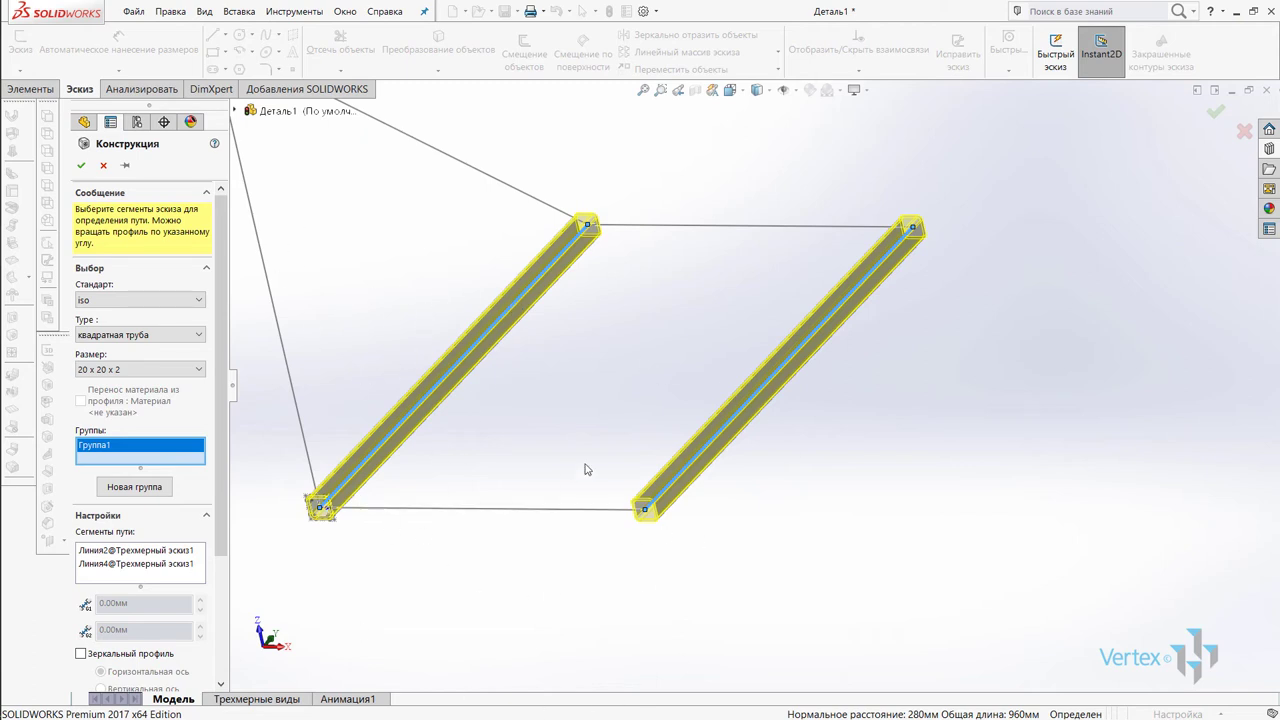
pyautogui.click(83, 165)
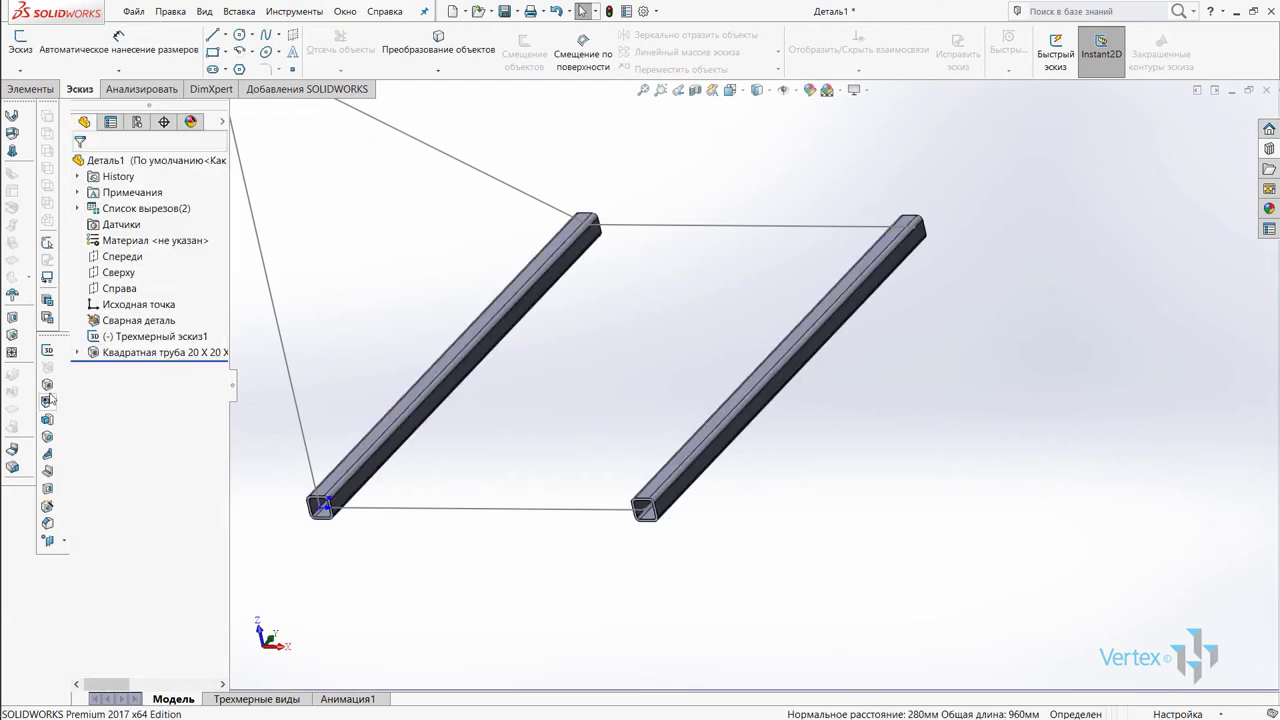
pyautogui.click(47, 384)
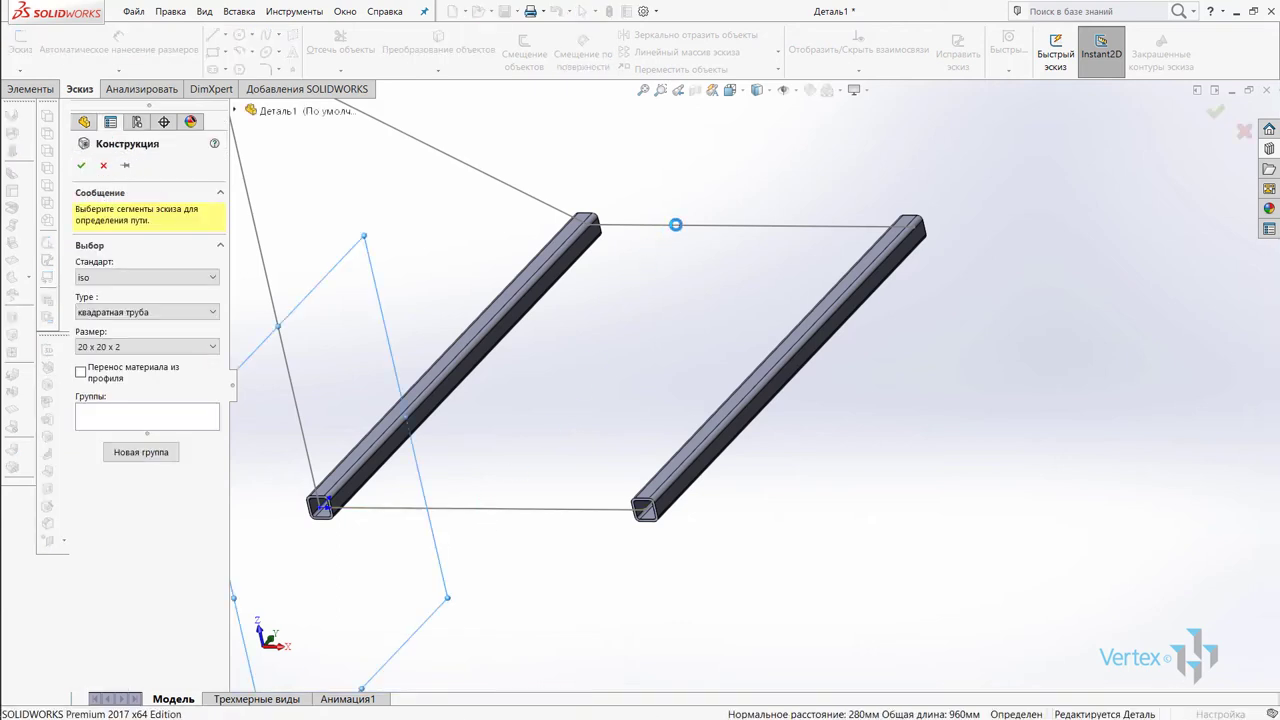
# Step: Add square tubes along the bottom and top connecting lines, then fit the frame in view
pyautogui.click(684, 225)
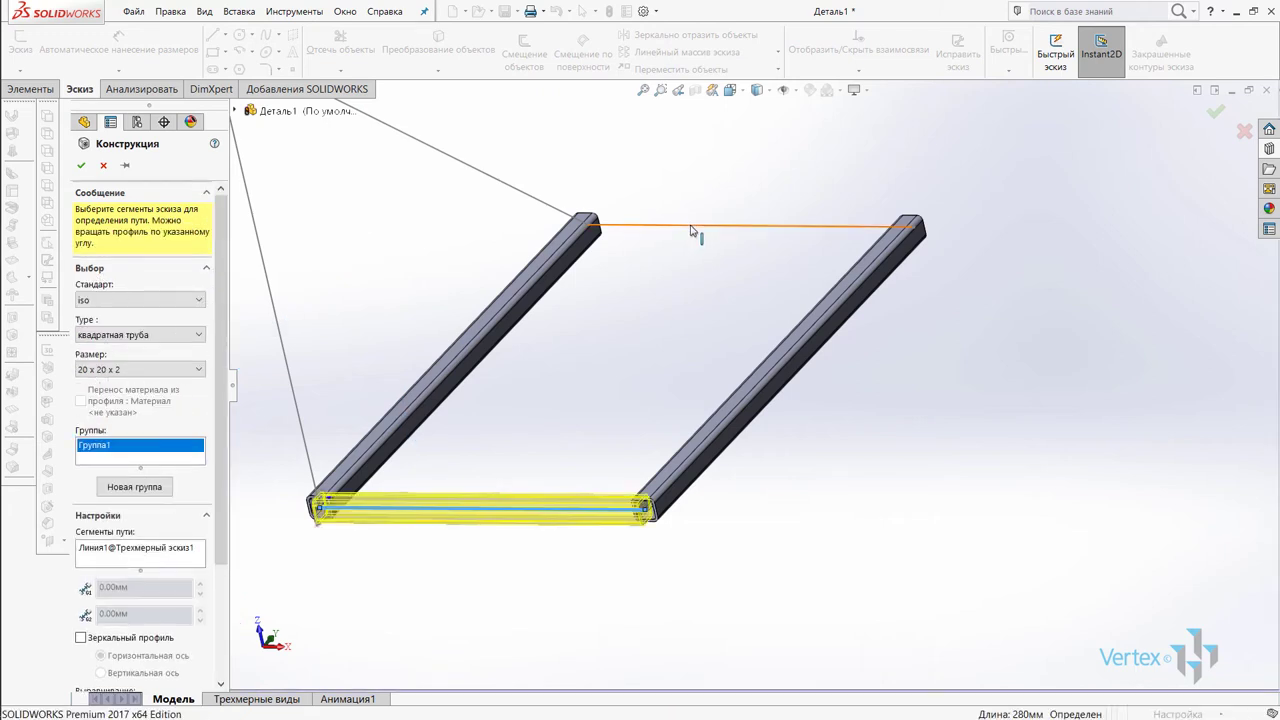
pyautogui.click(690, 229)
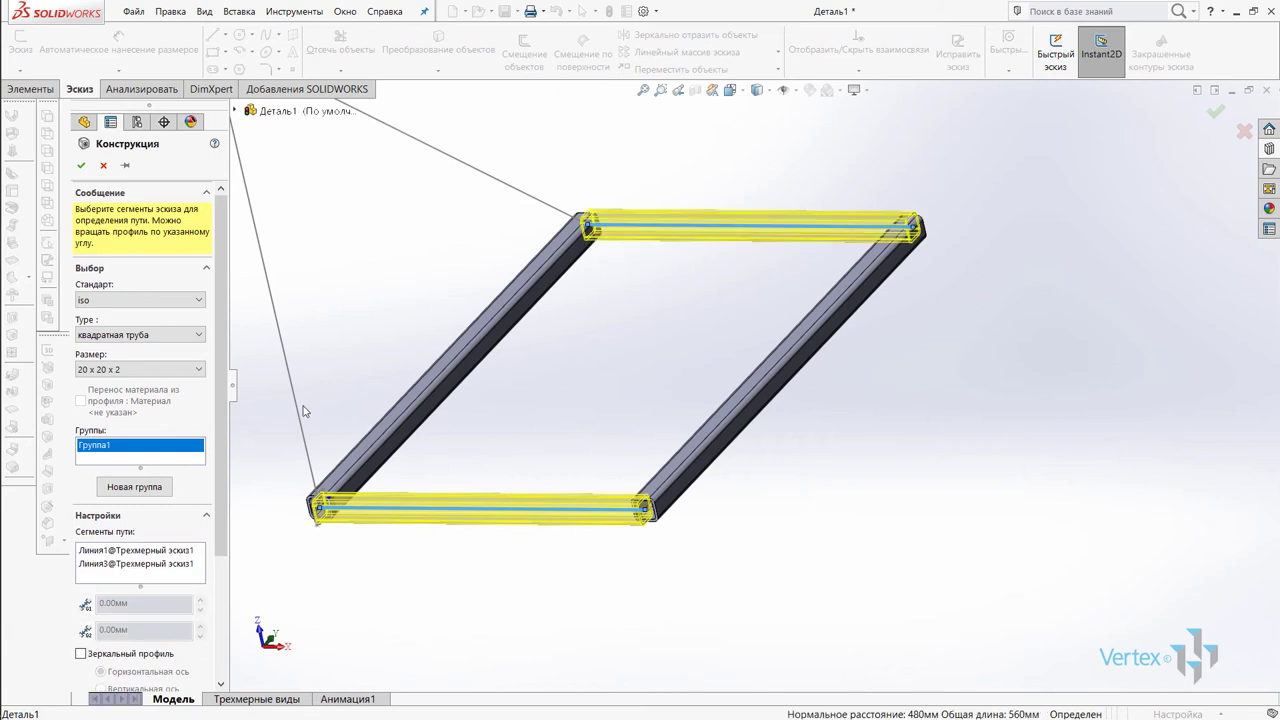
pyautogui.click(82, 166)
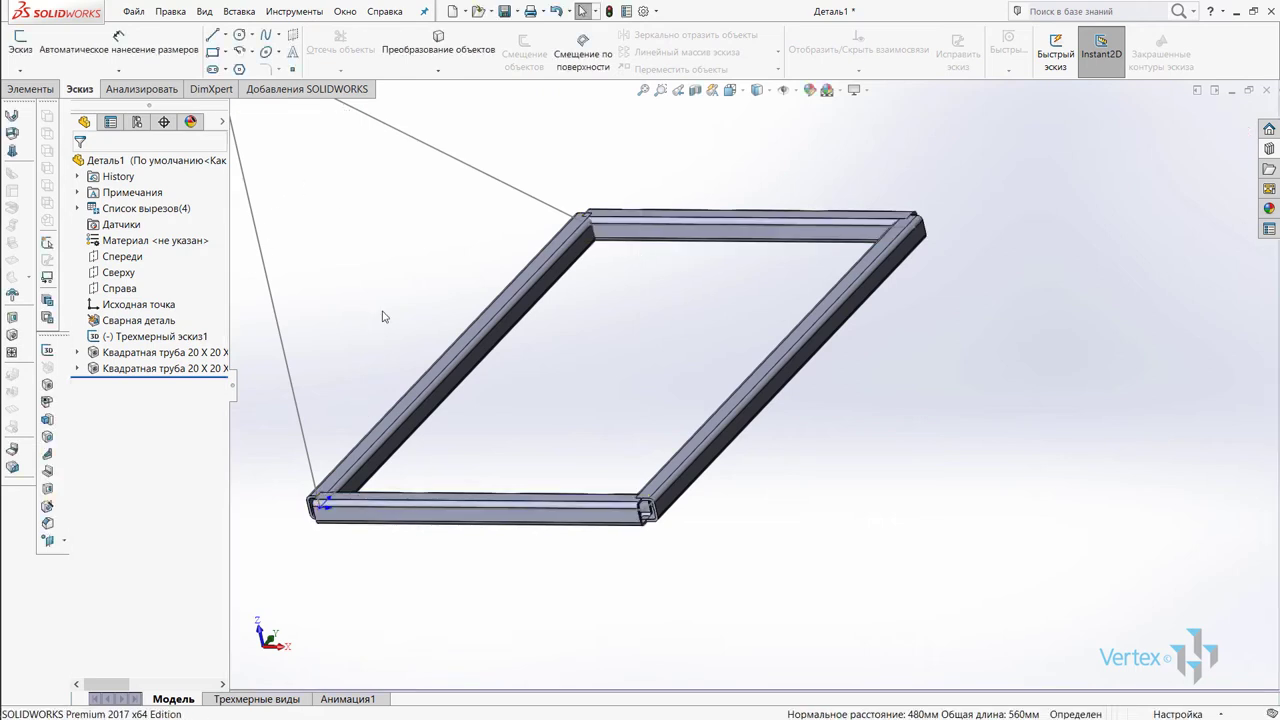
pyautogui.press('f')
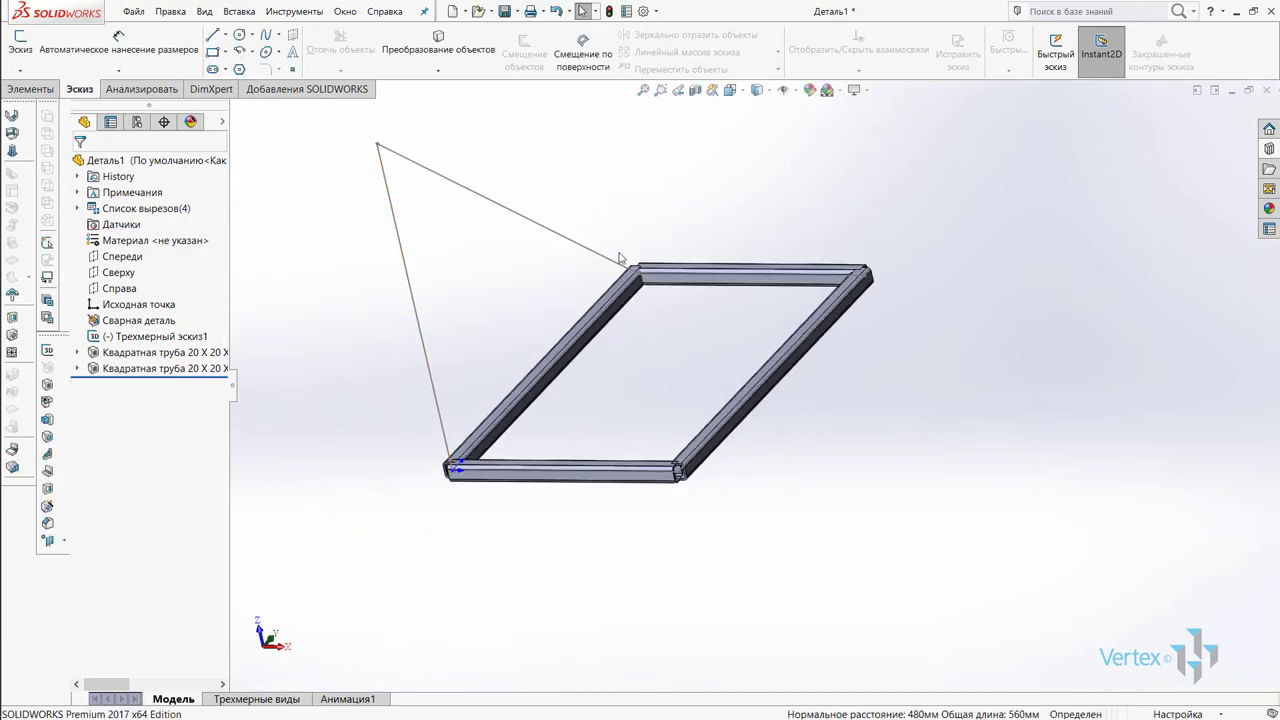
# Step: Add separate square tube members along the left slanted line and the upper slanted line
pyautogui.moveTo(563, 343)
pyautogui.mouseDown(button='middle')
pyautogui.moveTo(654, 517)
pyautogui.moveTo(633, 326)
pyautogui.moveTo(277, 294)
pyautogui.mouseUp(button='middle')
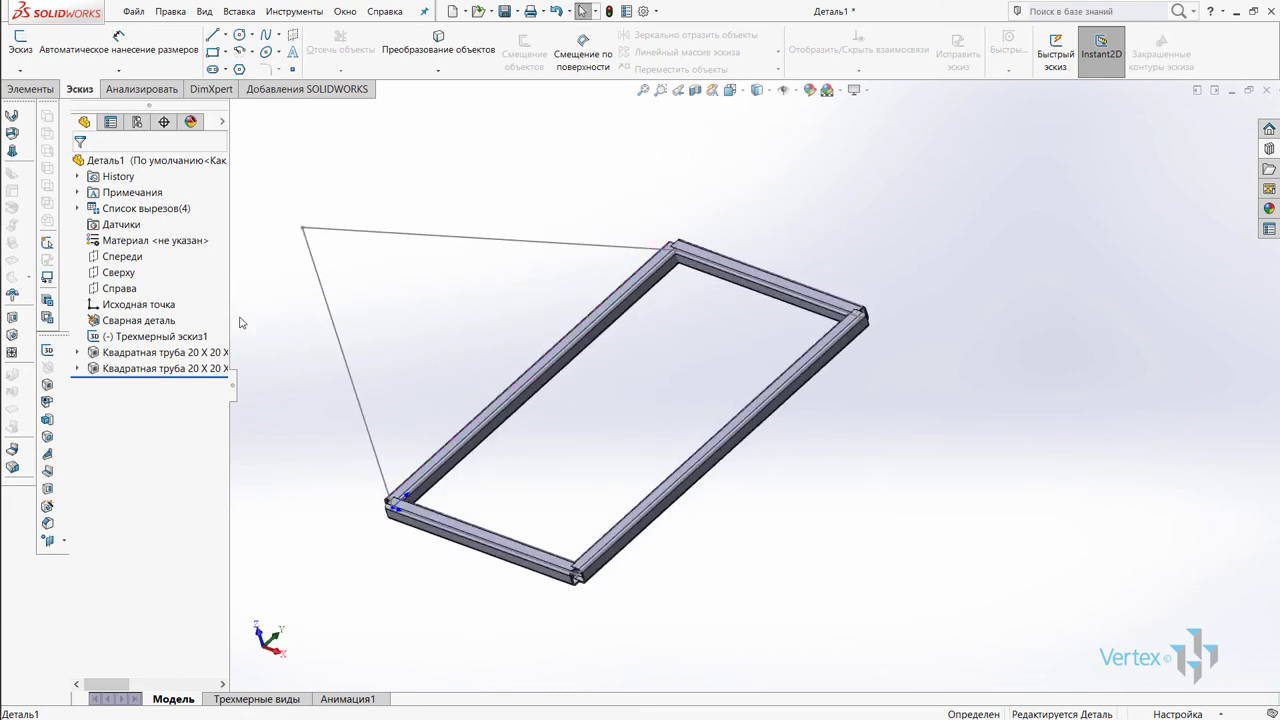
pyautogui.click(47, 385)
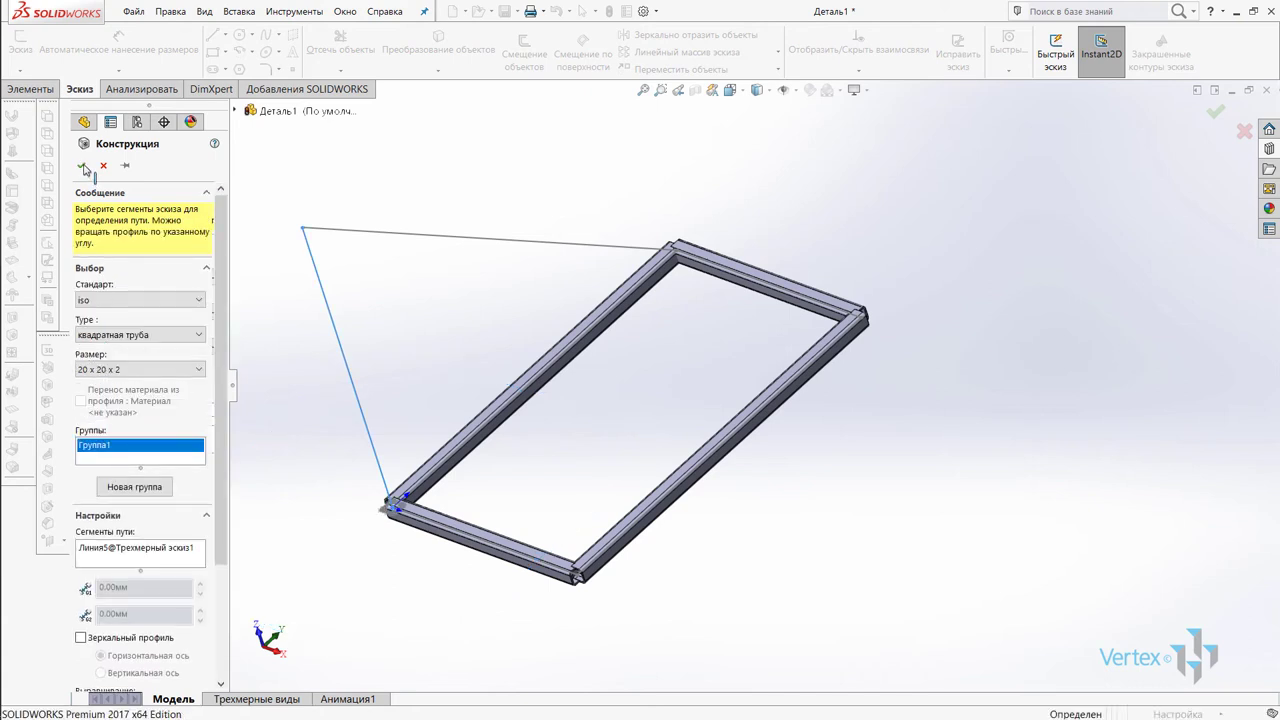
pyautogui.click(84, 168)
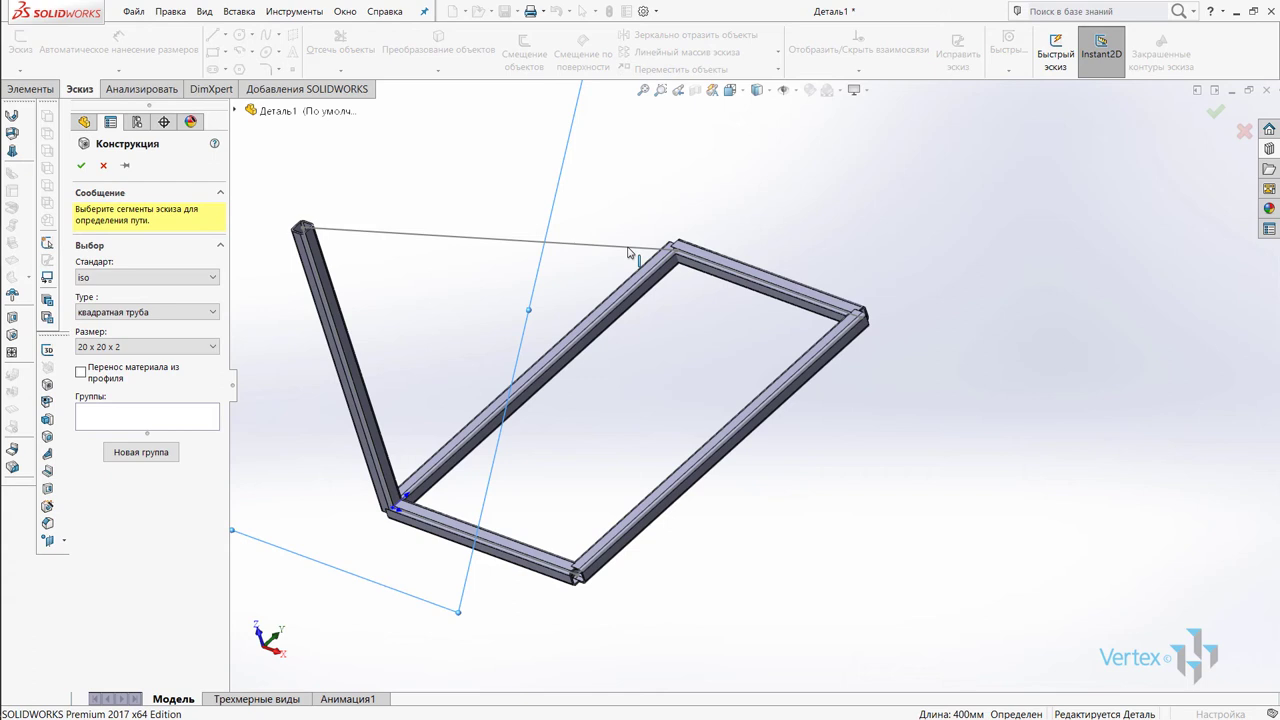
pyautogui.click(629, 251)
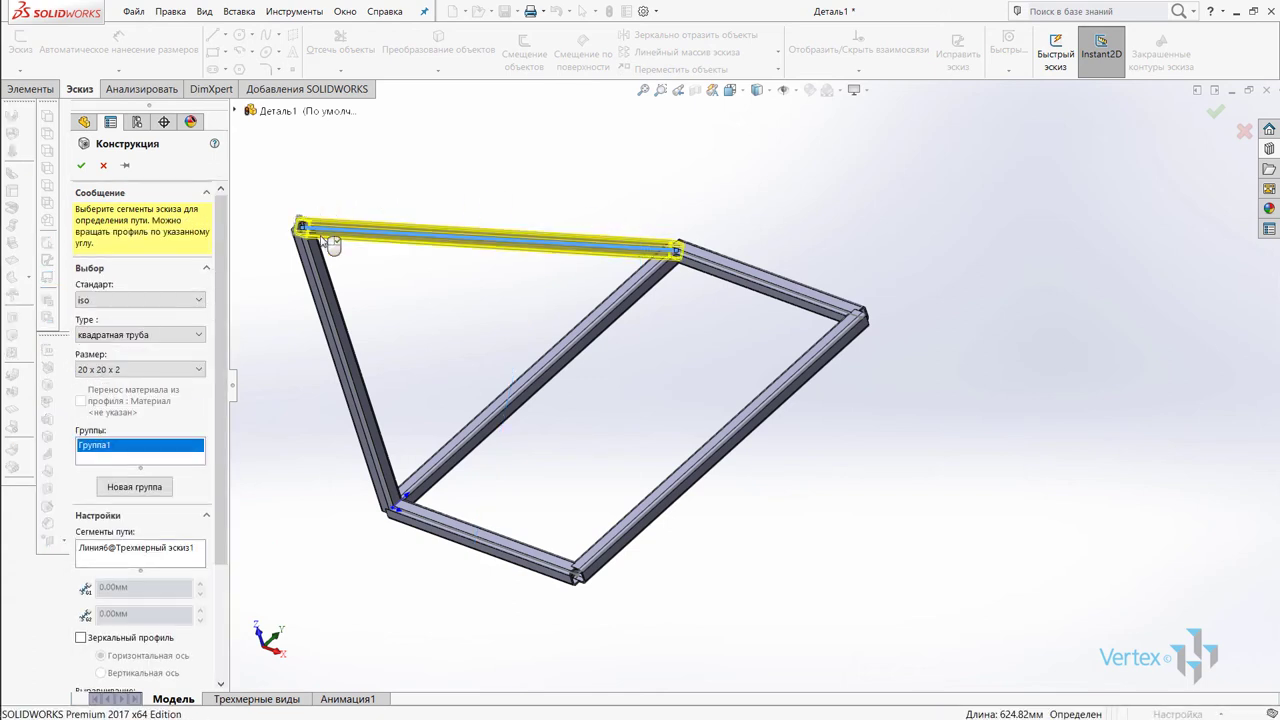
pyautogui.click(88, 167)
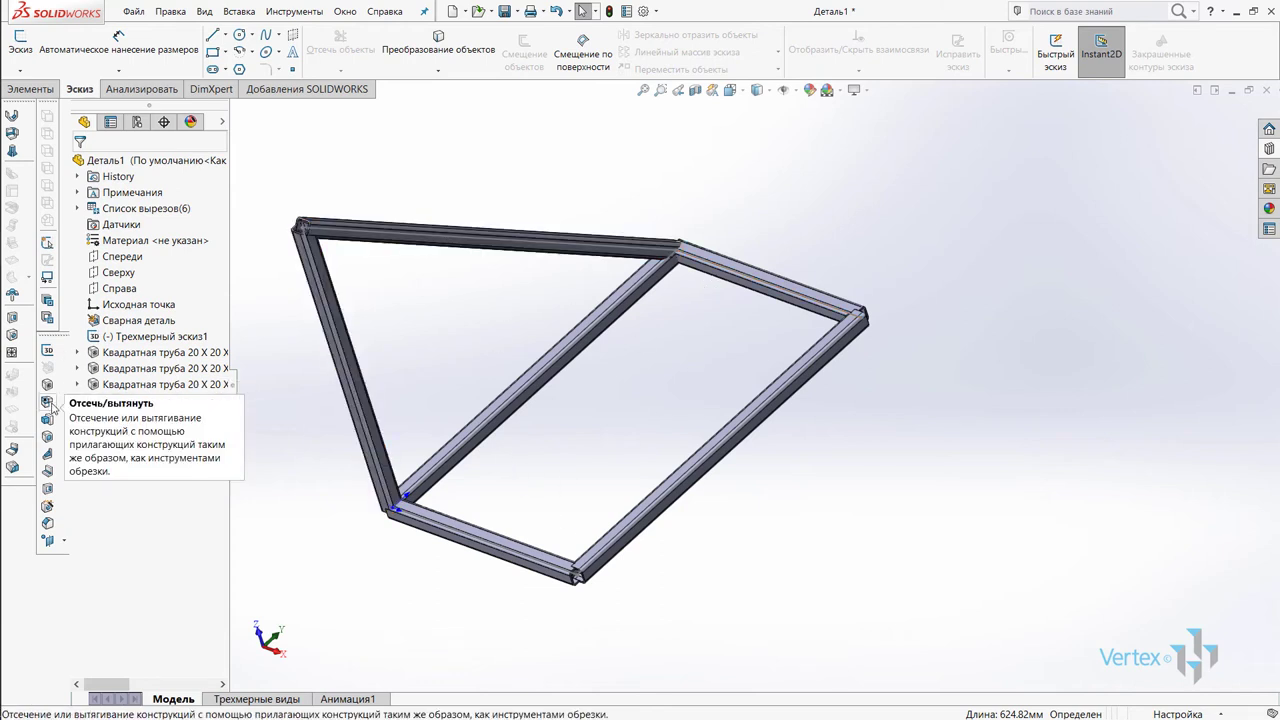
# Step: Start Trim/Extend with the End Miter corner type
pyautogui.click(47, 402)
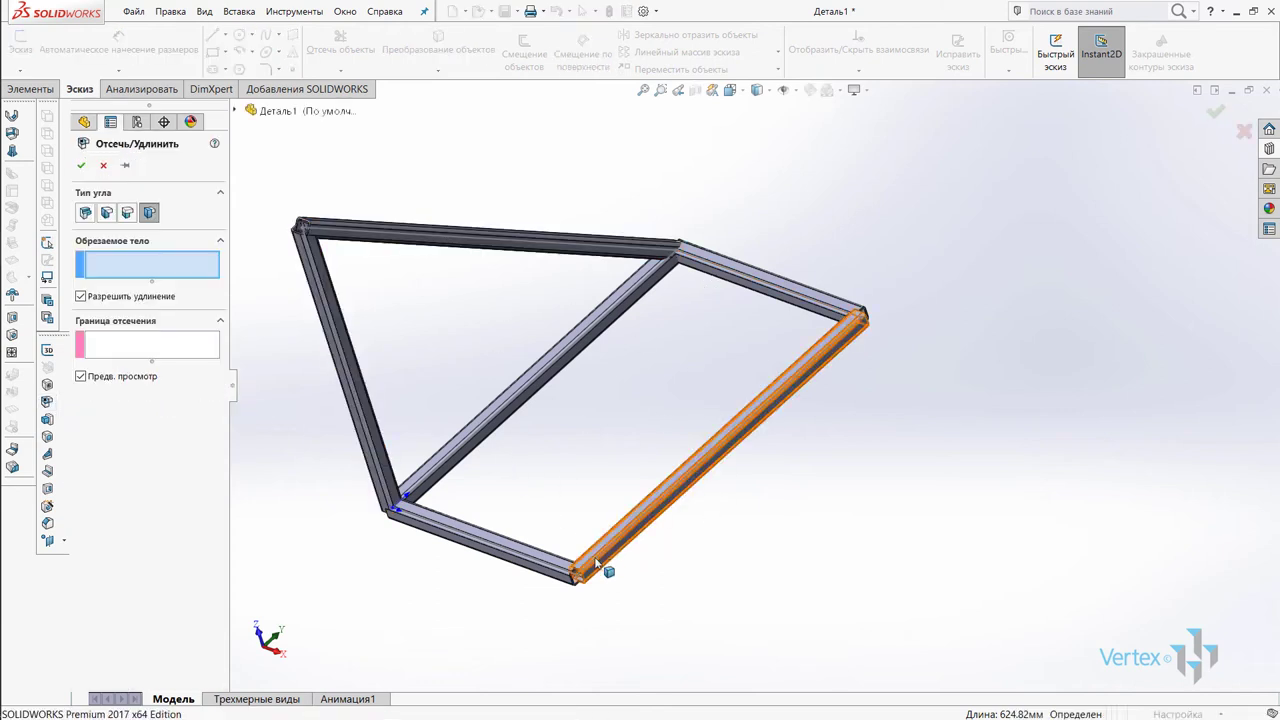
pyautogui.click(107, 213)
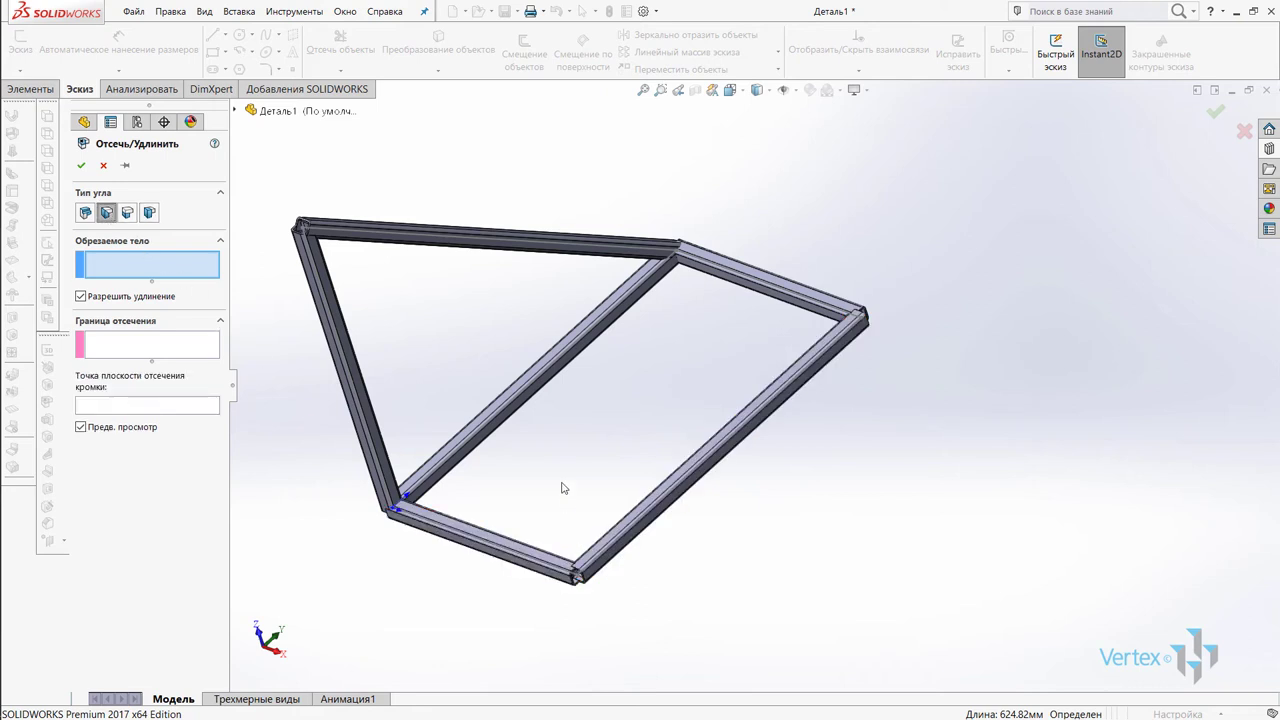
pyautogui.scroll(-1, 563, 486)
pyautogui.scroll(-2, 563, 486)
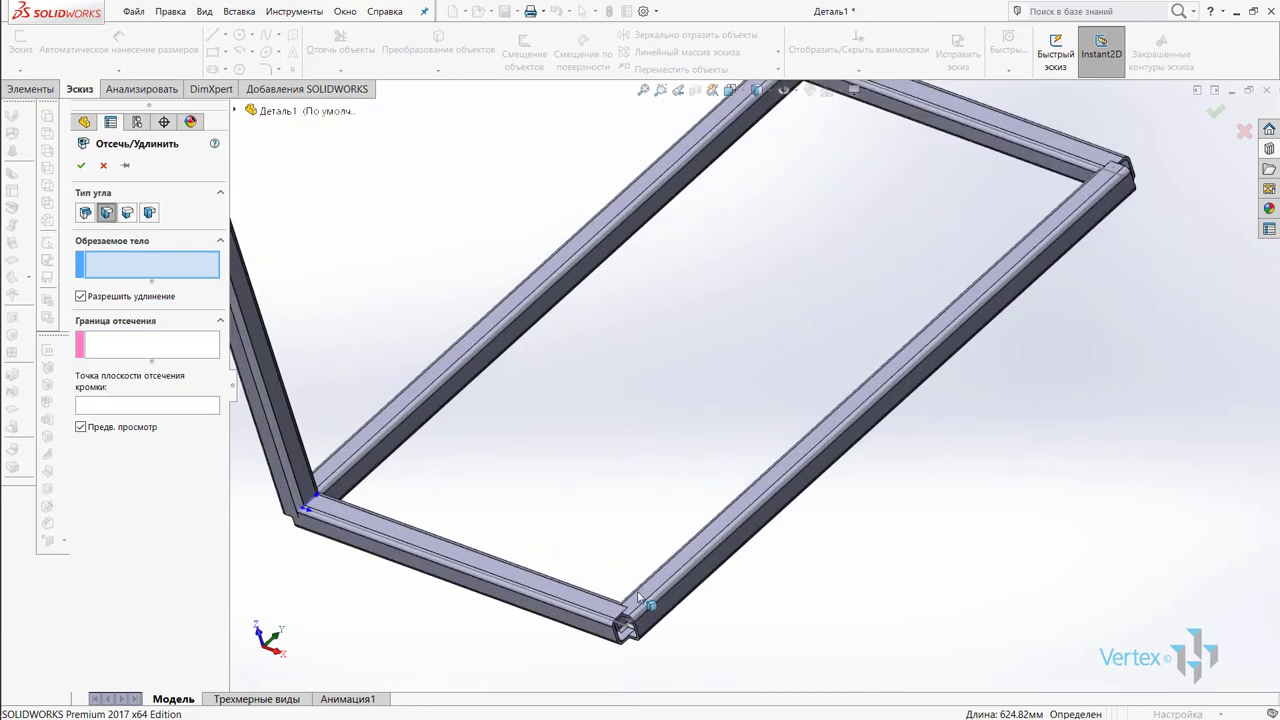
pyautogui.scroll(2, 686, 408)
pyautogui.moveTo(690, 410); pyautogui.dragTo(676, 406, button='middle')
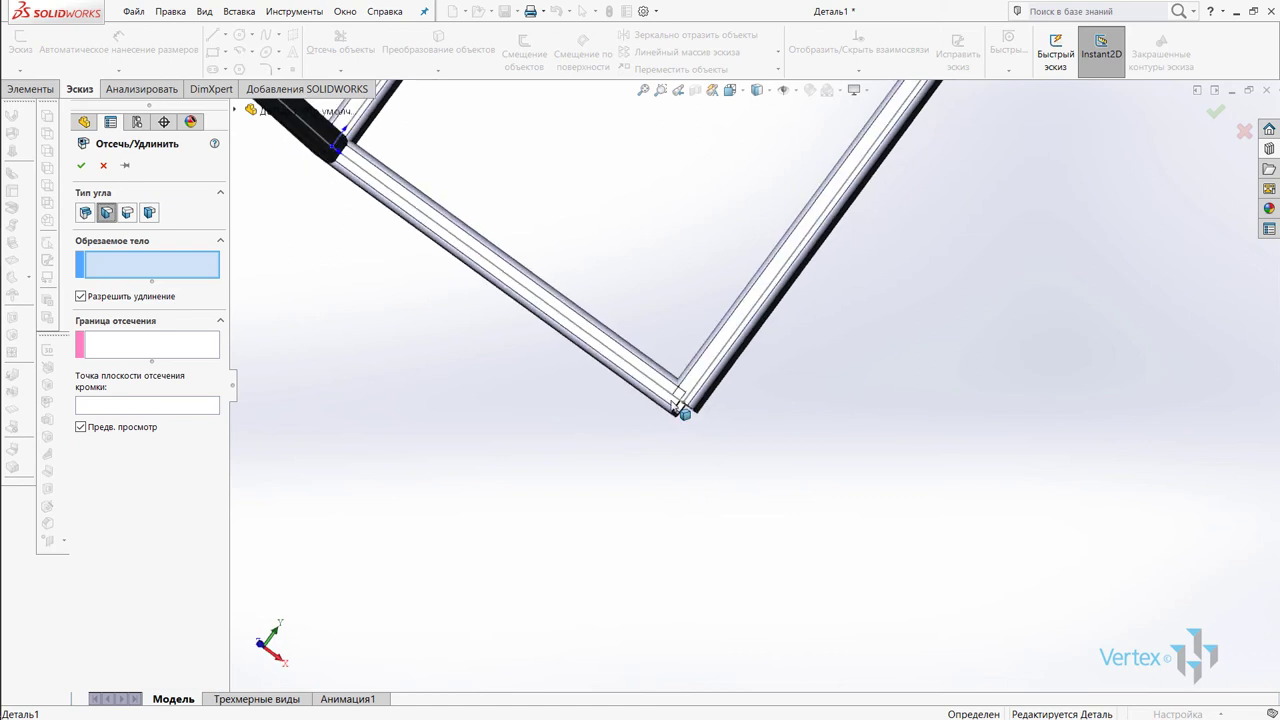
pyautogui.scroll(-2, 674, 406)
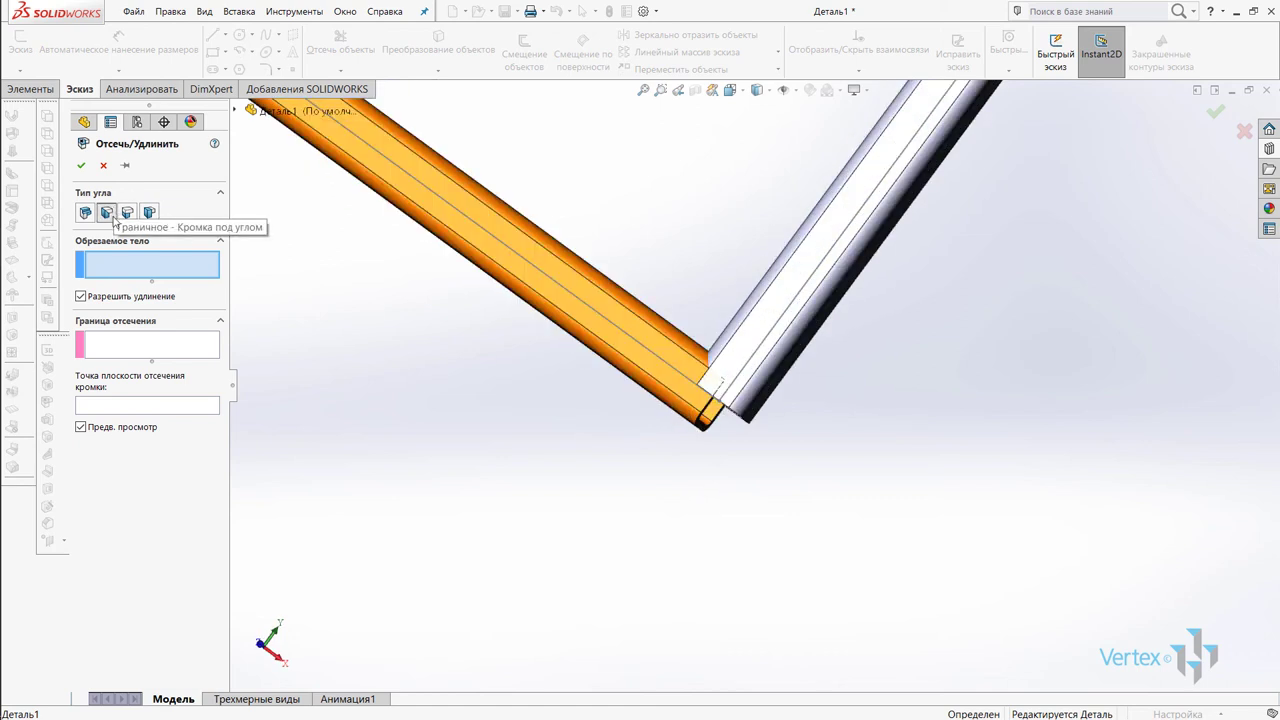
pyautogui.click(112, 215)
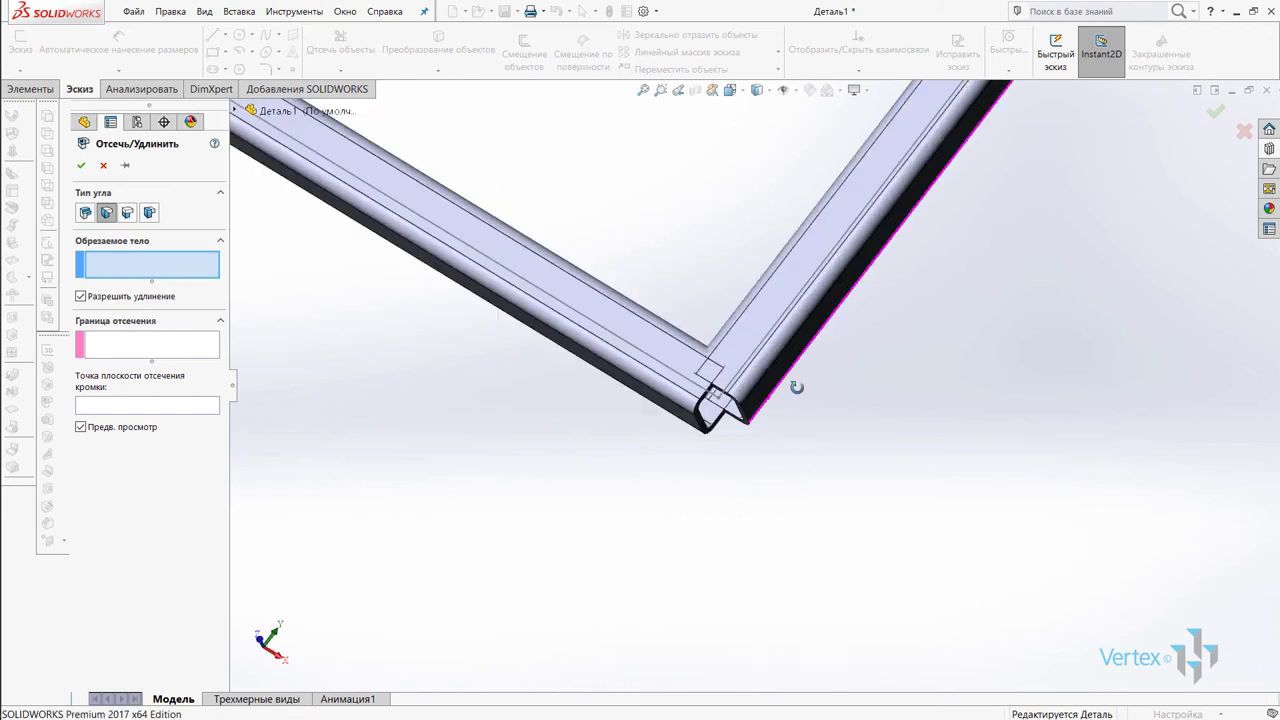
# Step: Trim the left tube against the right tube at the lower-right corner and apply
pyautogui.click(690, 388)
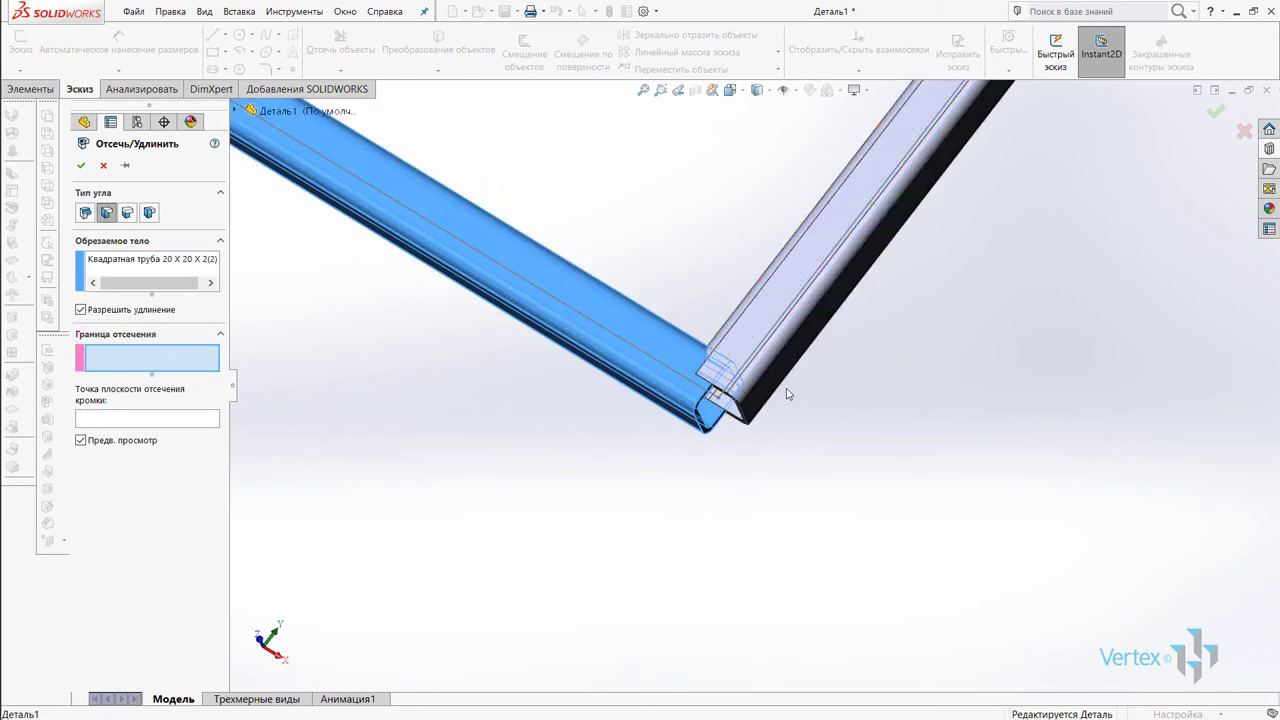
pyautogui.moveTo(787, 393); pyautogui.dragTo(800, 378, button='middle')
pyautogui.click(809, 366)
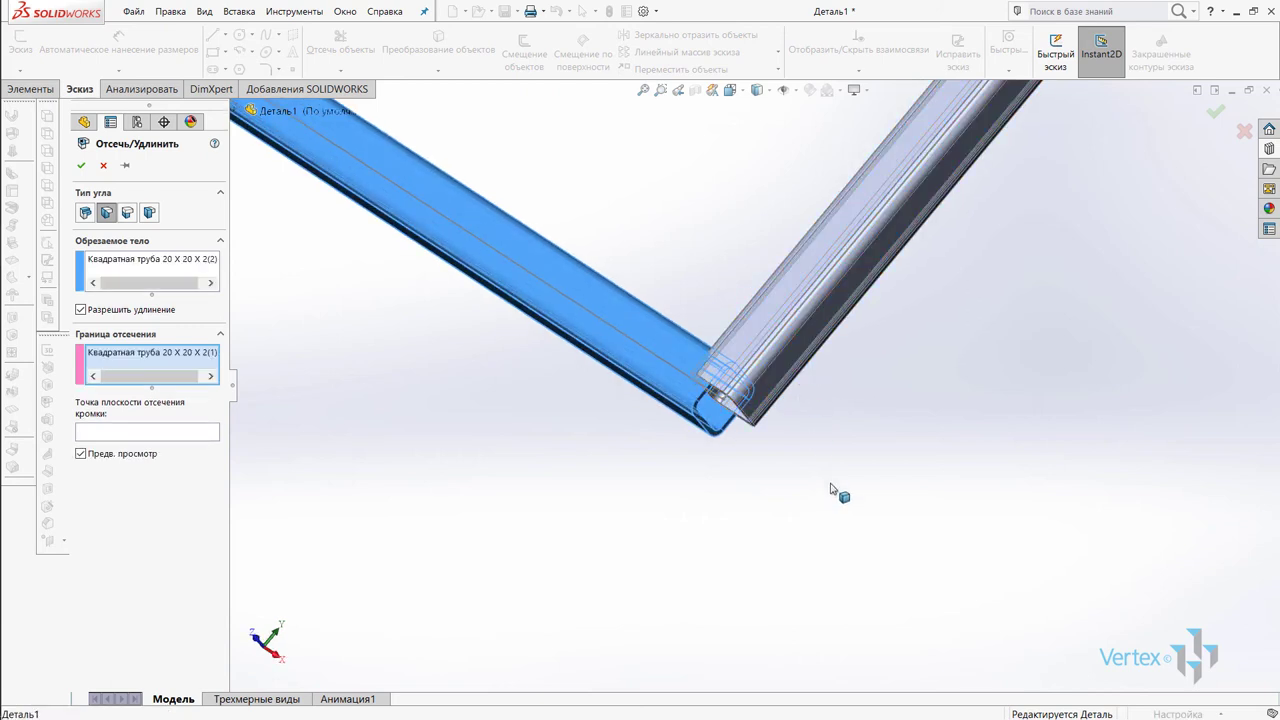
pyautogui.moveTo(763, 457)
pyautogui.mouseDown(button='middle')
pyautogui.moveTo(771, 423)
pyautogui.moveTo(789, 460)
pyautogui.moveTo(737, 480)
pyautogui.moveTo(740, 350)
pyautogui.mouseUp(button='middle')
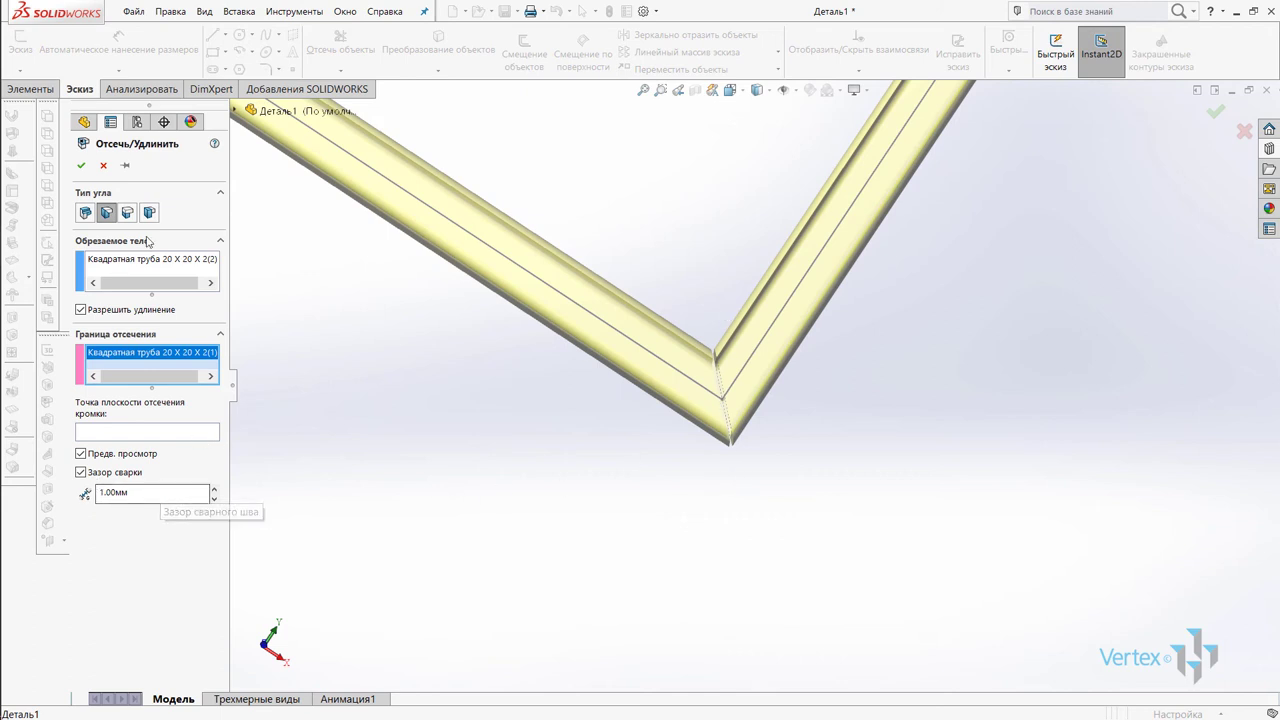
pyautogui.click(81, 166)
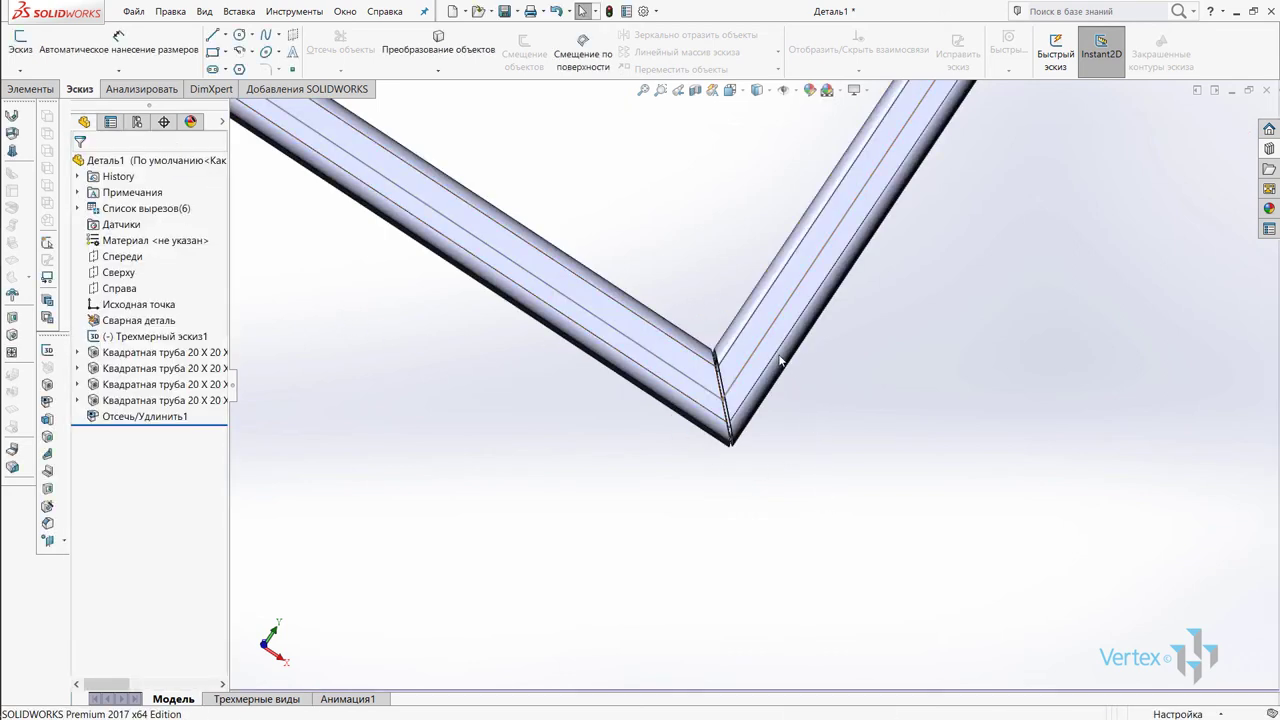
pyautogui.moveTo(786, 363)
pyautogui.mouseDown(button='middle')
pyautogui.moveTo(735, 349)
pyautogui.moveTo(763, 392)
pyautogui.mouseUp(button='middle')
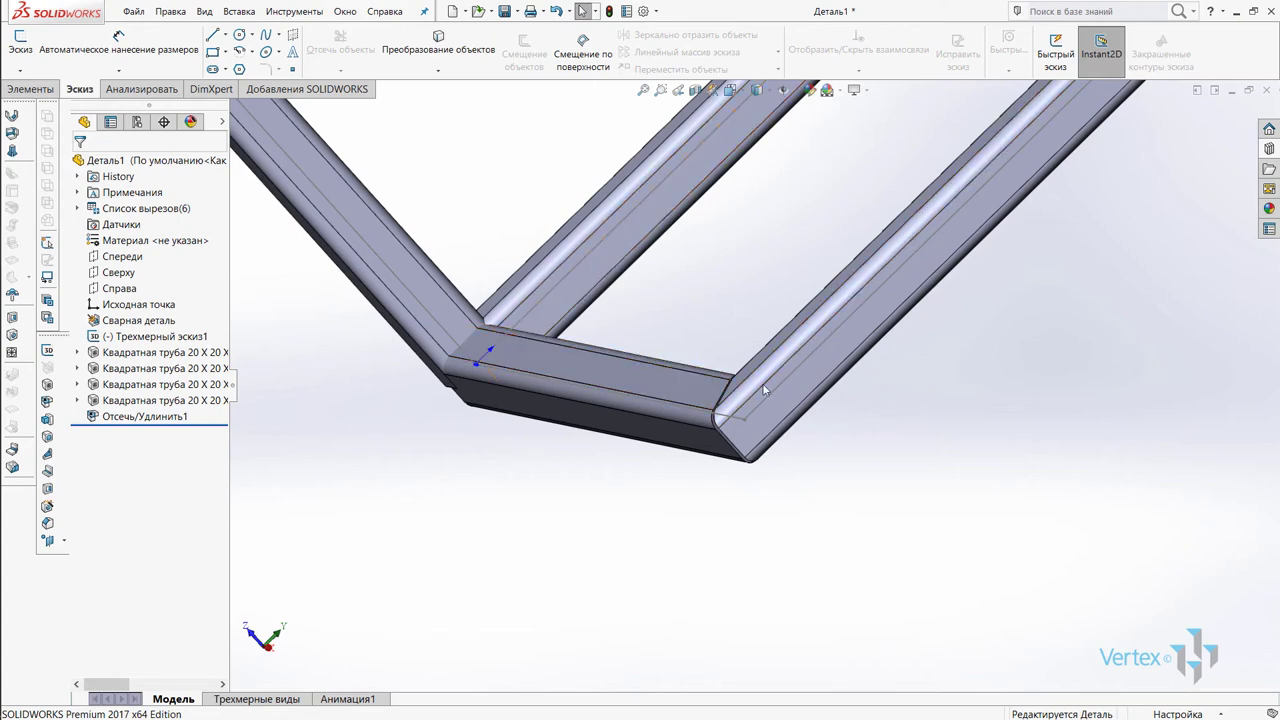
pyautogui.scroll(-3, 762, 383)
pyautogui.moveTo(762, 383)
pyautogui.mouseDown(button='middle')
pyautogui.moveTo(741, 314)
pyautogui.moveTo(775, 351)
pyautogui.moveTo(760, 346)
pyautogui.mouseUp(button='middle')
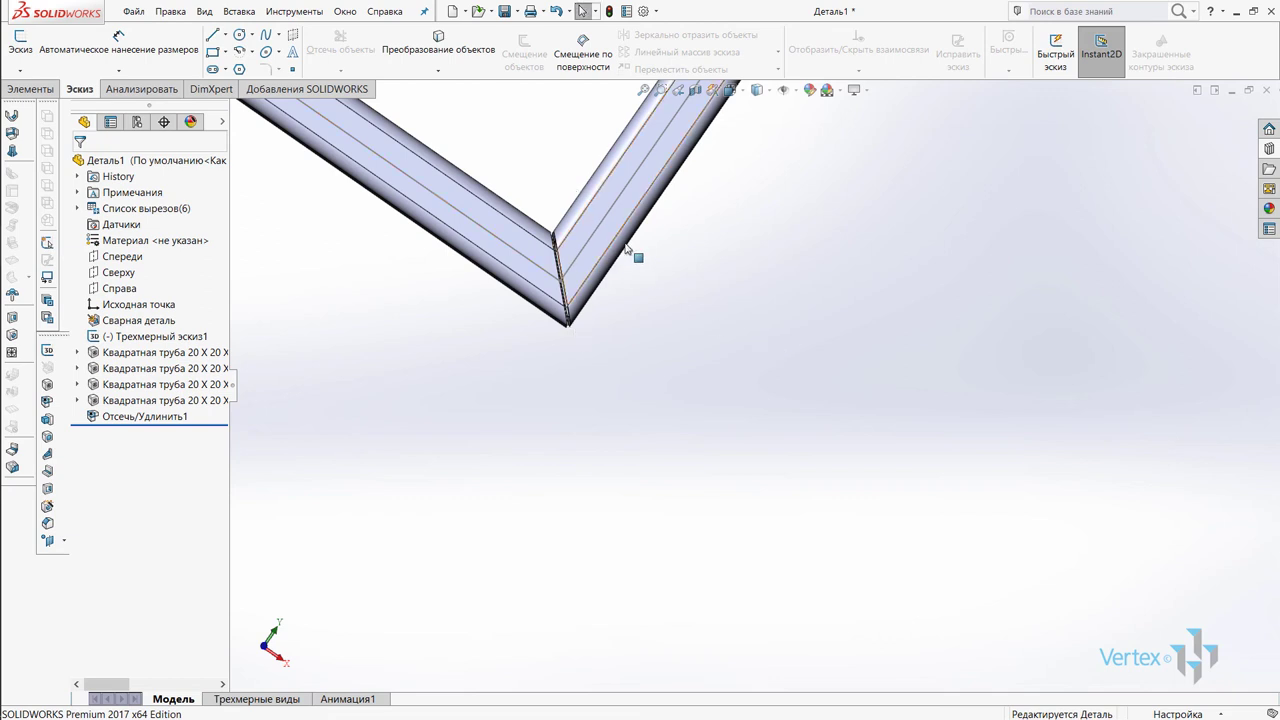
pyautogui.moveTo(627, 250)
pyautogui.keyDown('ctrl'); pyautogui.mouseDown(button='middle')
pyautogui.moveTo(728, 428)
pyautogui.moveTo(690, 455)
pyautogui.mouseUp(button='middle'); pyautogui.keyUp('ctrl')
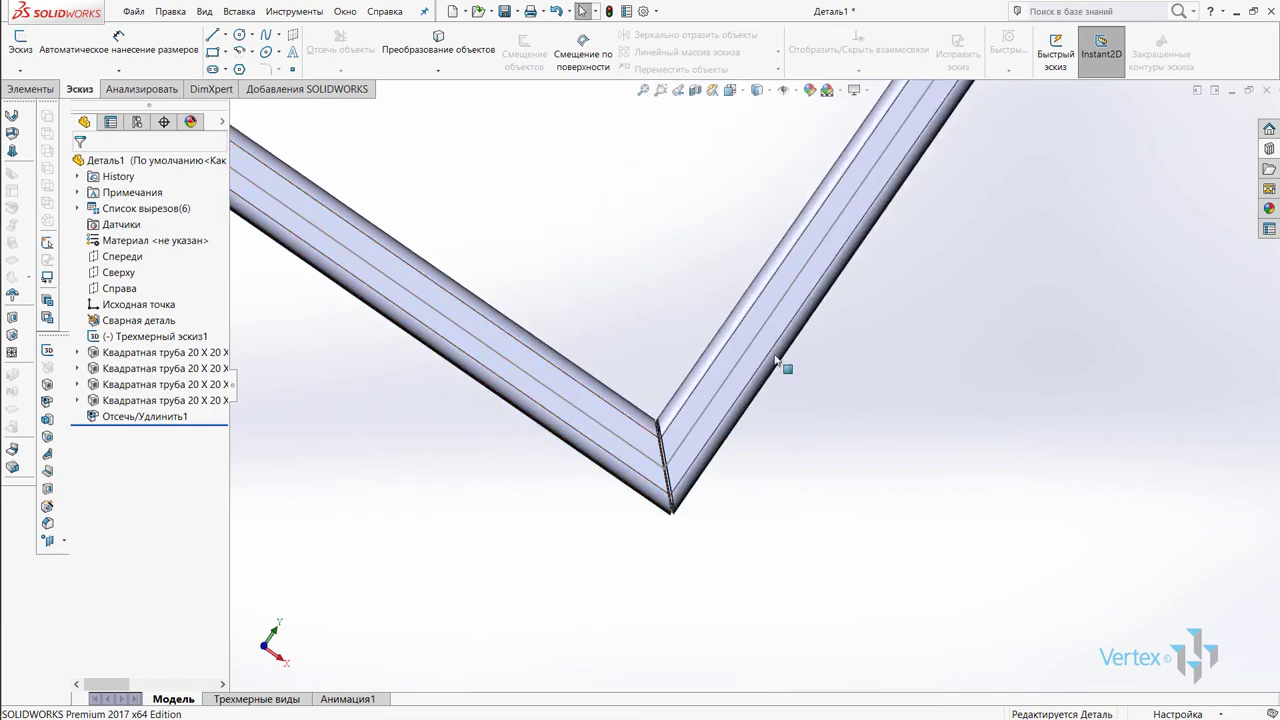
pyautogui.moveTo(660, 455); pyautogui.dragTo(630, 436, button='middle')
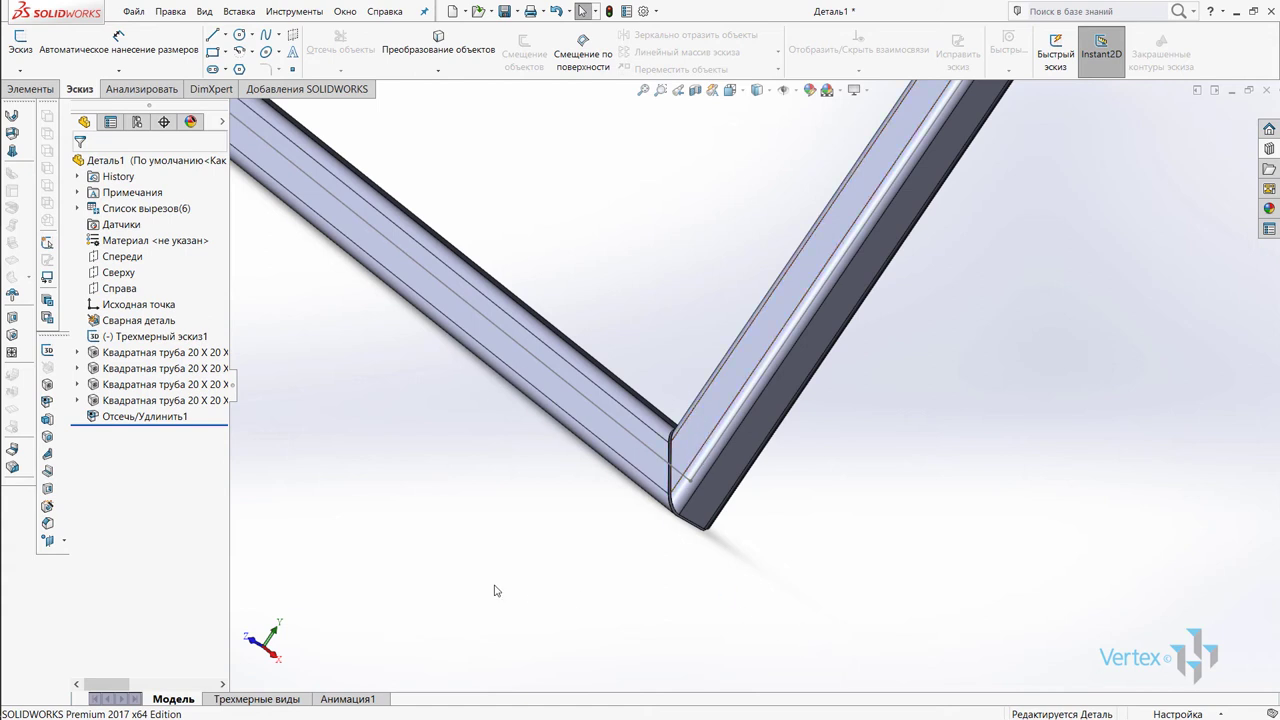
# Step: Start a weld bead and select the two mating tube end faces at the mitred corner
pyautogui.click(48, 472)
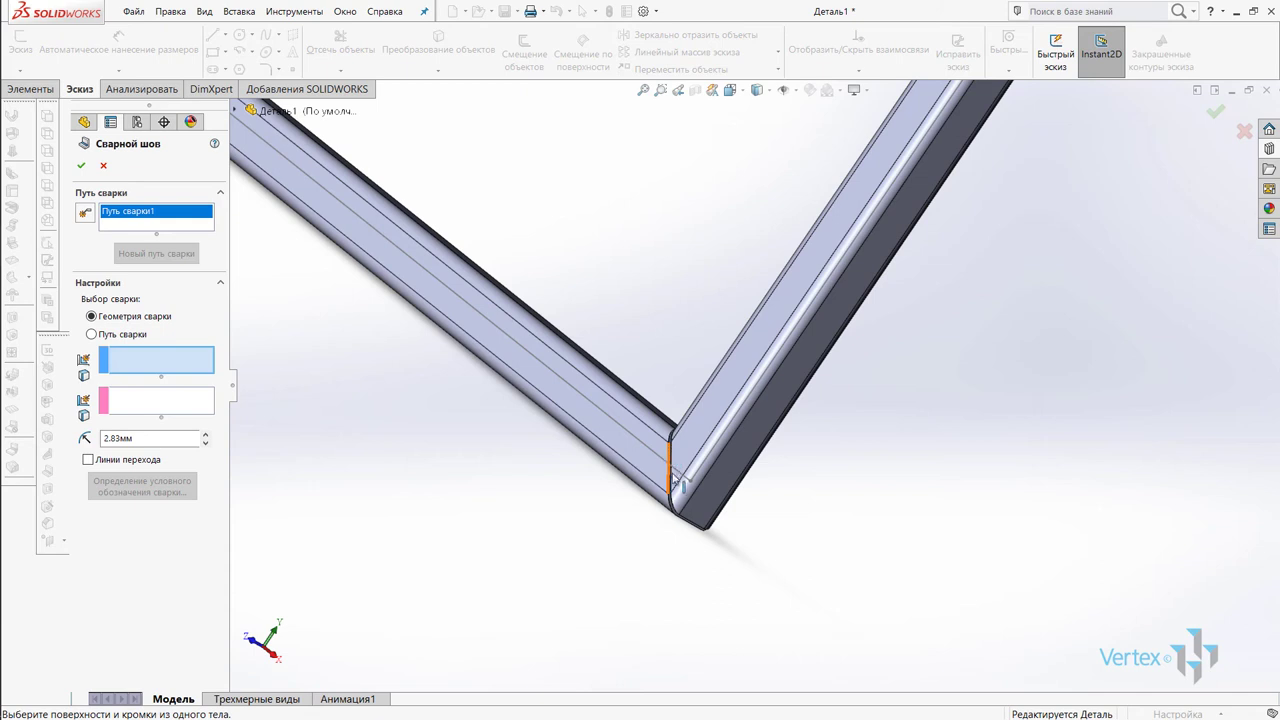
pyautogui.scroll(-2, 673, 480)
pyautogui.scroll(-2, 680, 495)
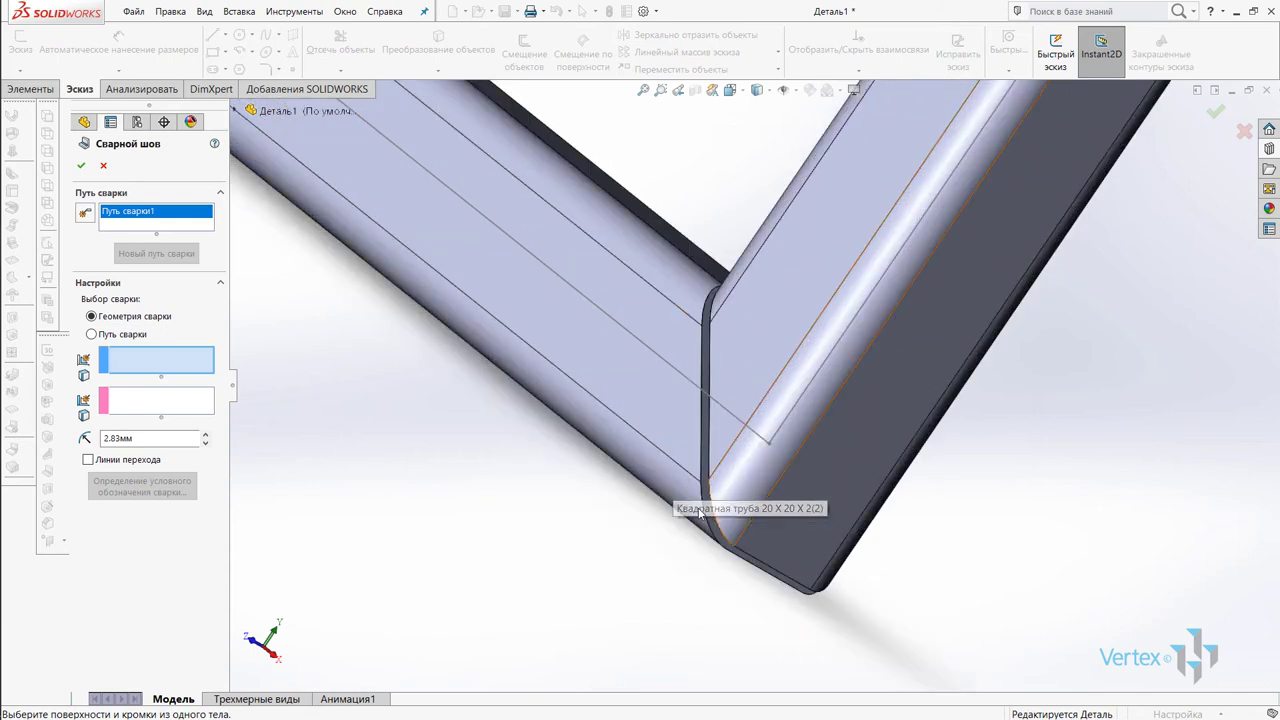
pyautogui.click(707, 508)
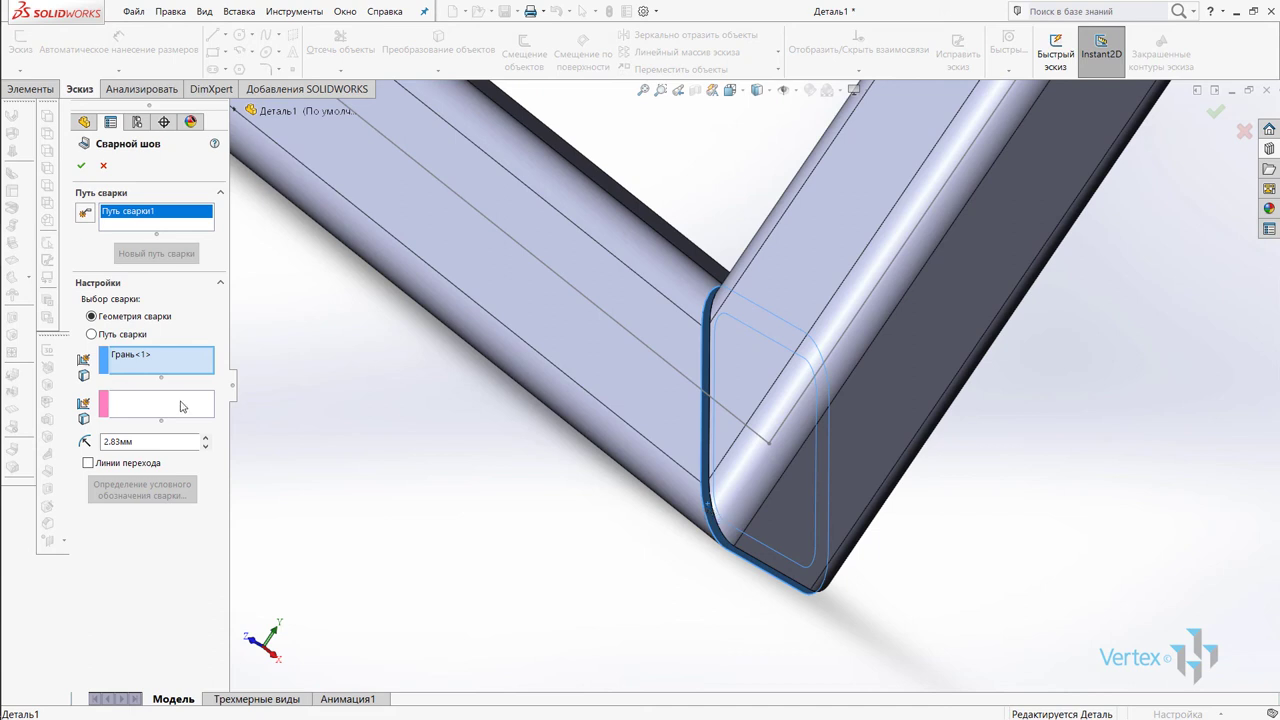
pyautogui.moveTo(821, 397)
pyautogui.mouseDown(button='middle')
pyautogui.moveTo(858, 386)
pyautogui.moveTo(711, 449)
pyautogui.mouseUp(button='middle')
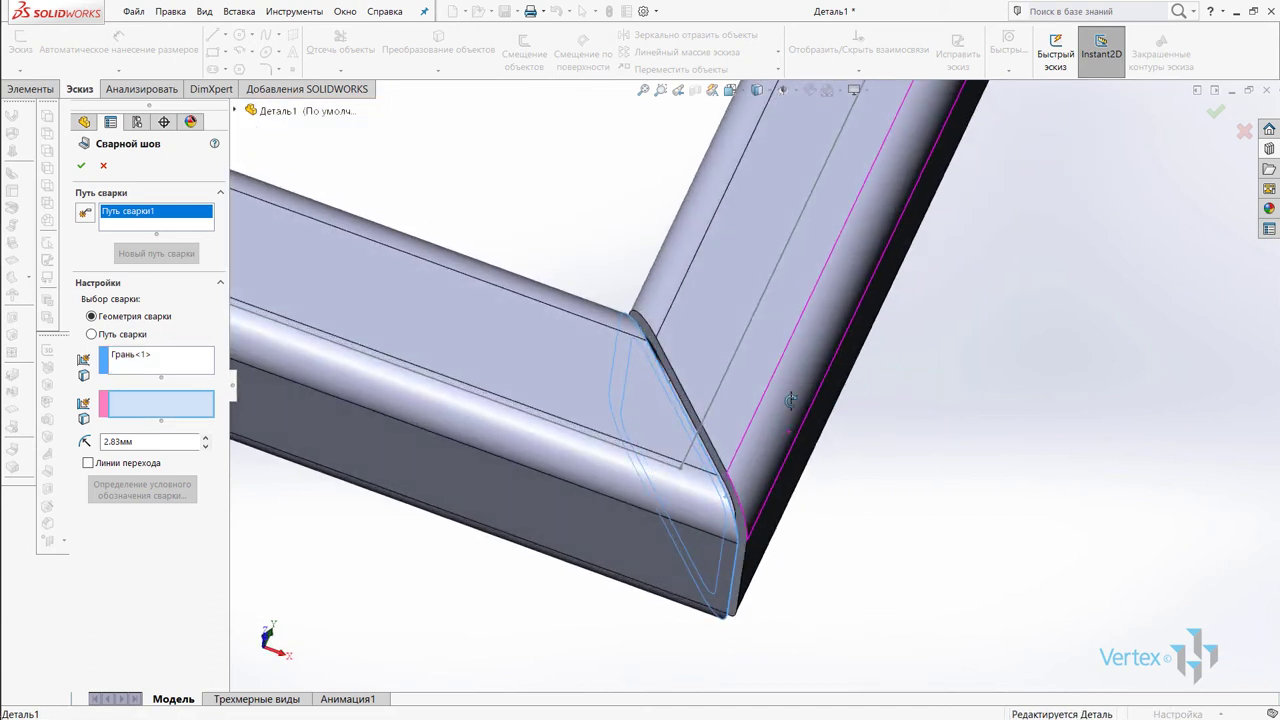
pyautogui.click(711, 449)
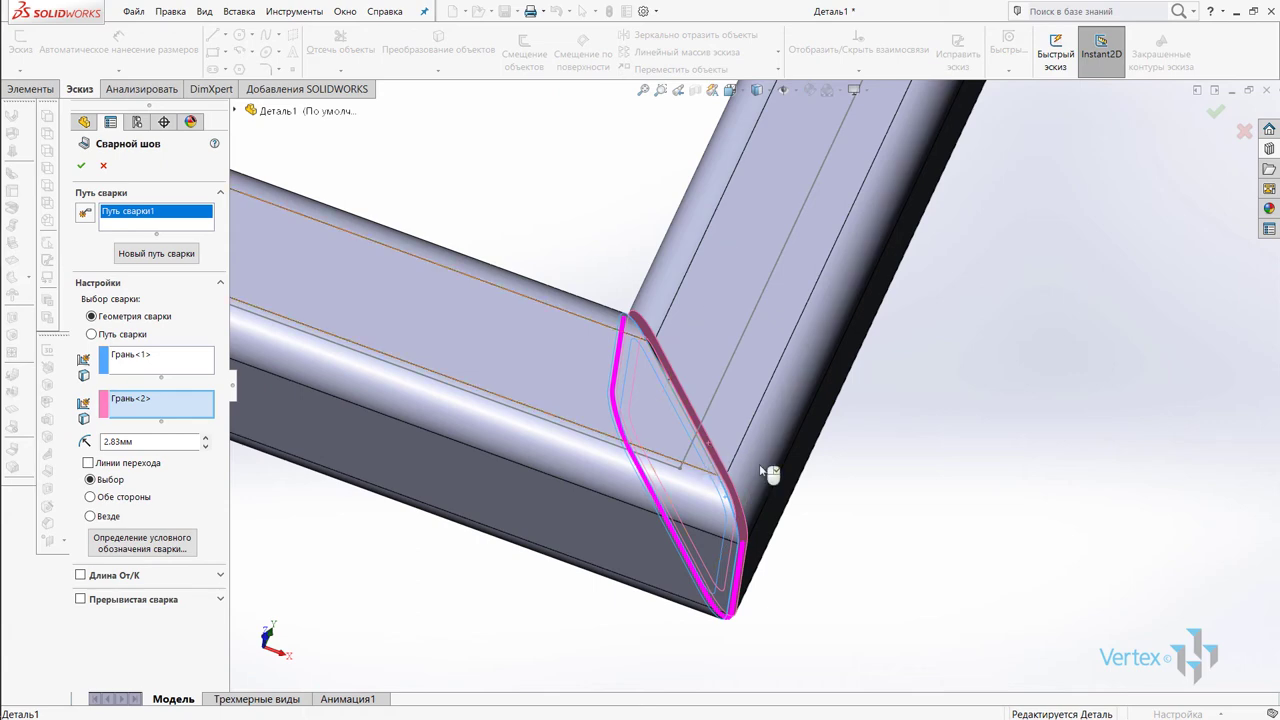
# Step: Set the weld bead size to 3 mm, create it, and expand the weld folder
pyautogui.moveTo(808, 457)
pyautogui.mouseDown(button='middle')
pyautogui.moveTo(720, 297)
pyautogui.moveTo(733, 211)
pyautogui.mouseUp(button='middle')
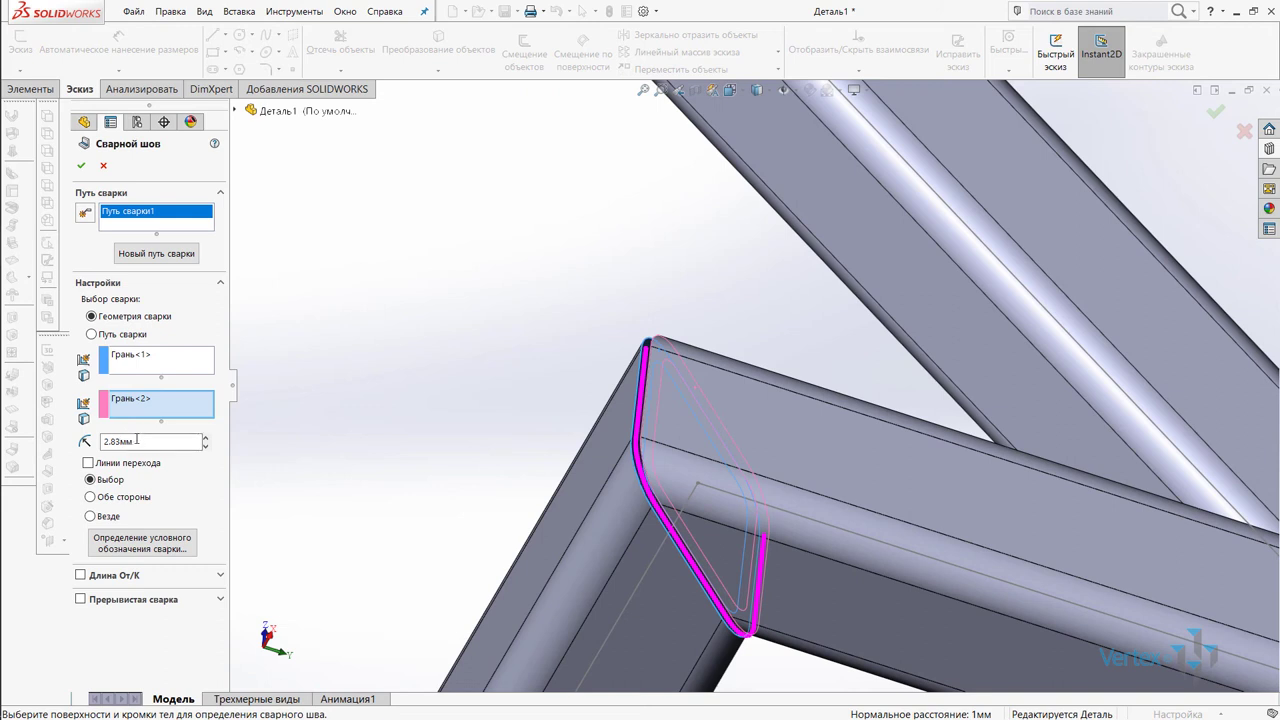
pyautogui.moveTo(136, 440); pyautogui.dragTo(75, 433)
pyautogui.click(82, 165)
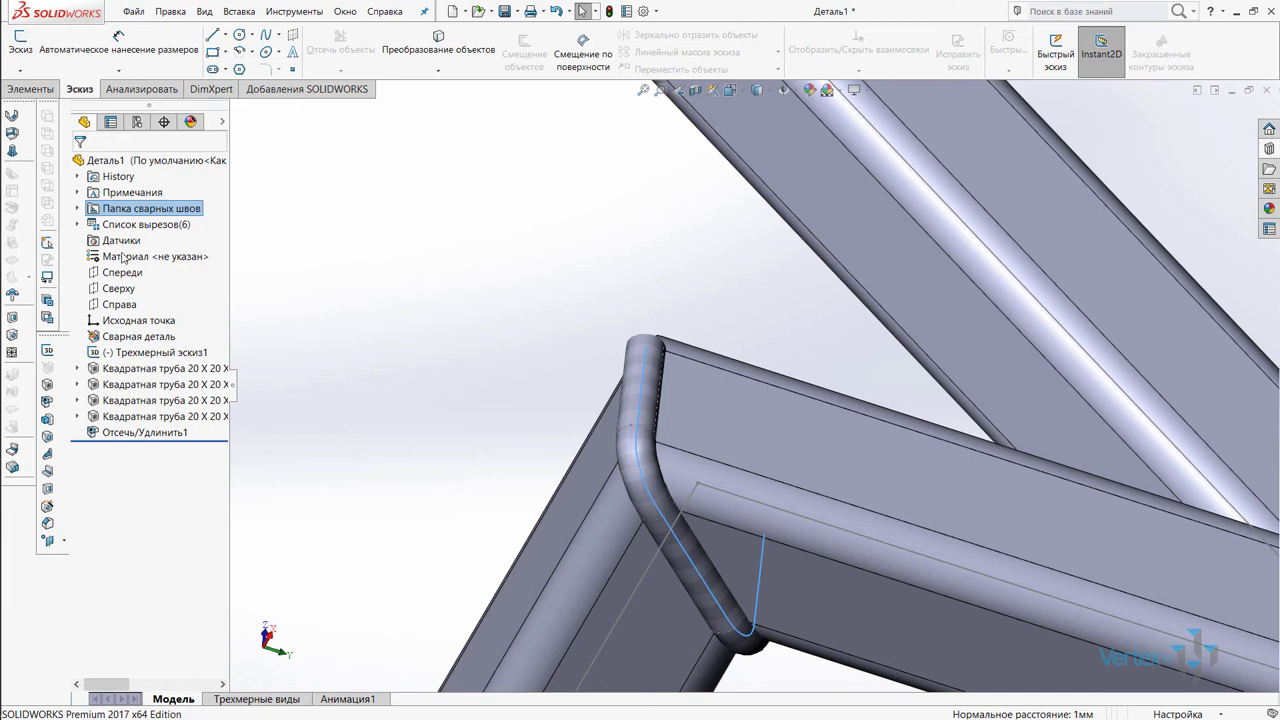
pyautogui.doubleClick(122, 208)
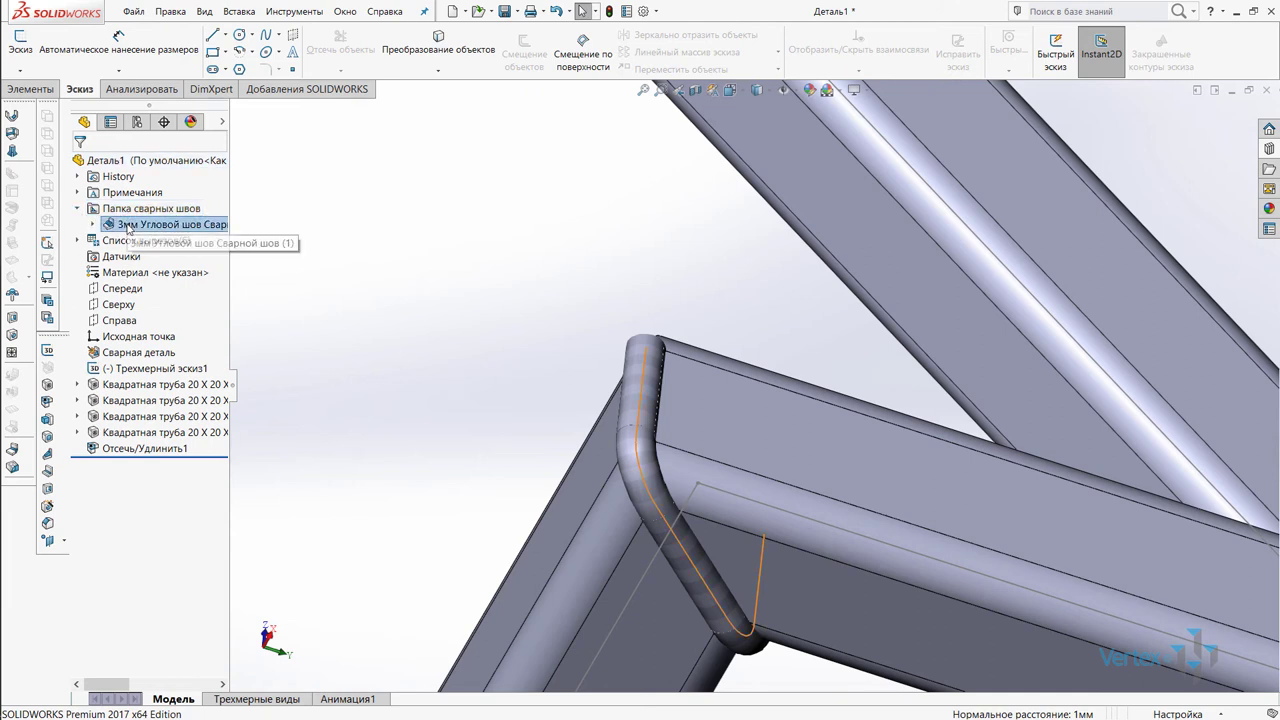
pyautogui.rightClick(127, 226)
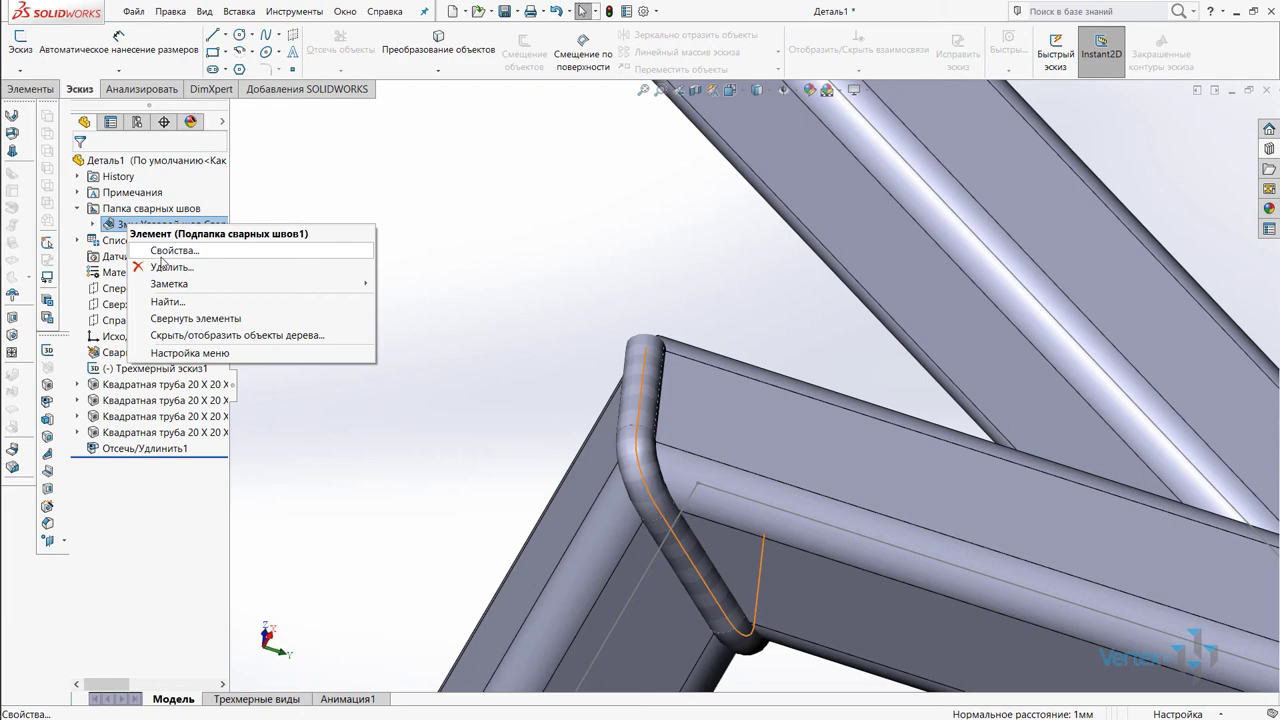
pyautogui.click(162, 251)
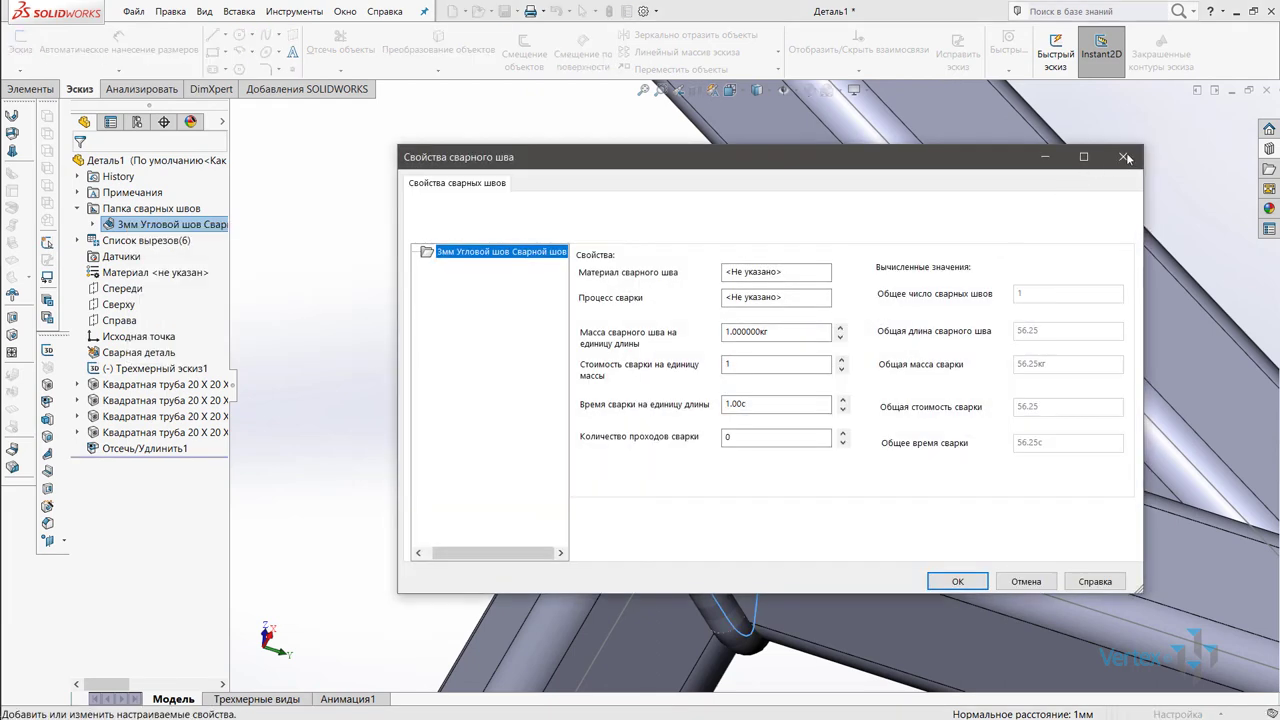
pyautogui.click(1123, 157)
pyautogui.scroll(5, 789, 280)
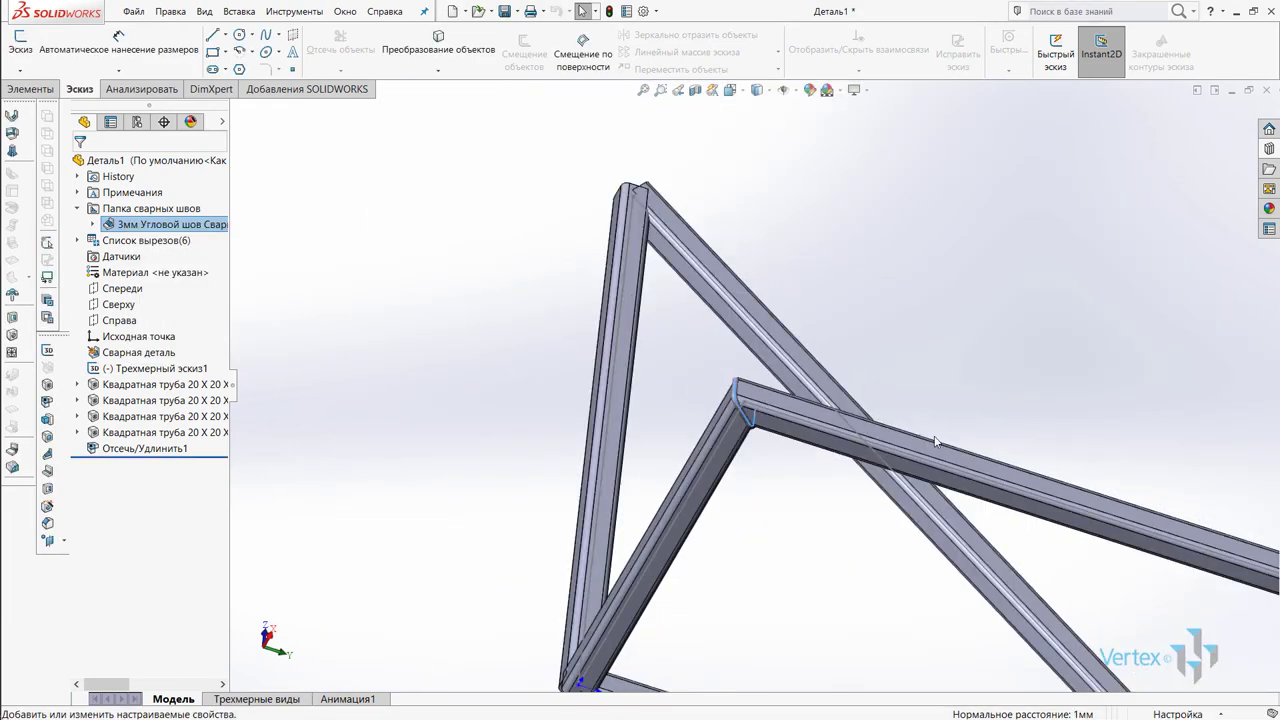
pyautogui.keyDown('ctrl'); pyautogui.moveTo(936, 441); pyautogui.dragTo(909, 394, button='middle'); pyautogui.keyUp('ctrl')
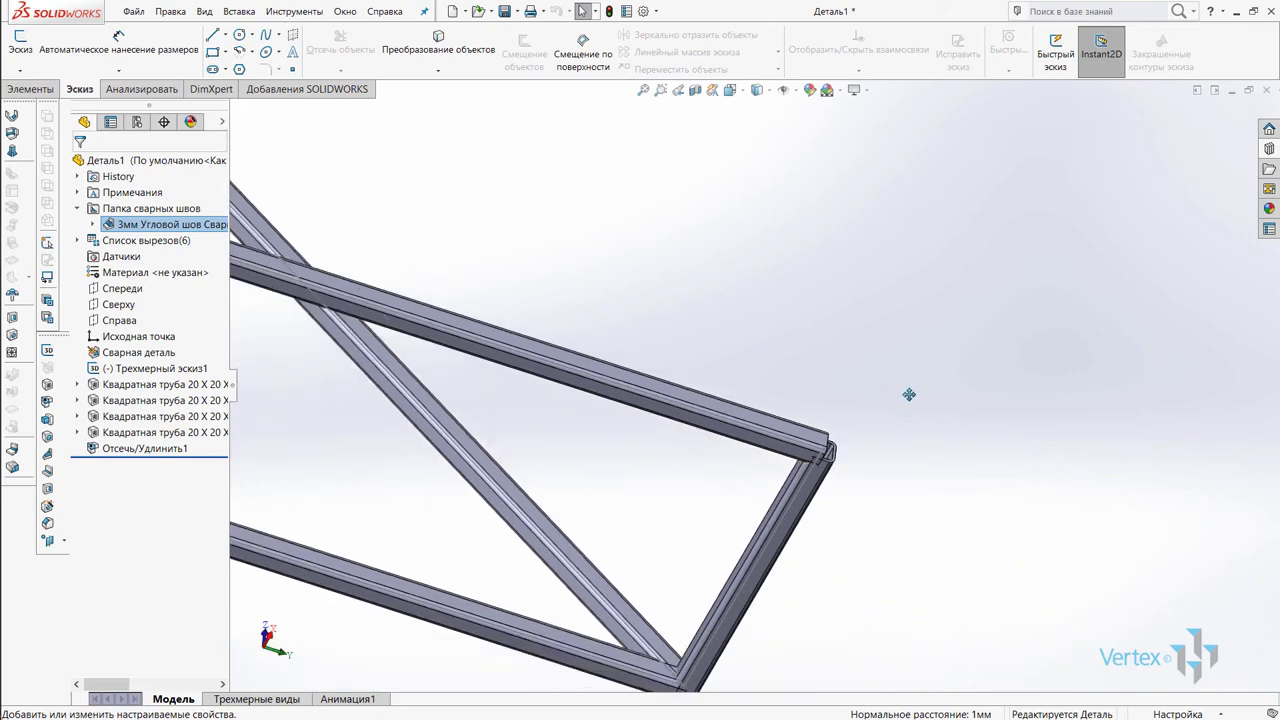
pyautogui.scroll(-2, 865, 380)
pyautogui.scroll(-3, 785, 352)
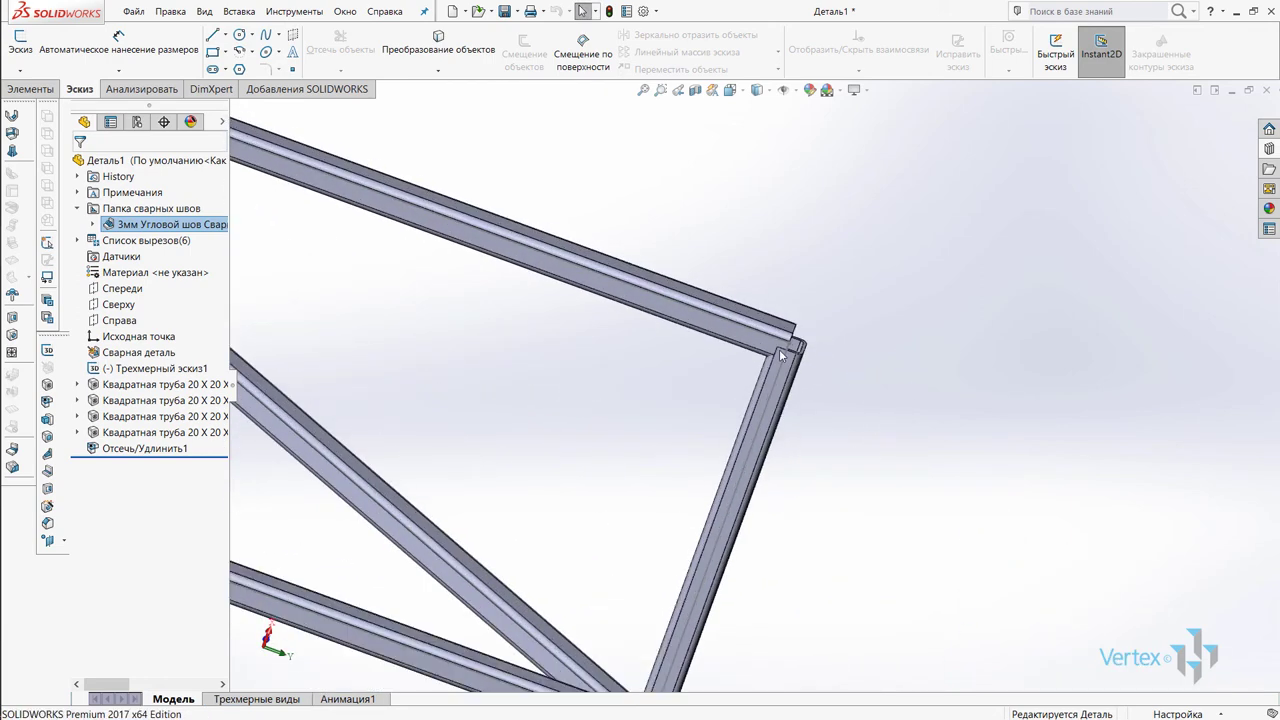
pyautogui.scroll(-2, 781, 354)
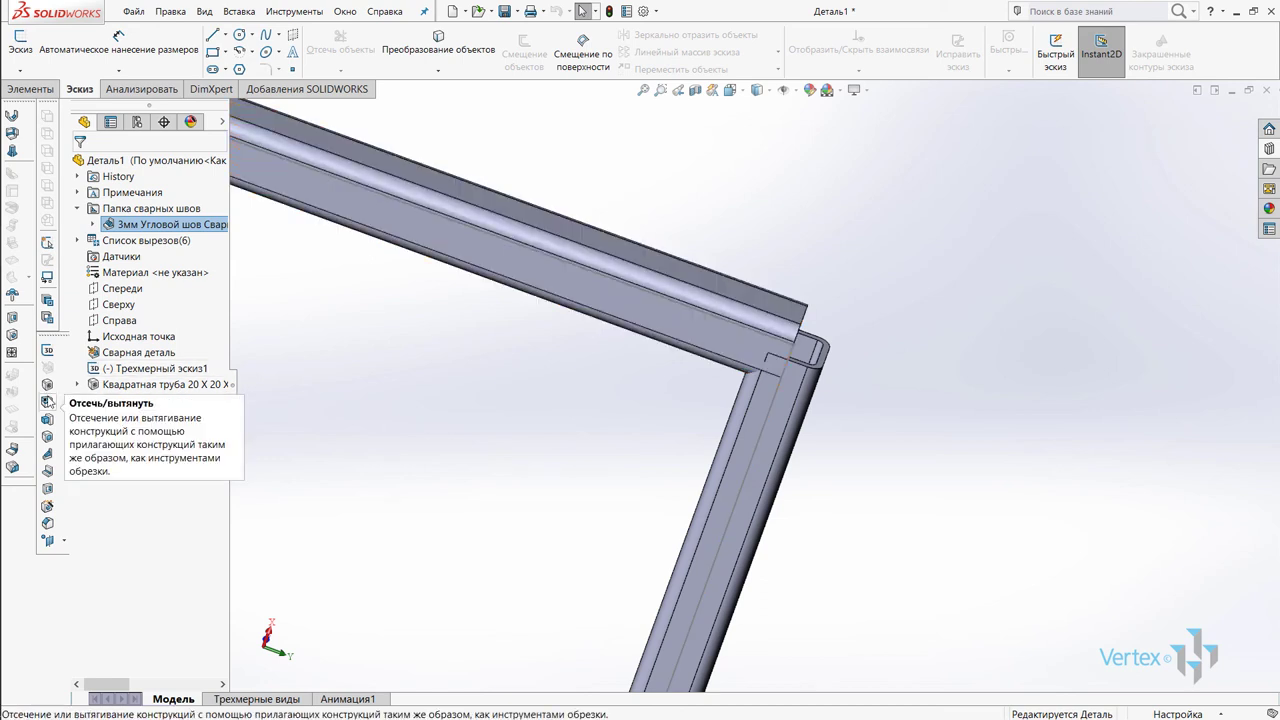
# Step: End-butt trim the top tube against the vertical tube at the upper-right corner, keeping the 1 mm gap
pyautogui.click(47, 401)
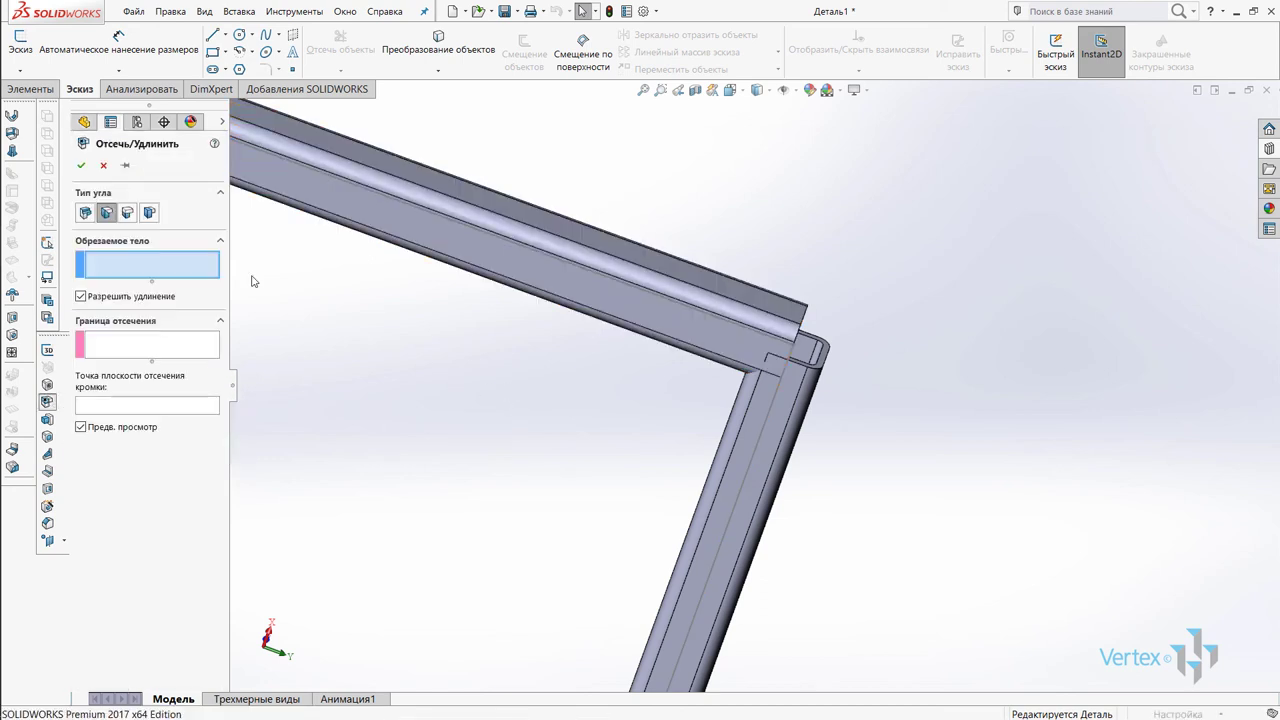
pyautogui.click(149, 213)
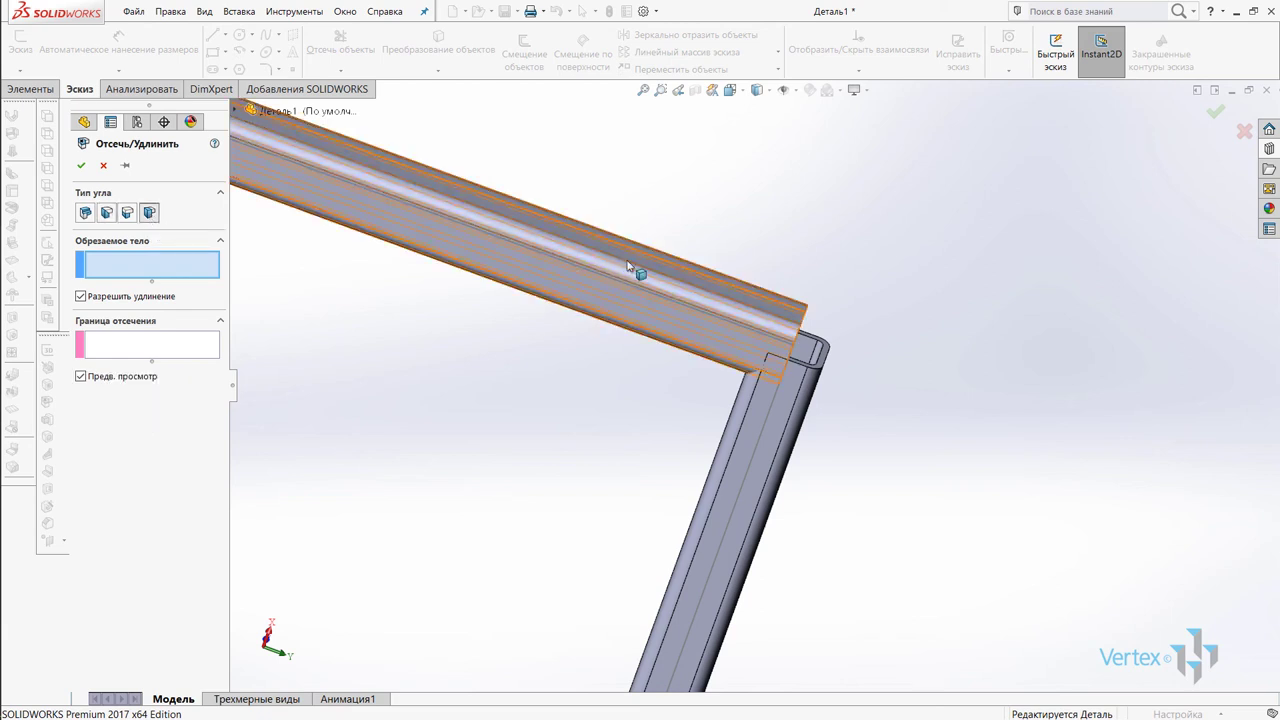
pyautogui.click(740, 288)
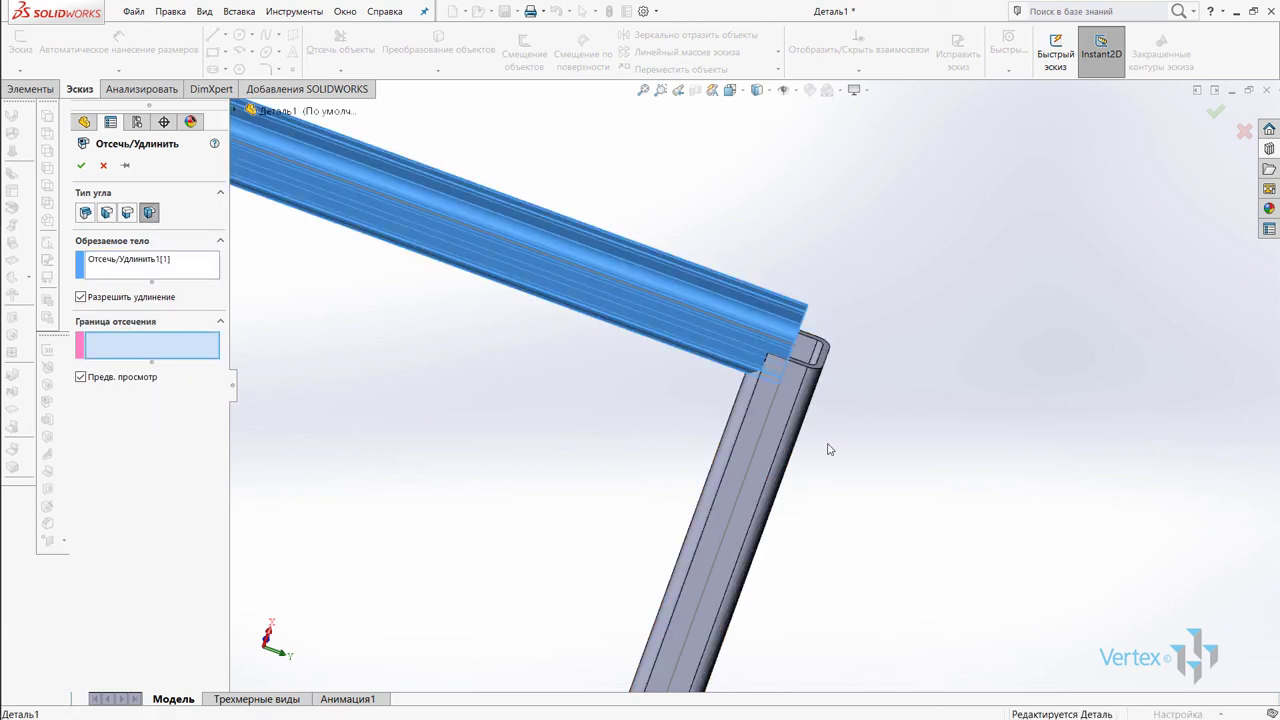
pyautogui.moveTo(828, 446); pyautogui.dragTo(813, 410, button='middle')
pyautogui.click(813, 410)
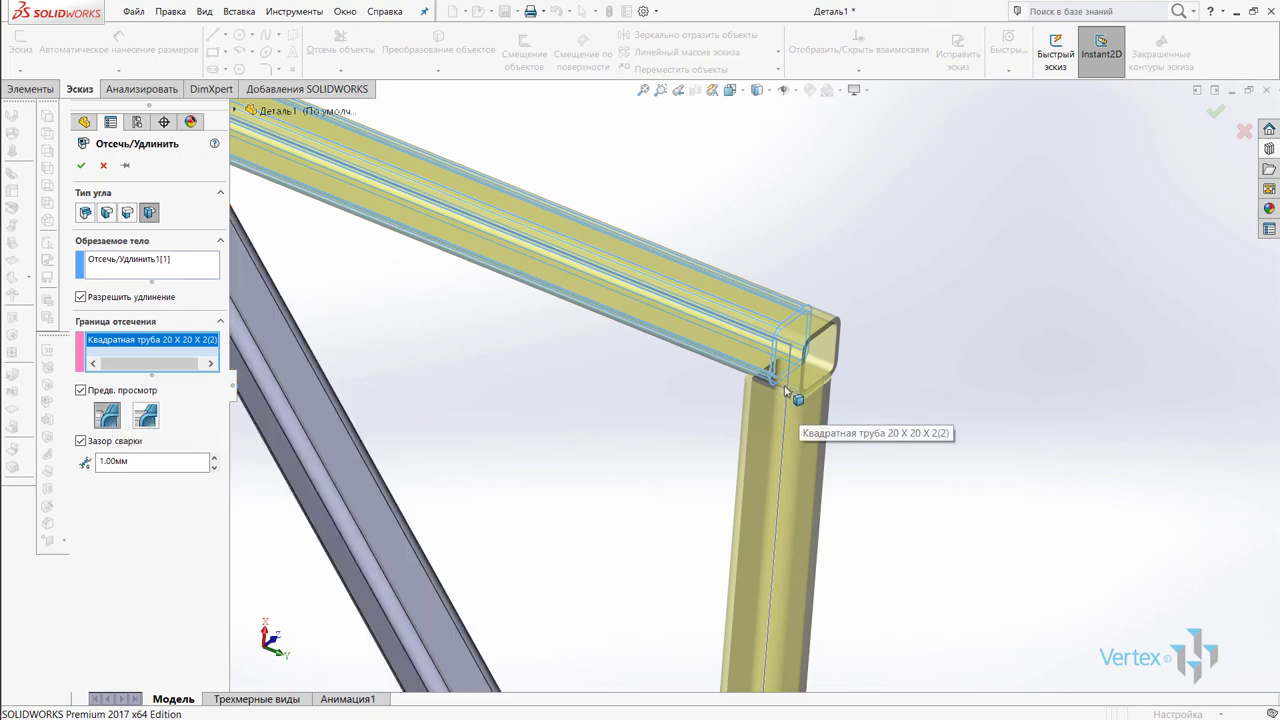
pyautogui.scroll(3, 663, 309)
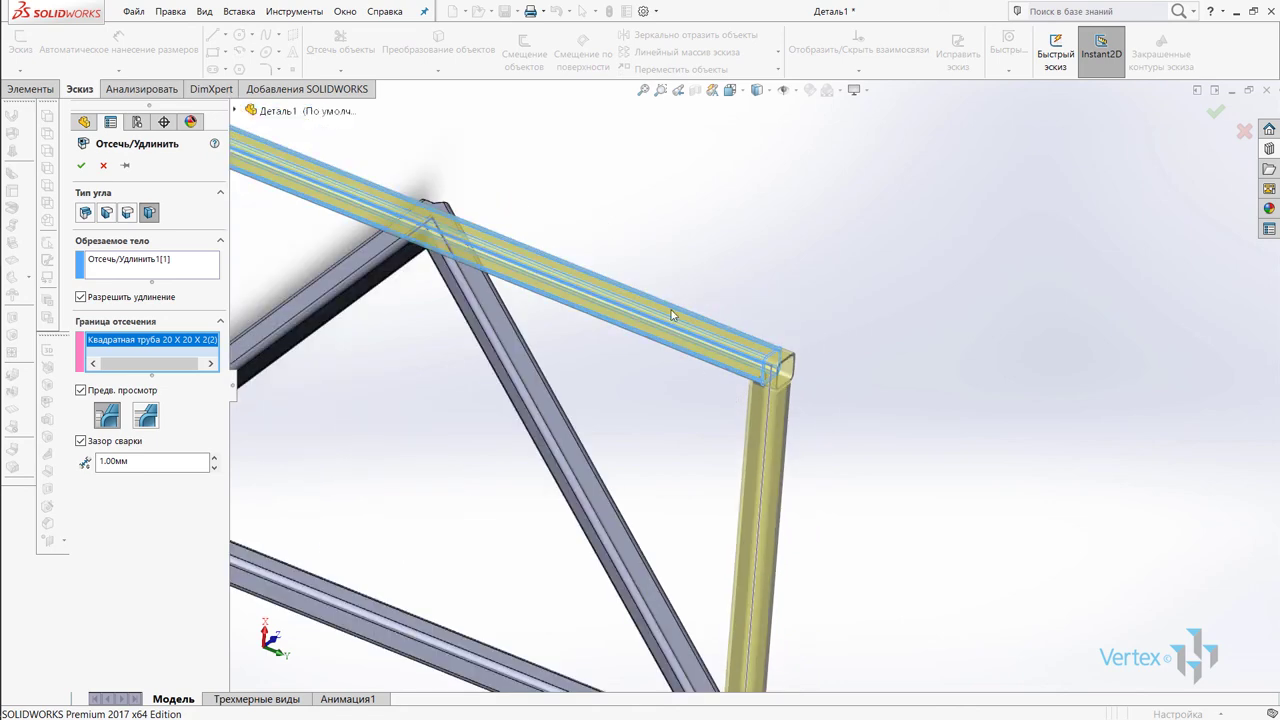
pyautogui.moveTo(663, 309)
pyautogui.mouseDown(button='middle')
pyautogui.moveTo(709, 371)
pyautogui.moveTo(282, 295)
pyautogui.moveTo(144, 177)
pyautogui.mouseUp(button='middle')
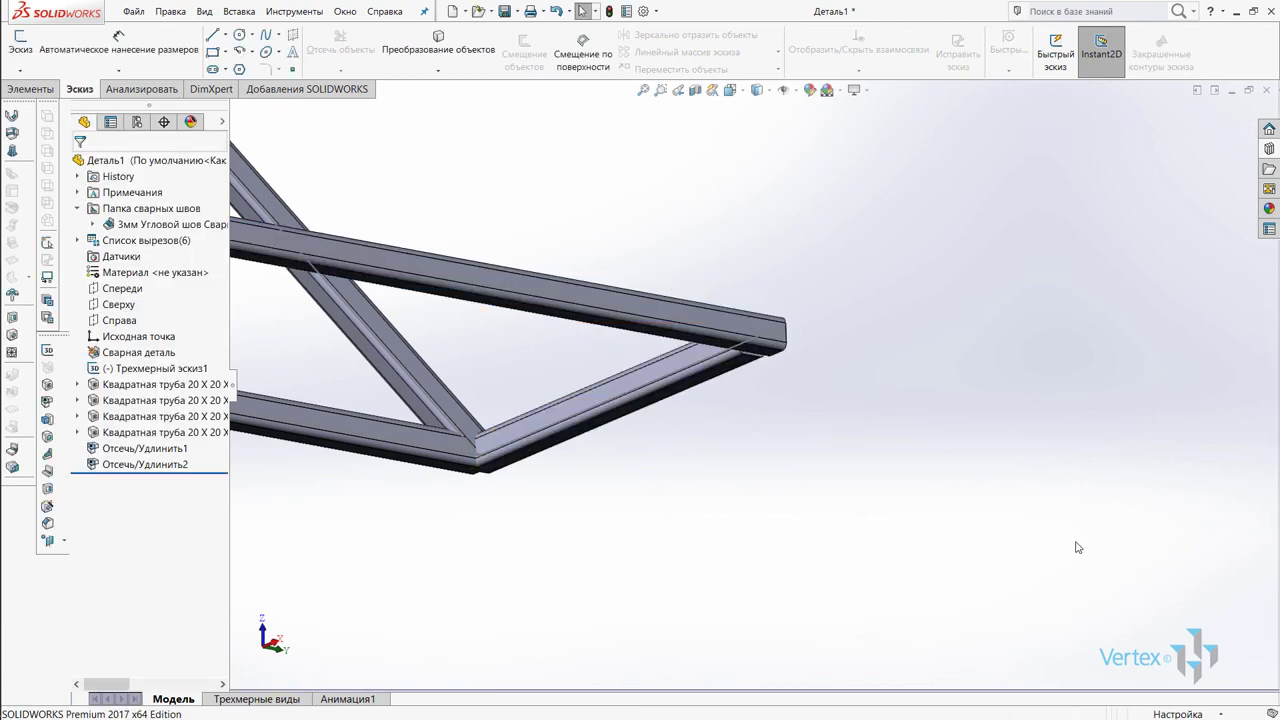
pyautogui.scroll(-3, 763, 349)
# Step: Trim the top tube against the left vertical tube with the fourth corner type, discarding the wrongly picked left tube
pyautogui.hotkey('ctrl', '1')
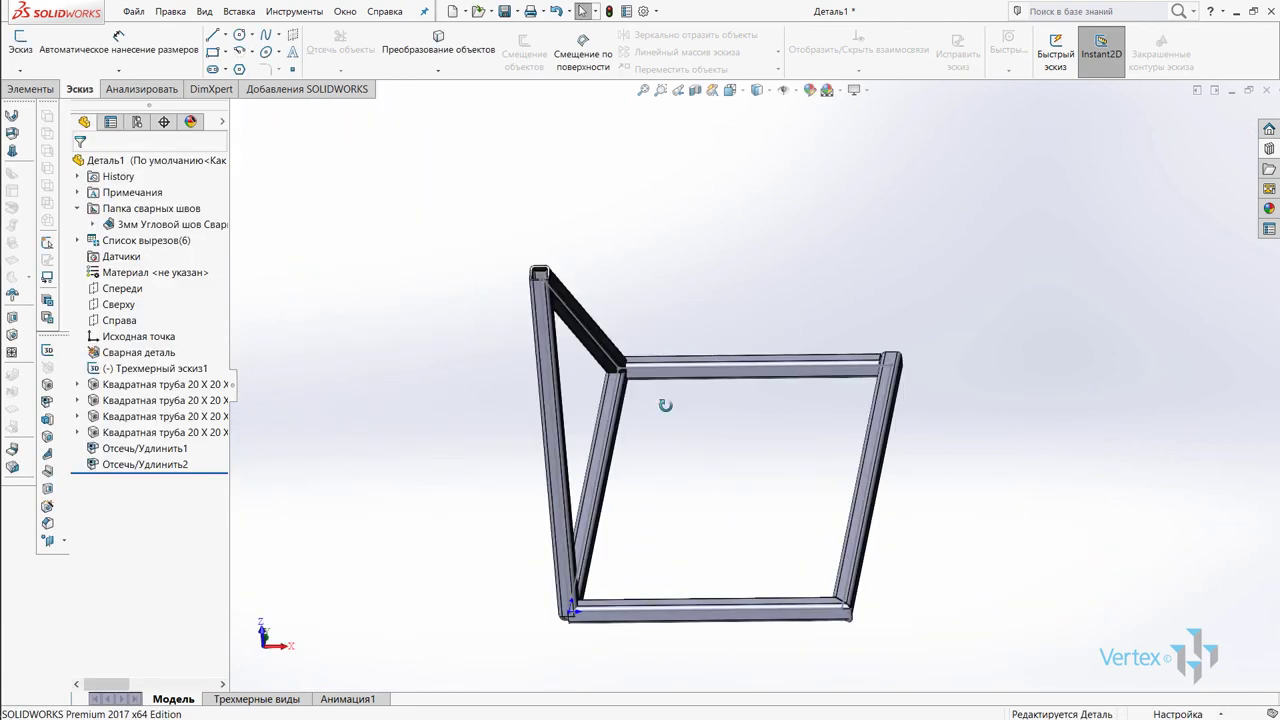
pyautogui.moveTo(553, 362); pyautogui.dragTo(346, 306, button='middle')
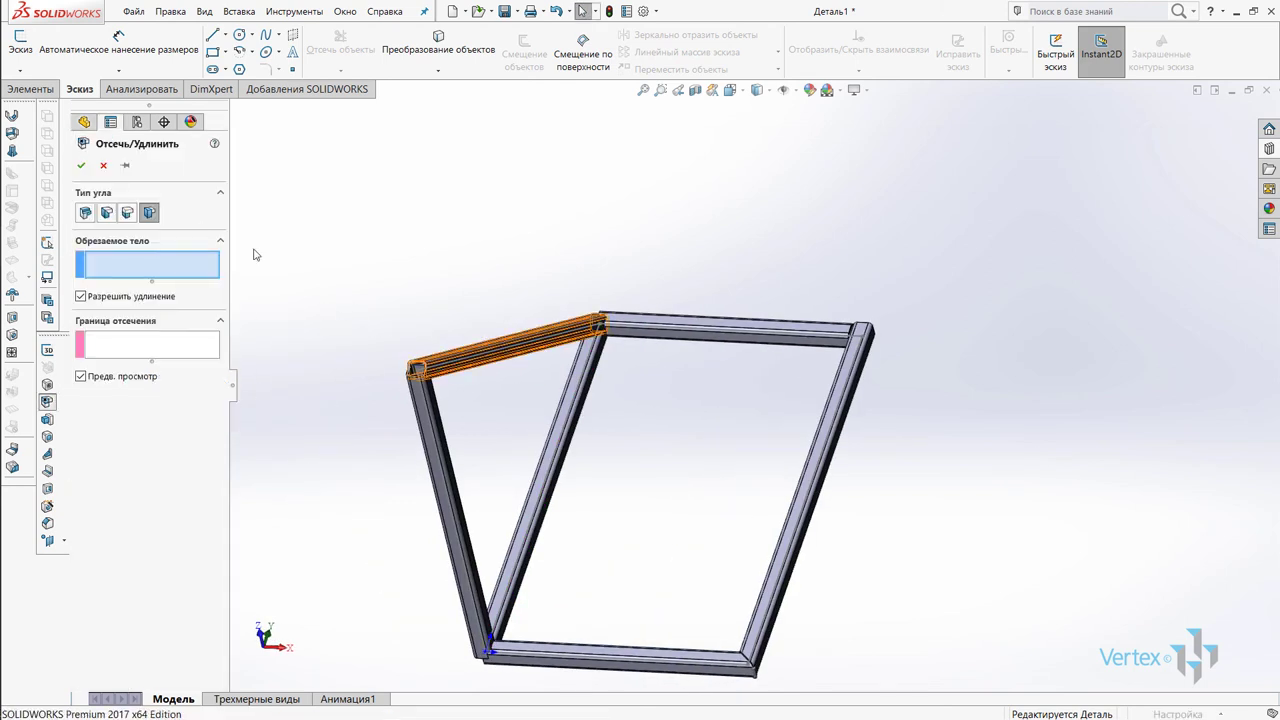
pyautogui.click(432, 402)
pyautogui.scroll(-2, 445, 368)
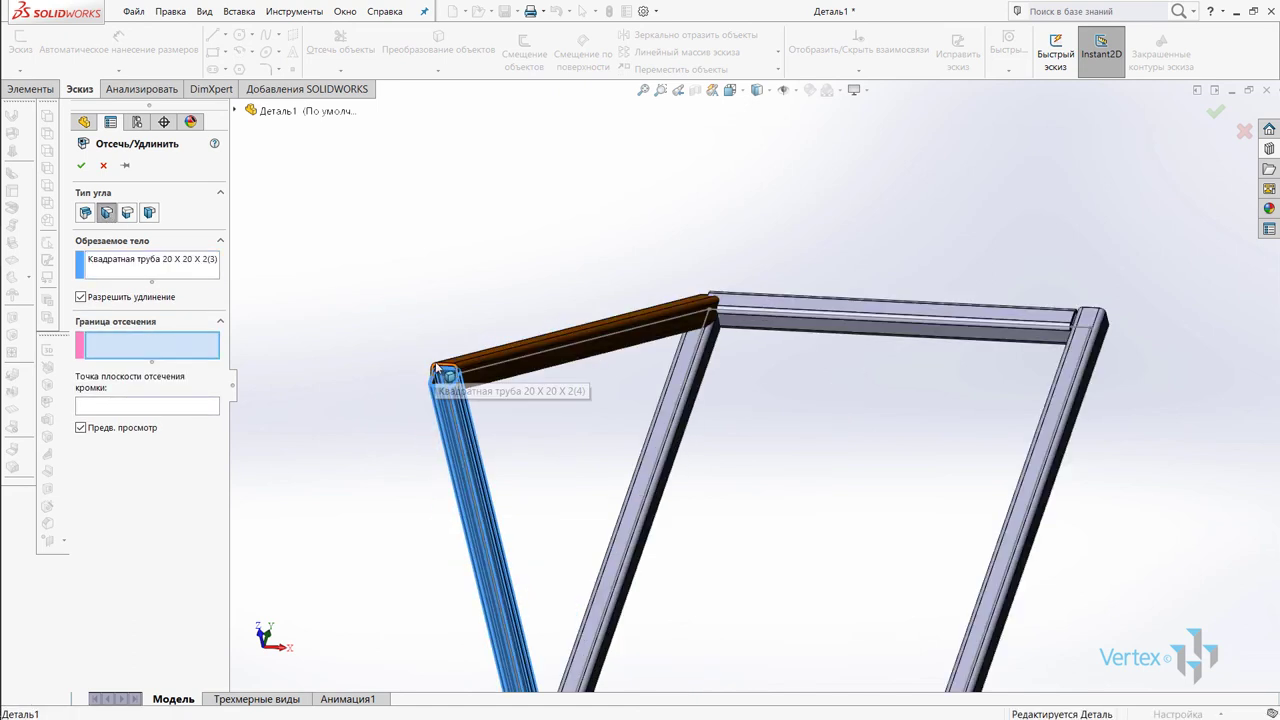
pyautogui.rightClick(134, 263)
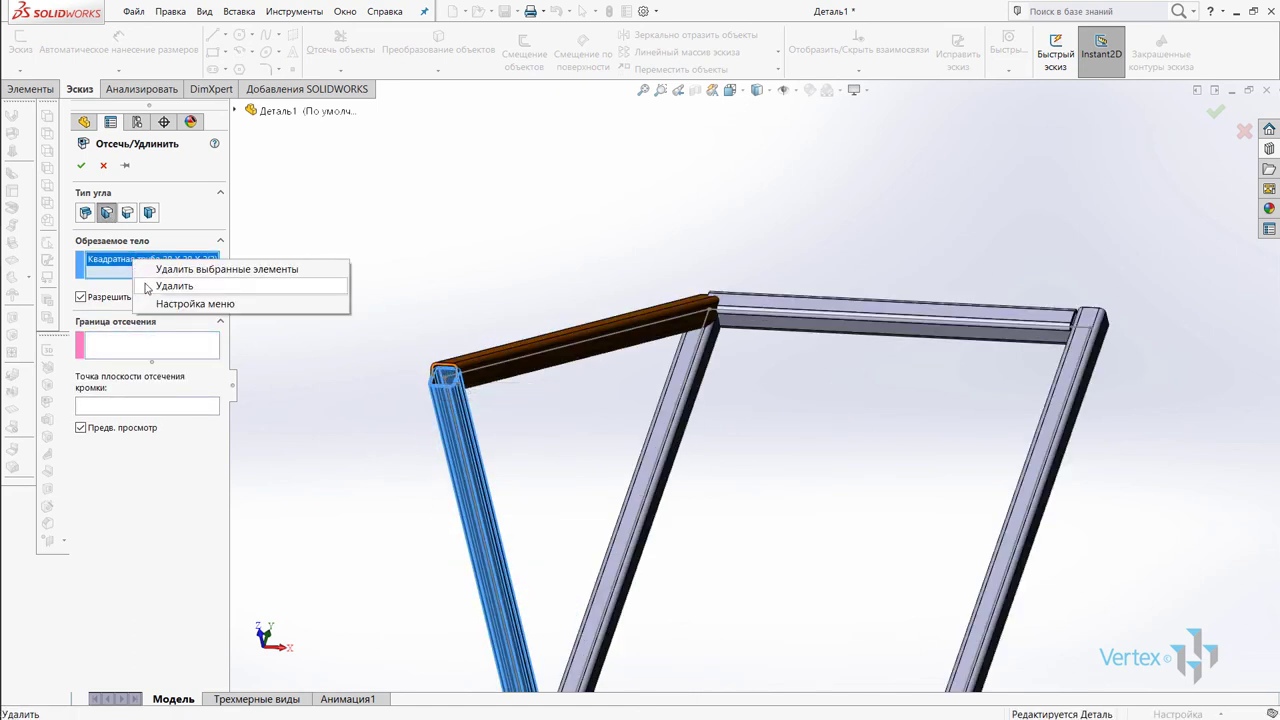
pyautogui.click(142, 286)
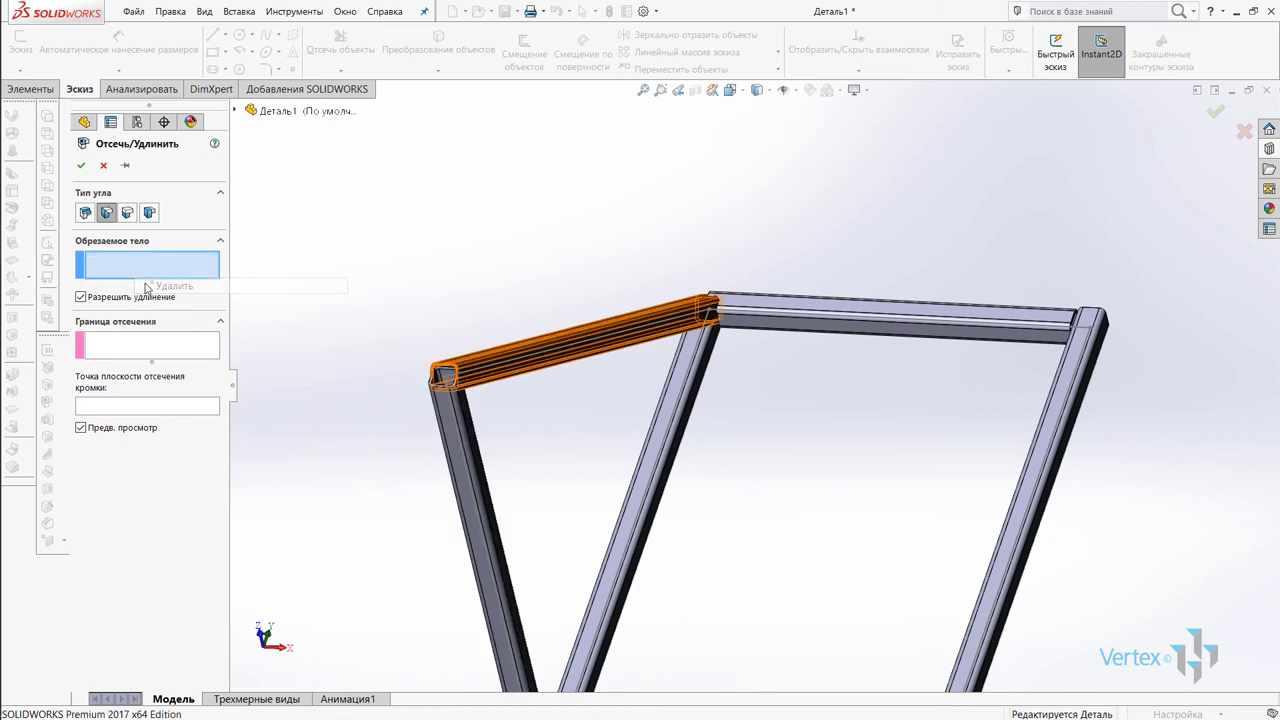
pyautogui.click(497, 362)
pyautogui.click(446, 420)
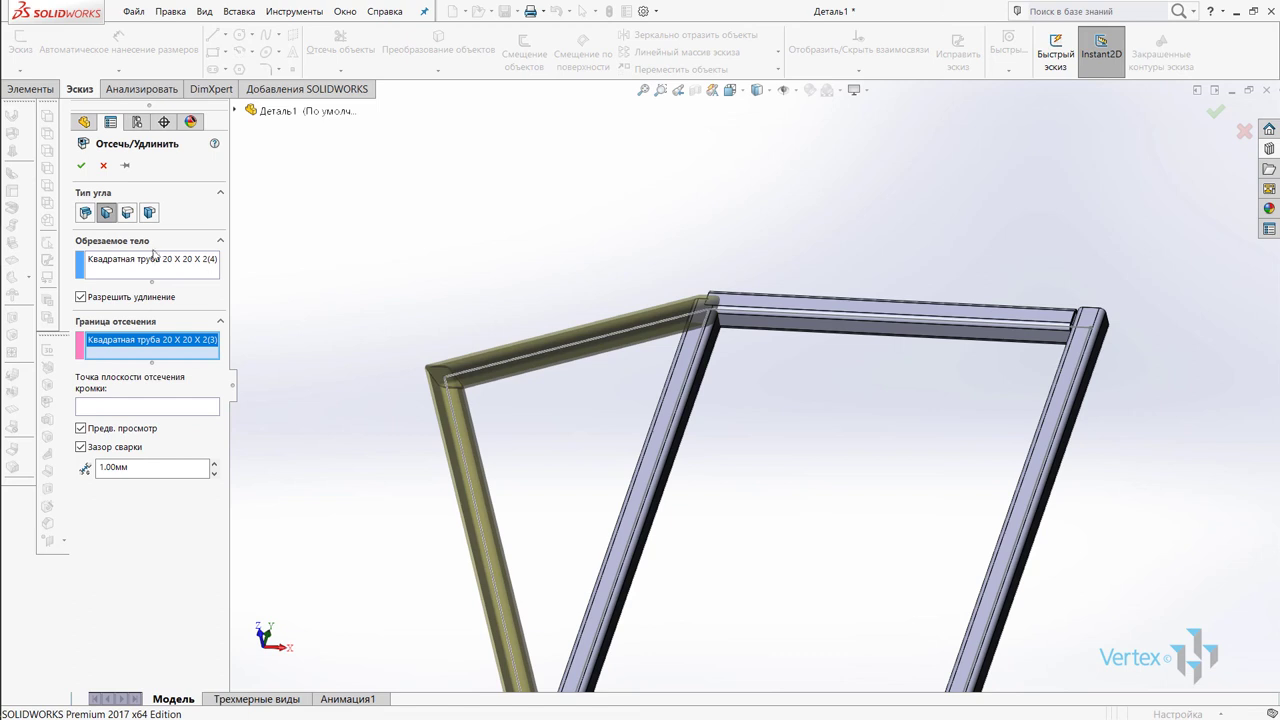
pyautogui.click(149, 212)
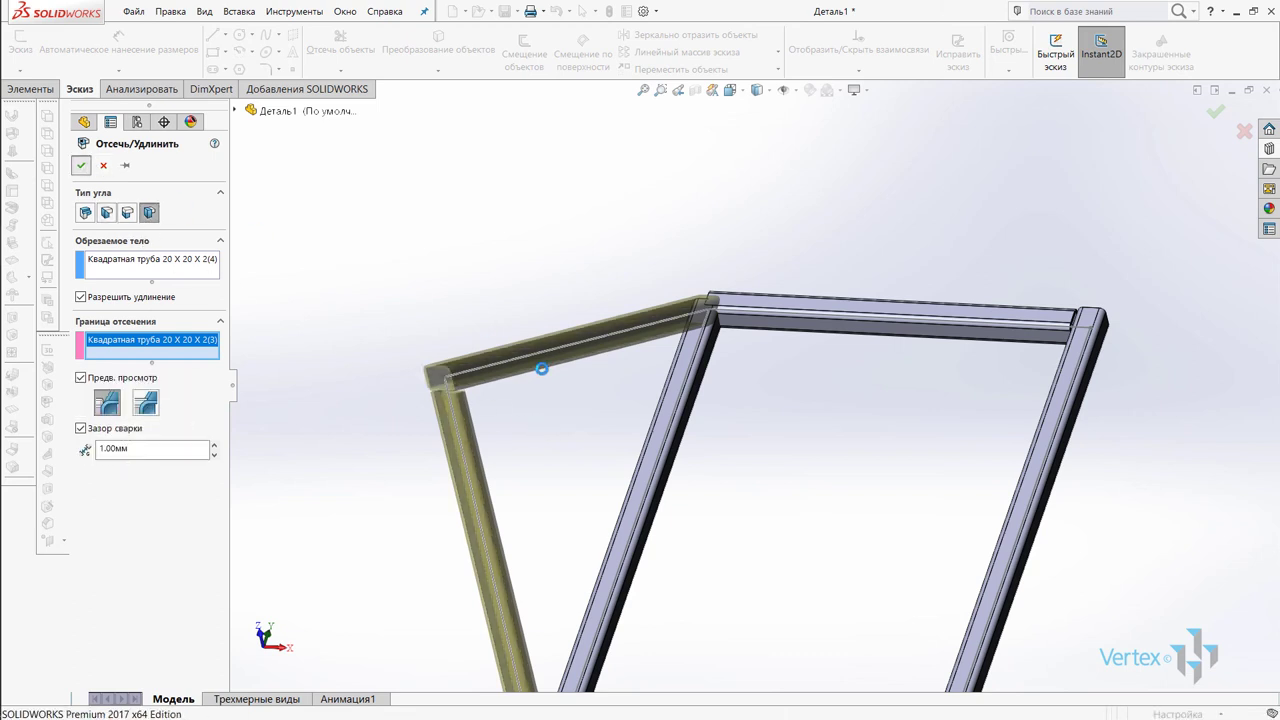
pyautogui.press('Return')
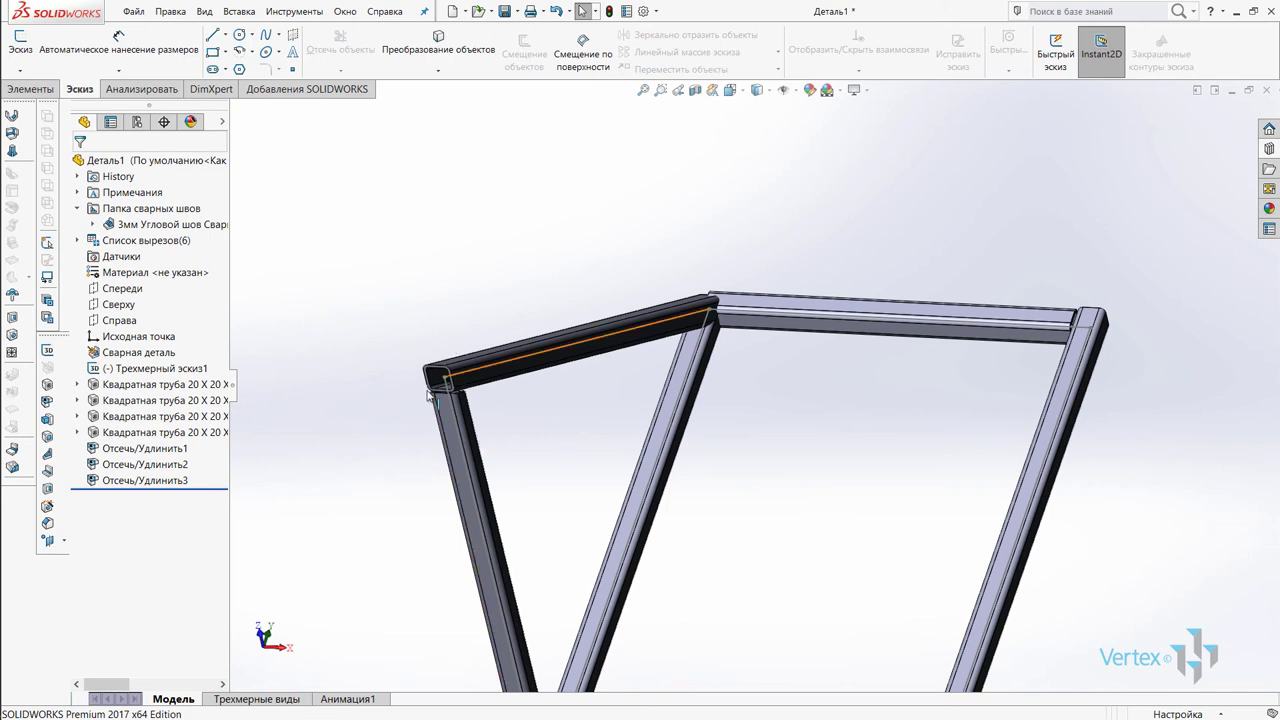
pyautogui.scroll(2, 410, 395)
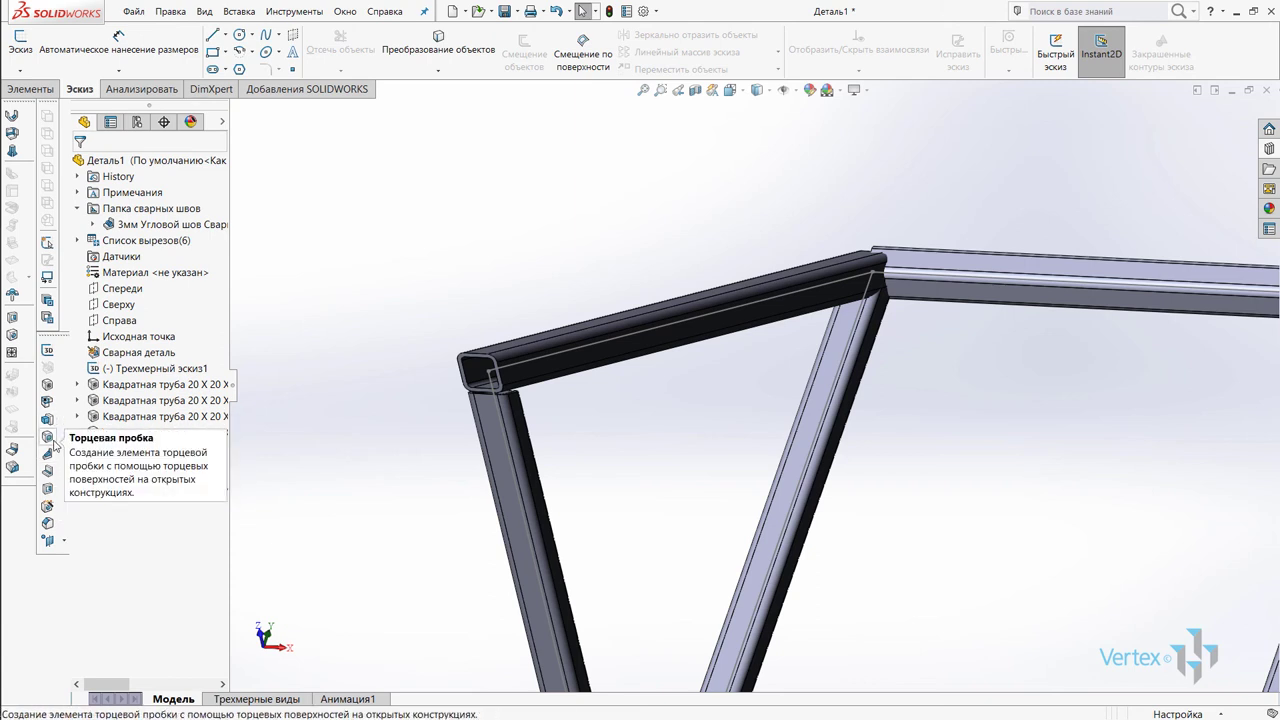
# Step: Close the open top tube end with a 5.00 mm inward end cap at 0.5 offset
pyautogui.click(54, 443)
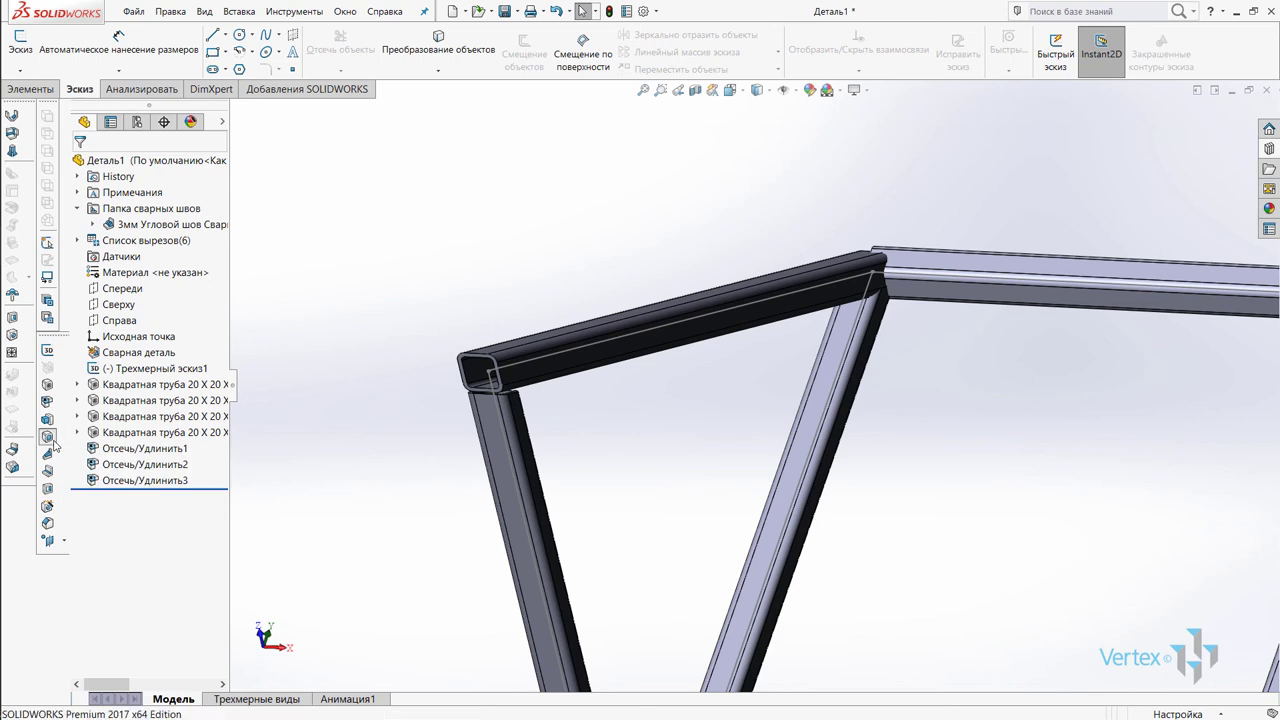
pyautogui.click(477, 372)
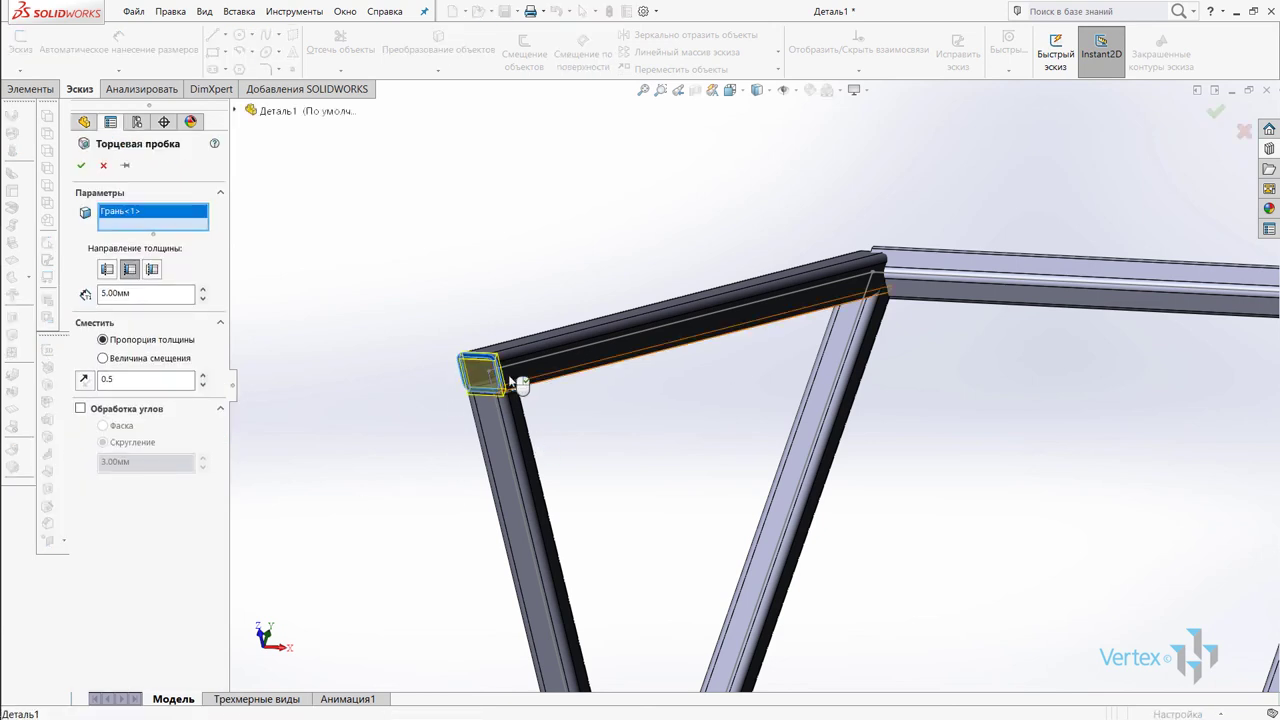
pyautogui.moveTo(543, 430)
pyautogui.mouseDown(button='middle')
pyautogui.moveTo(486, 362)
pyautogui.moveTo(507, 383)
pyautogui.mouseUp(button='middle')
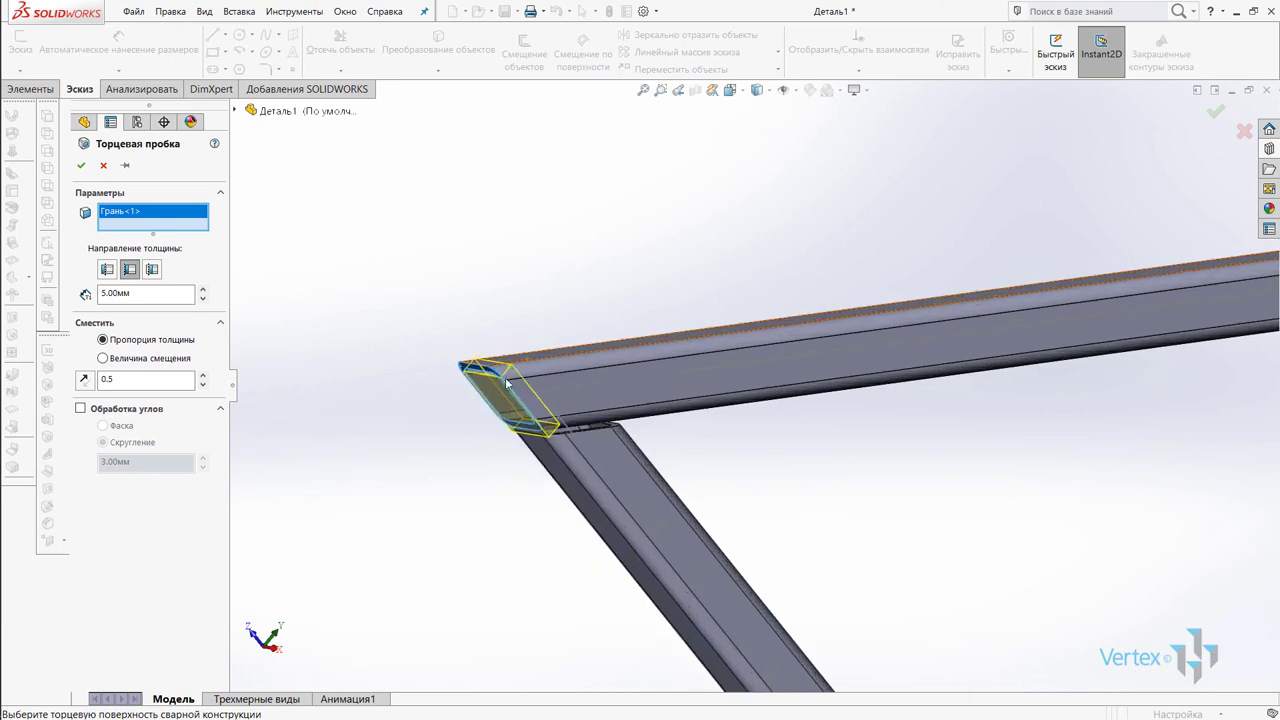
pyautogui.scroll(-3, 510, 387)
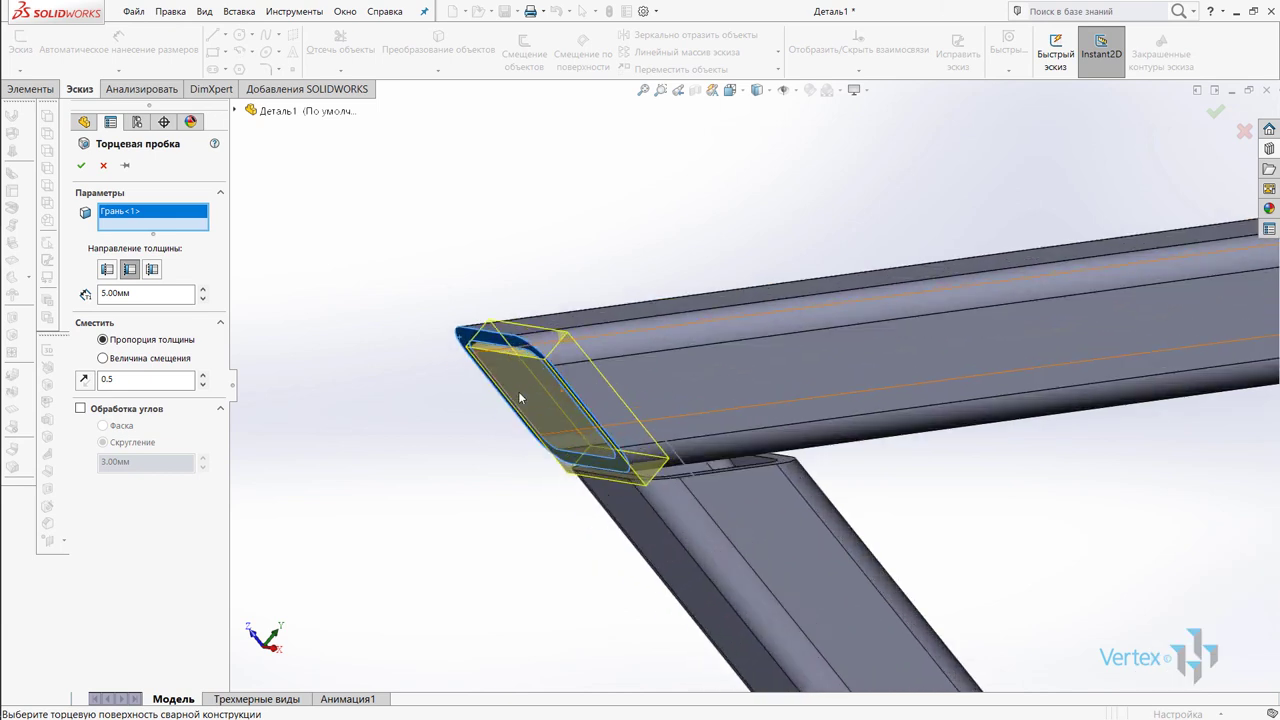
pyautogui.click(107, 270)
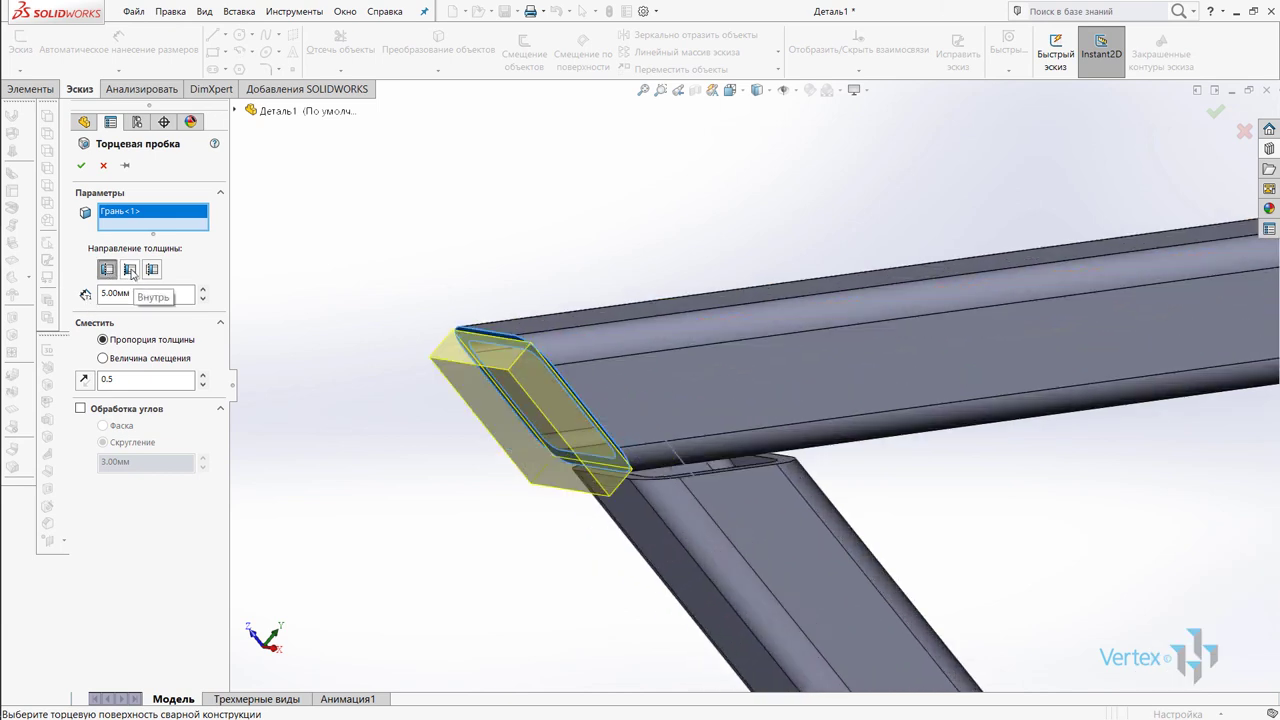
pyautogui.click(130, 270)
pyautogui.click(152, 269)
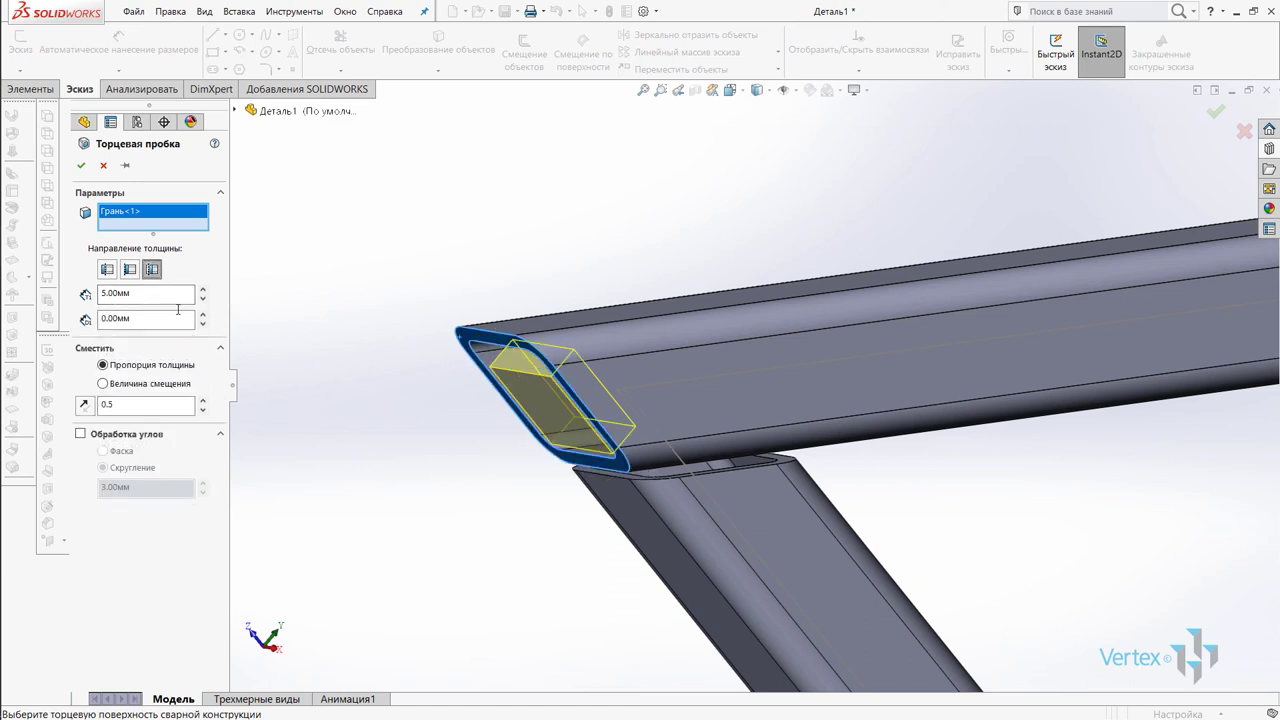
pyautogui.click(137, 290)
pyautogui.moveTo(110, 293); pyautogui.dragTo(163, 297)
pyautogui.click(133, 398)
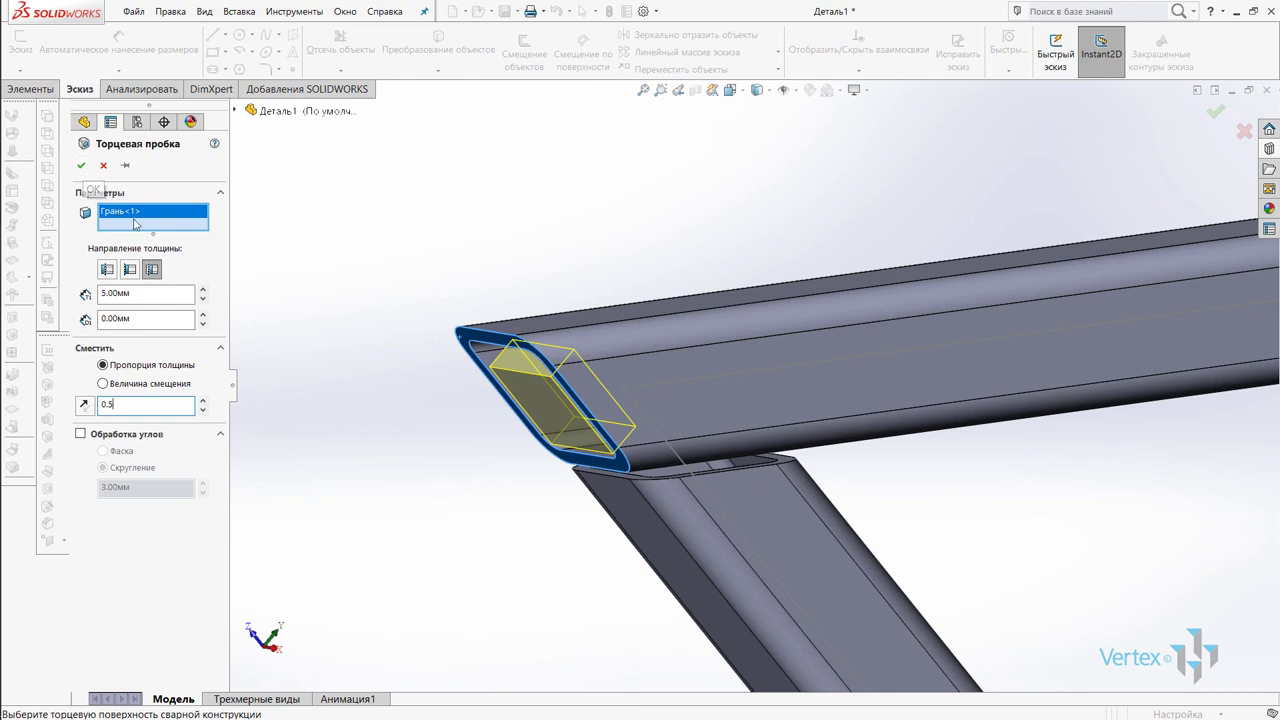
pyautogui.click(130, 270)
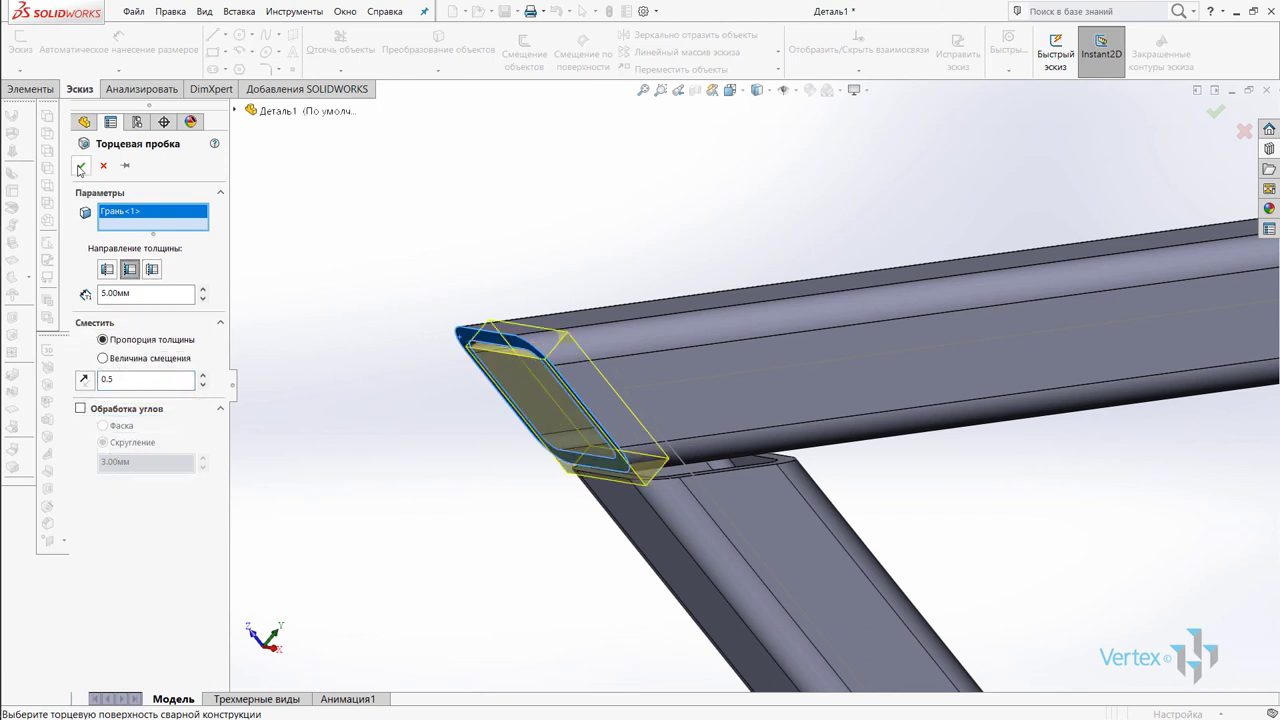
pyautogui.press('Return')
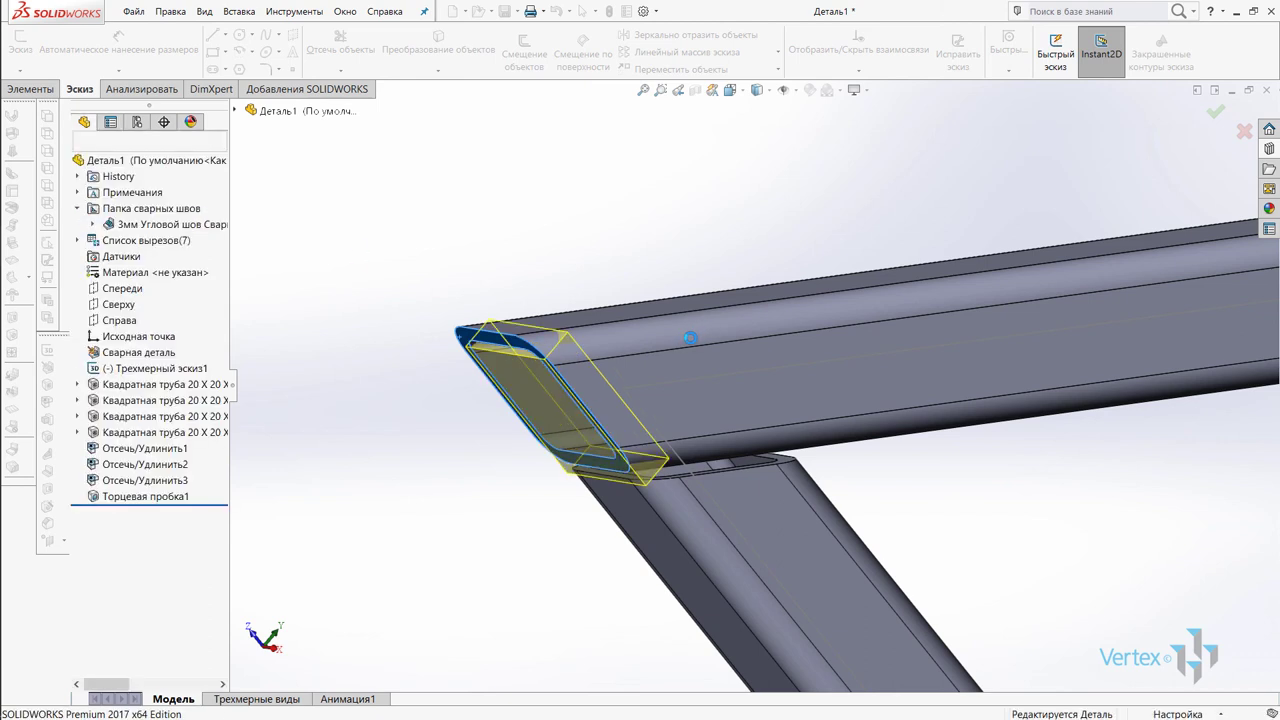
pyautogui.scroll(3, 690, 343)
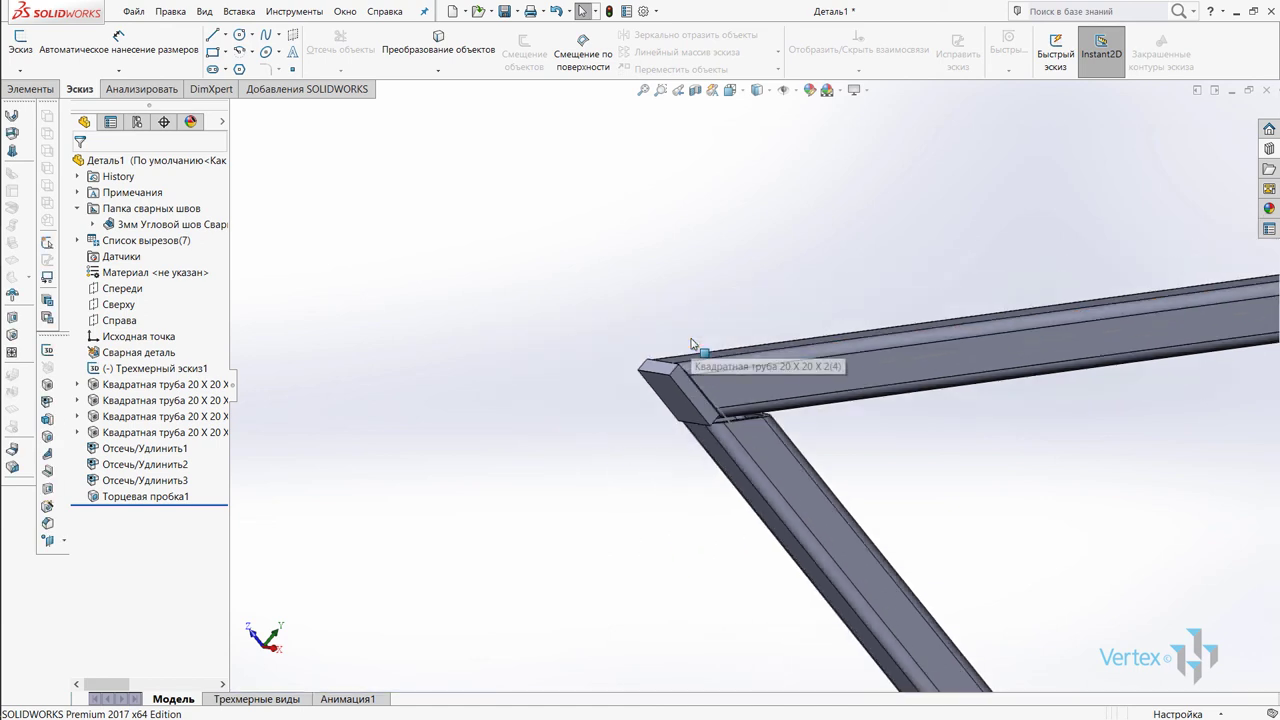
pyautogui.scroll(2, 691, 345)
pyautogui.scroll(1, 691, 345)
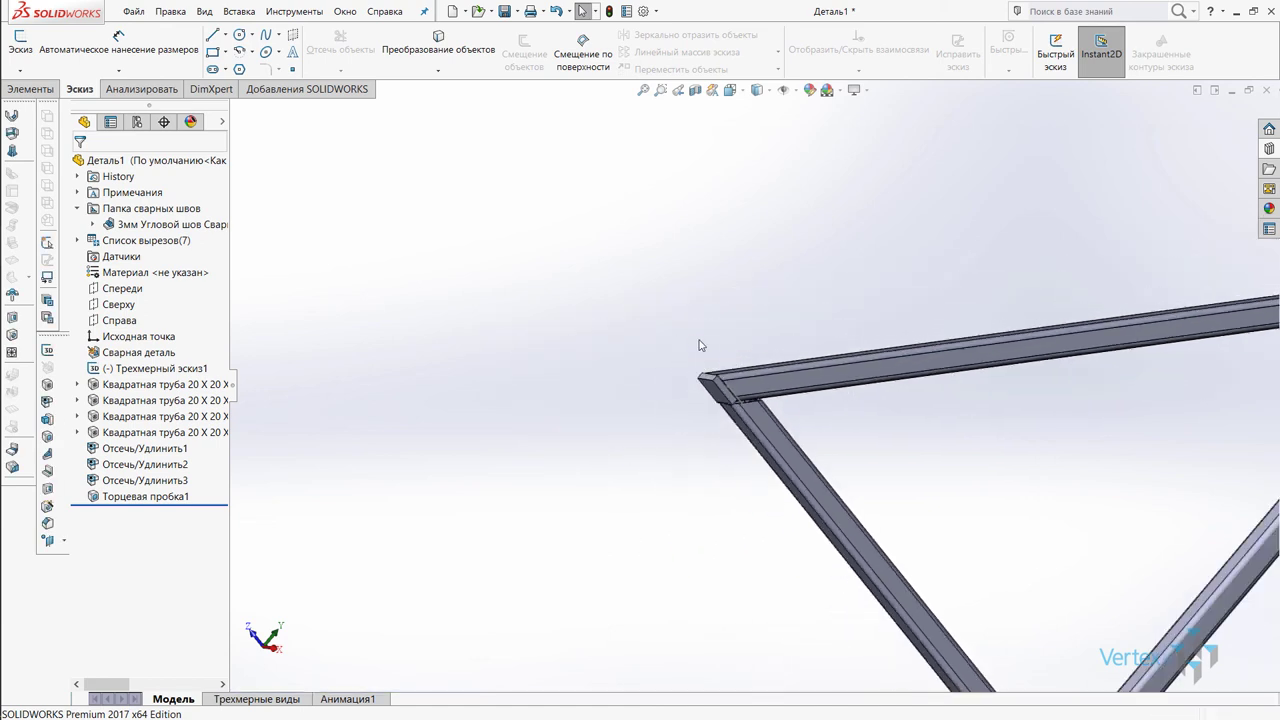
pyautogui.keyDown('ctrl'); pyautogui.moveTo(697, 343); pyautogui.dragTo(680, 331, button='middle'); pyautogui.keyUp('ctrl')
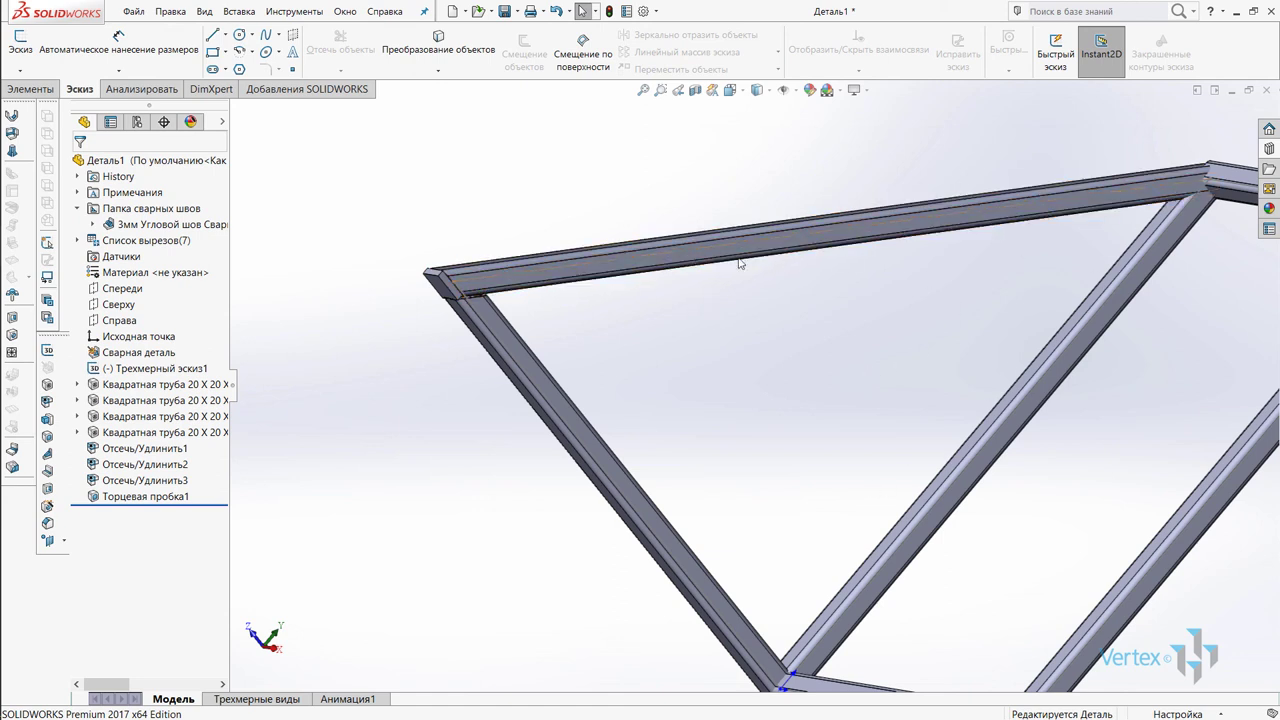
pyautogui.scroll(2, 649, 256)
pyautogui.scroll(3, 649, 256)
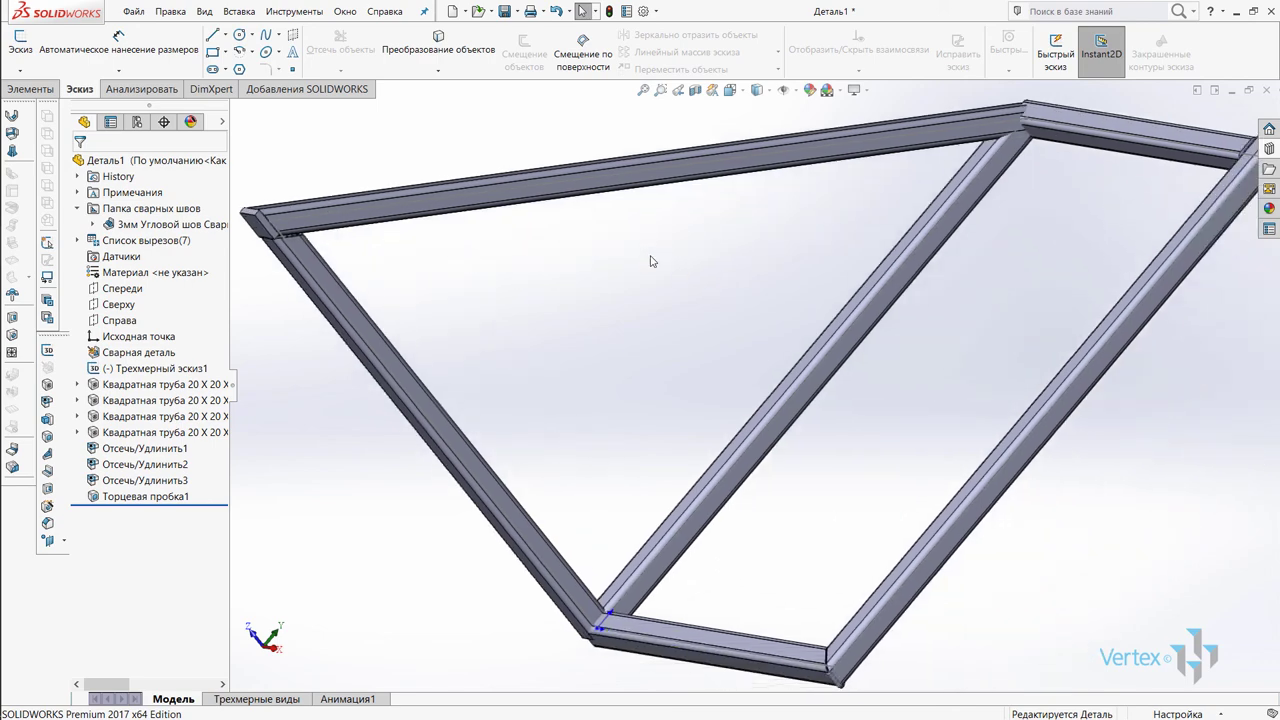
pyautogui.scroll(3, 649, 256)
pyautogui.moveTo(645, 302)
pyautogui.mouseDown(button='middle')
pyautogui.moveTo(874, 349)
pyautogui.moveTo(862, 350)
pyautogui.mouseUp(button='middle')
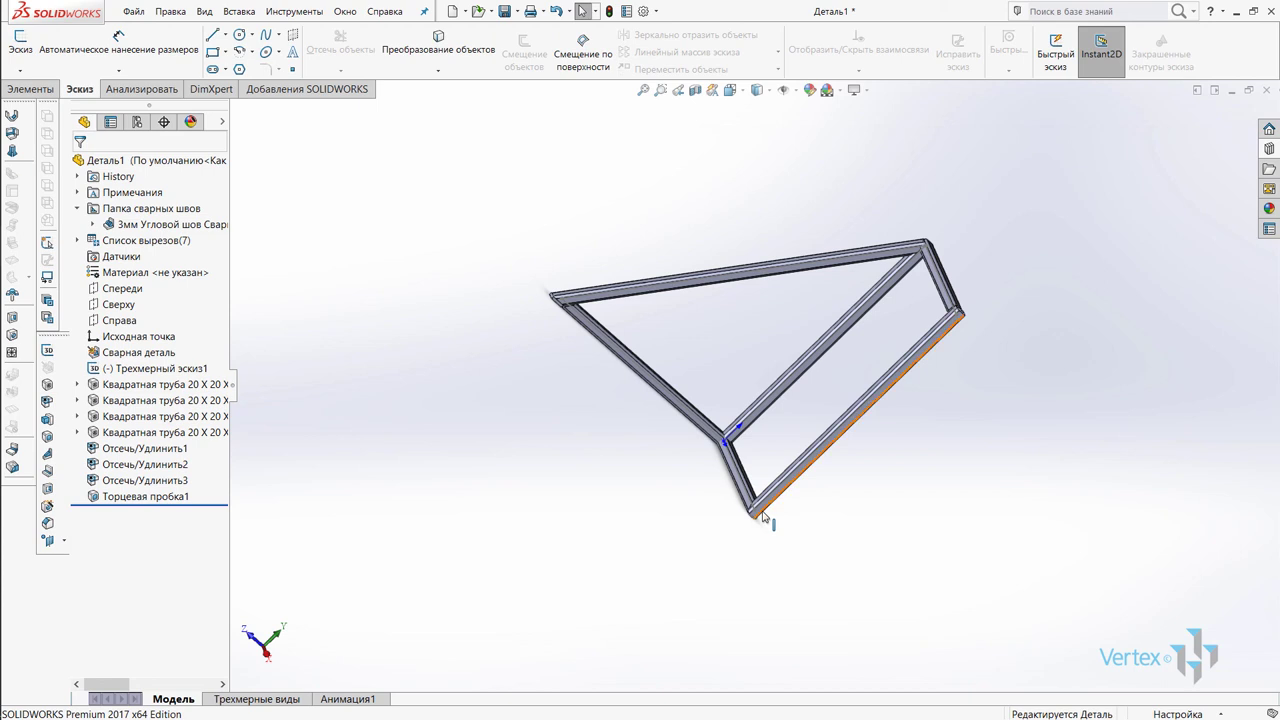
pyautogui.scroll(-2, 754, 515)
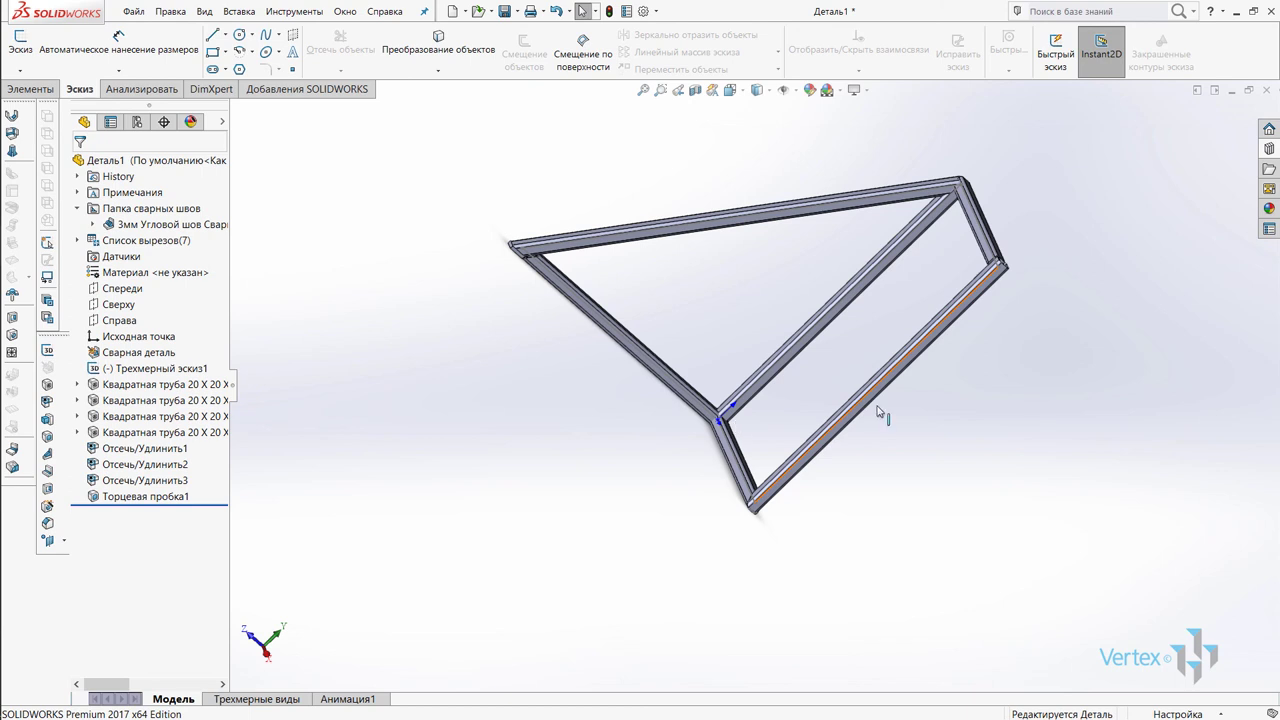
pyautogui.moveTo(800, 355)
pyautogui.mouseDown(button='middle')
pyautogui.moveTo(906, 401)
pyautogui.moveTo(826, 389)
pyautogui.moveTo(810, 330)
pyautogui.moveTo(851, 346)
pyautogui.moveTo(784, 356)
pyautogui.mouseUp(button='middle')
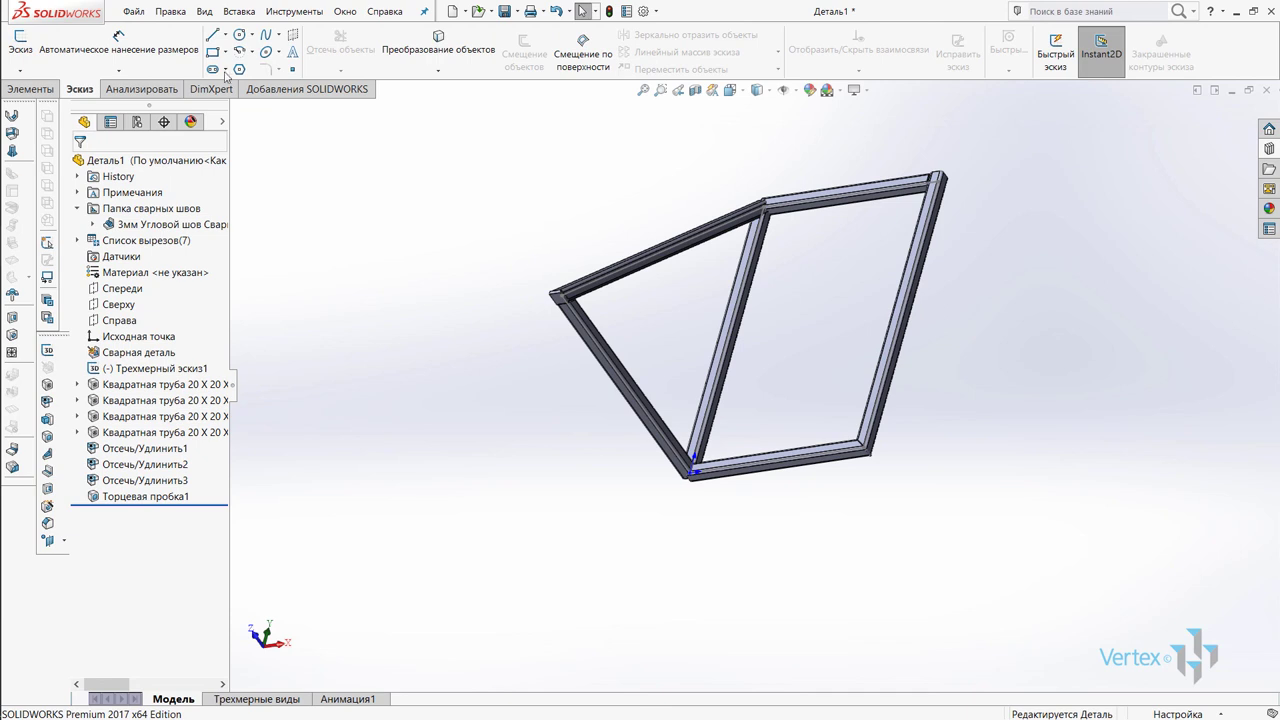
# Step: Save the frame as the part file Деталь1 (*.sldprt)
pyautogui.click(132, 11)
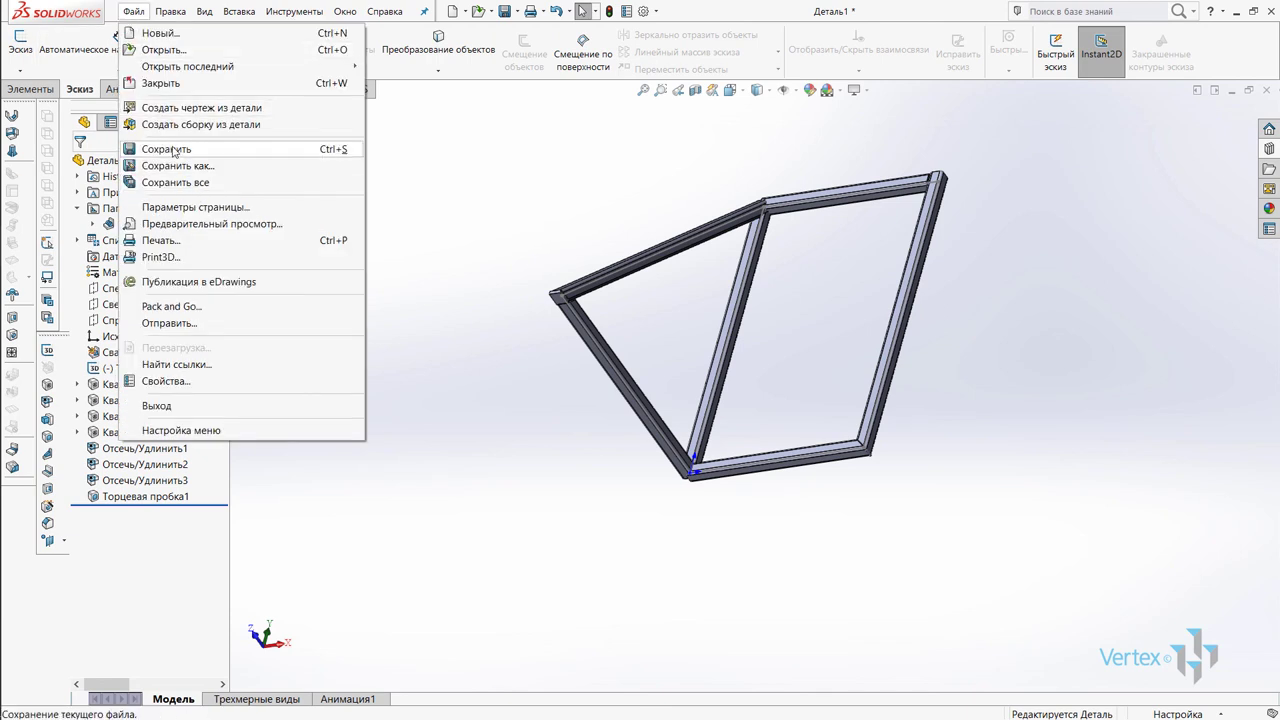
pyautogui.click(174, 151)
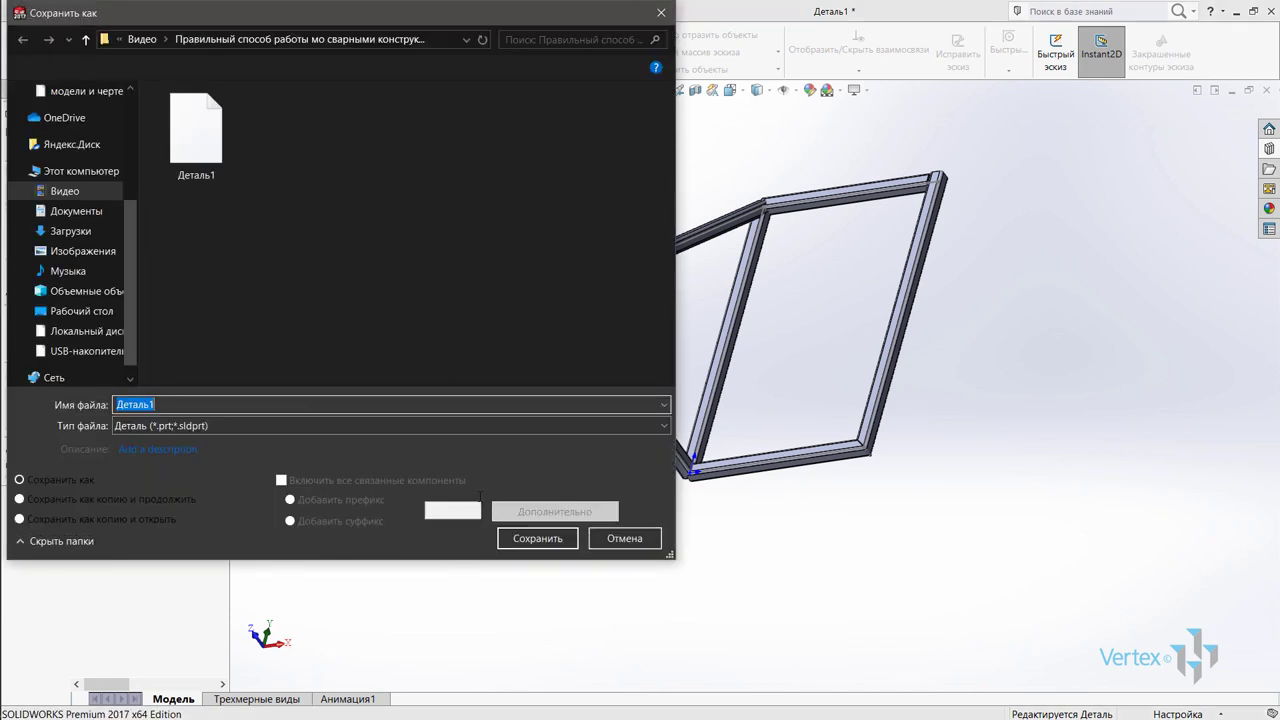
pyautogui.click(540, 536)
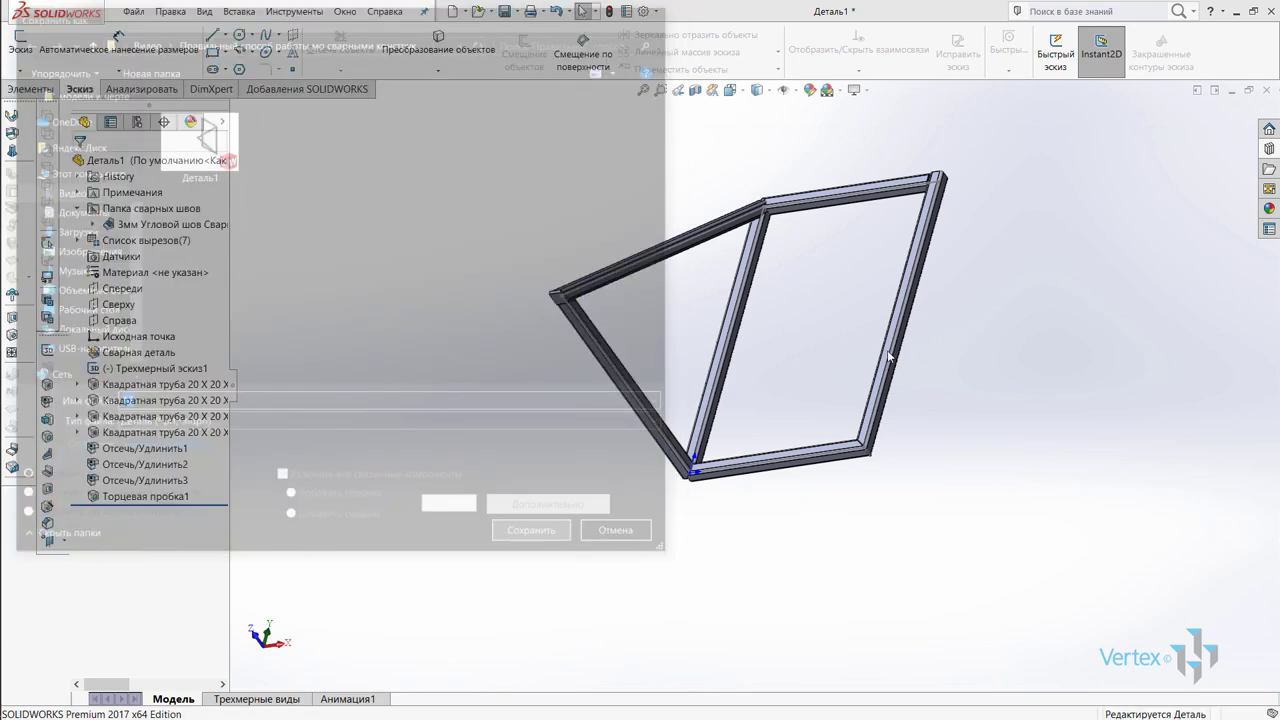